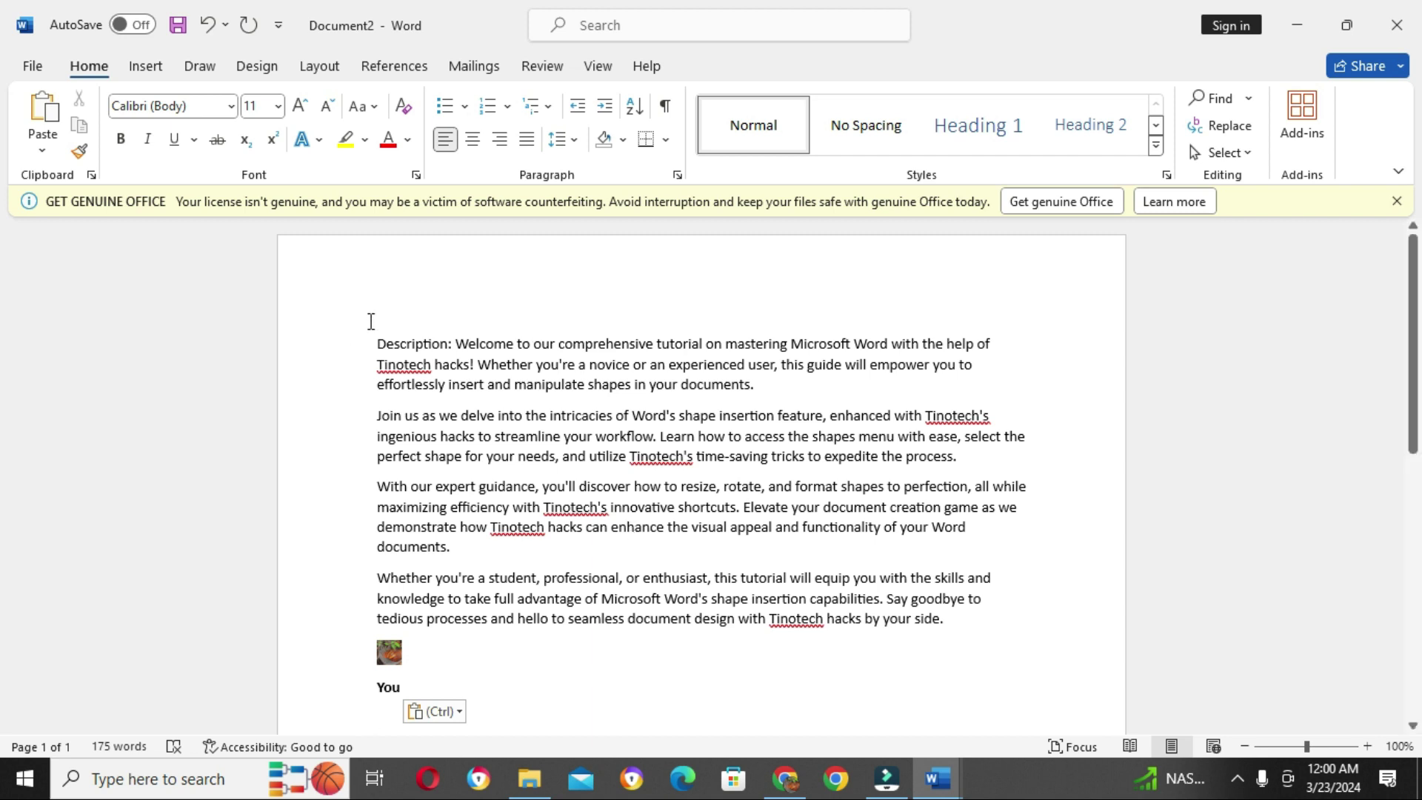
Enlarge the four tutorial paragraphs to 14 pt with Grow Font.
drag(370, 326, 947, 630)
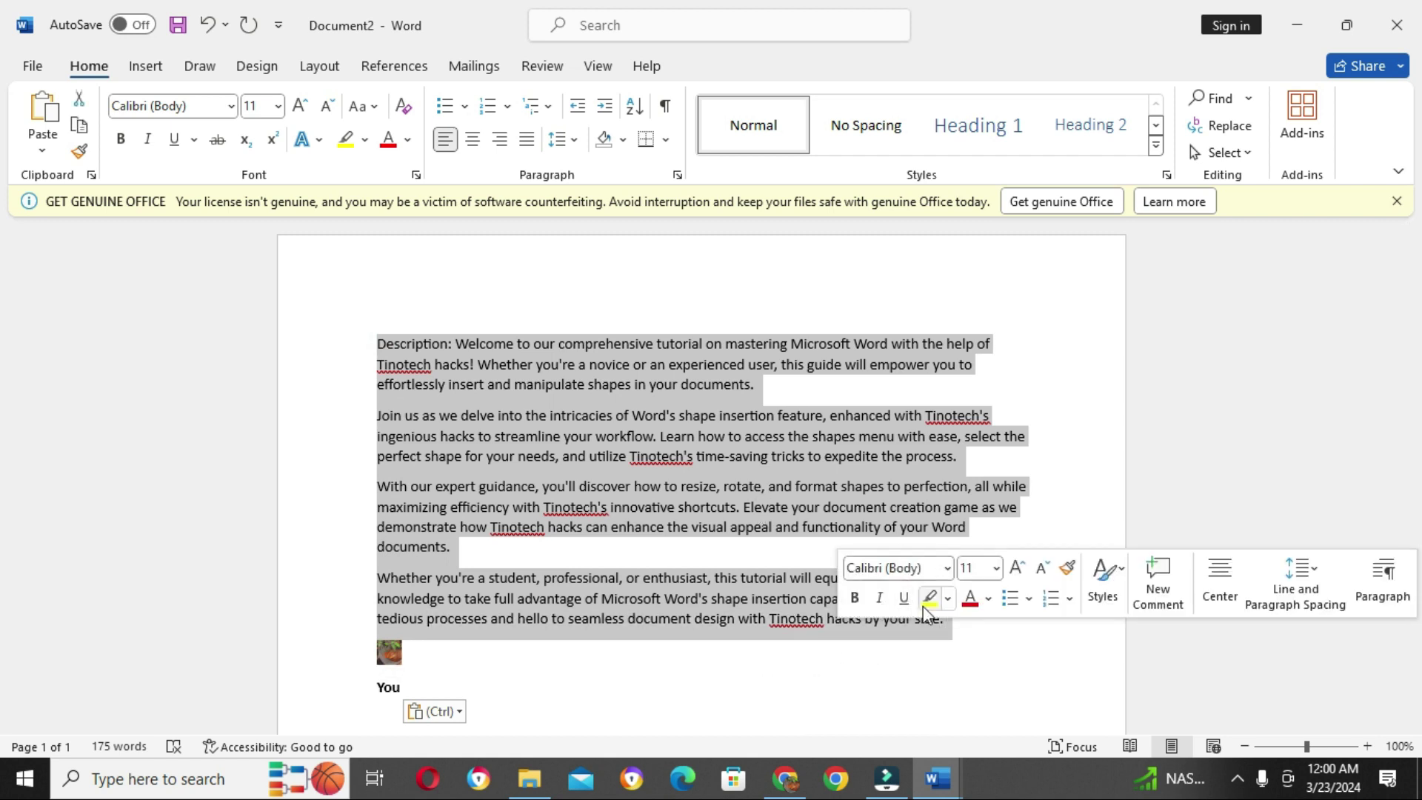
click(1021, 571)
click(1020, 571)
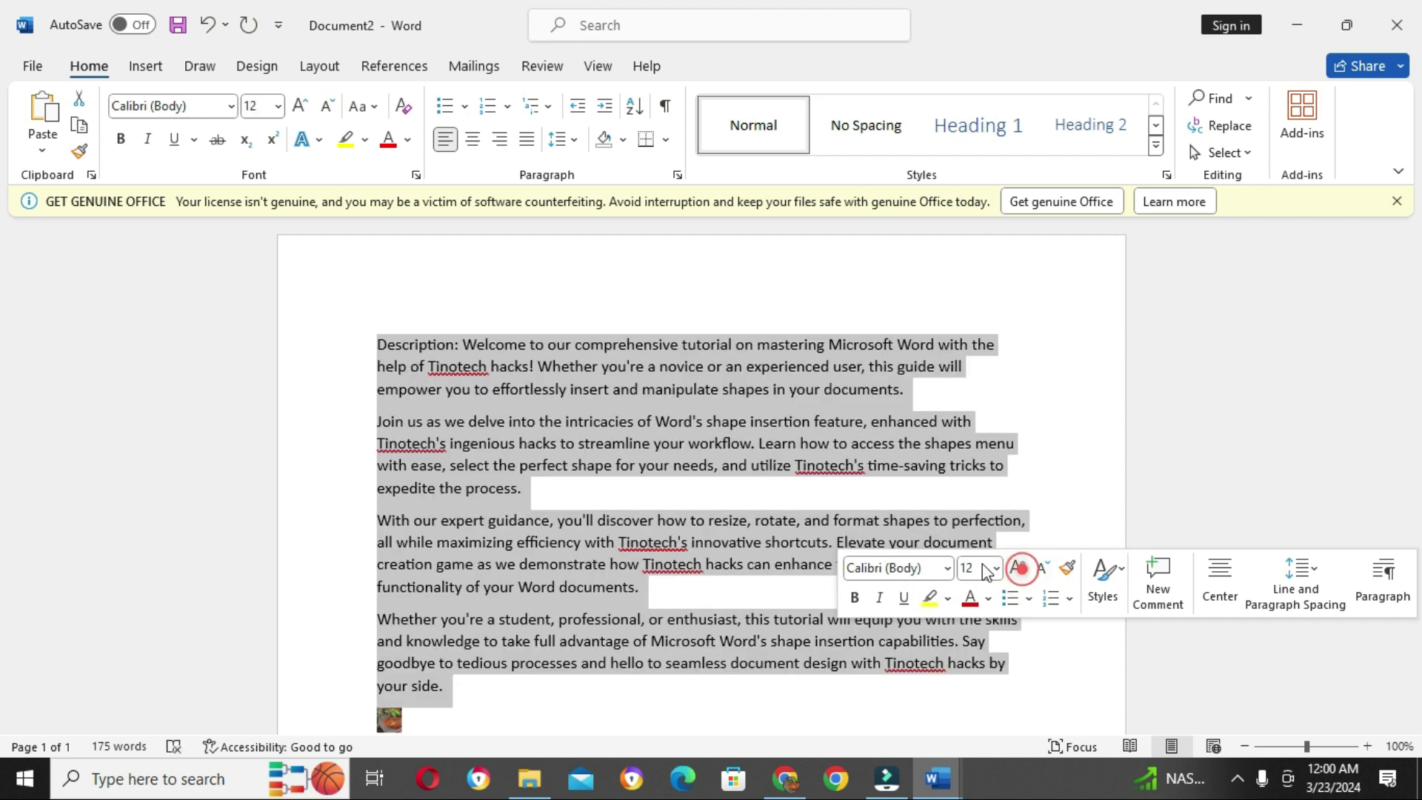
click(1049, 431)
Delete the 'You' label and the leftover image below the text.
scroll(436, 660, down, 3)
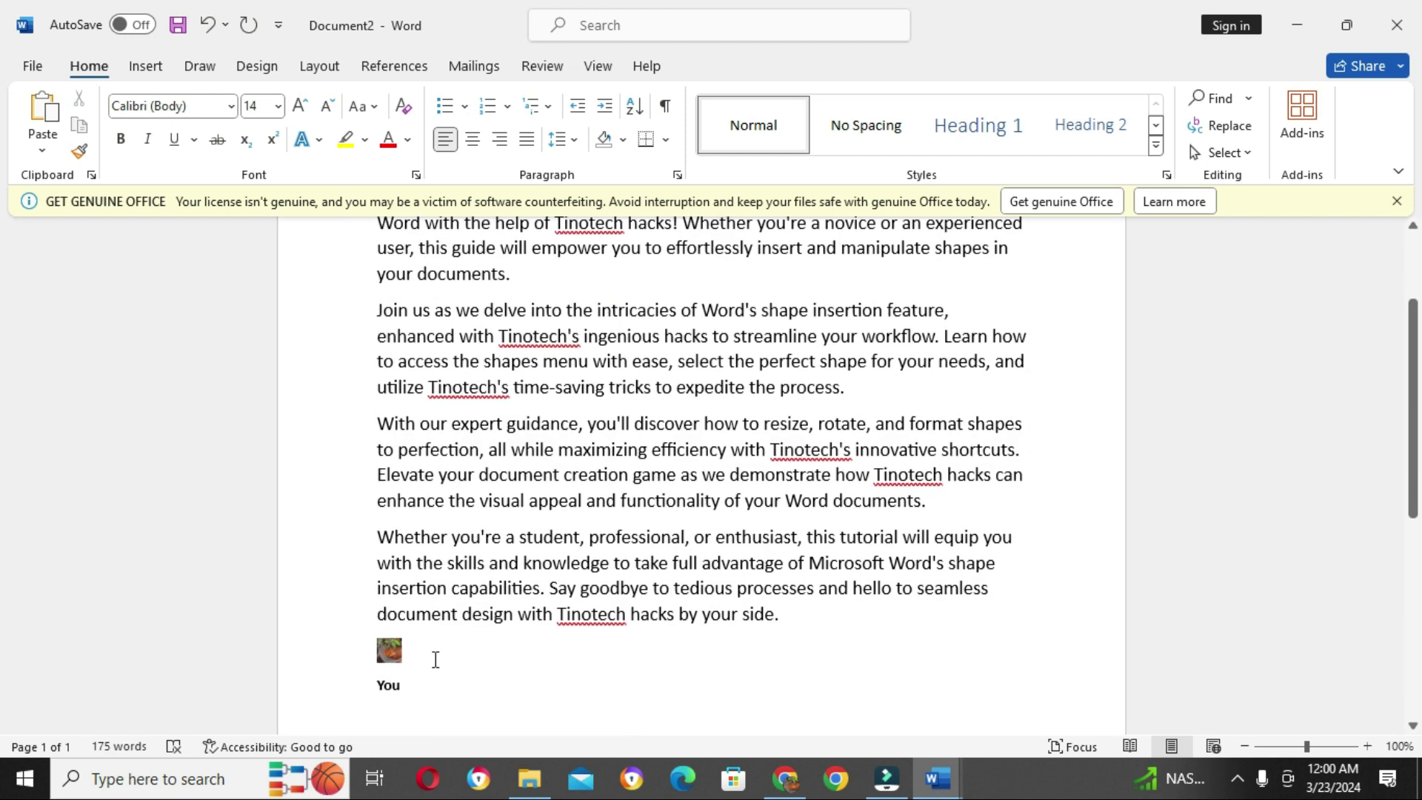
click(431, 678)
key(BackSpace)
key(BackSpace)
key(BackSpace)
key(BackSpace)
key(BackSpace)
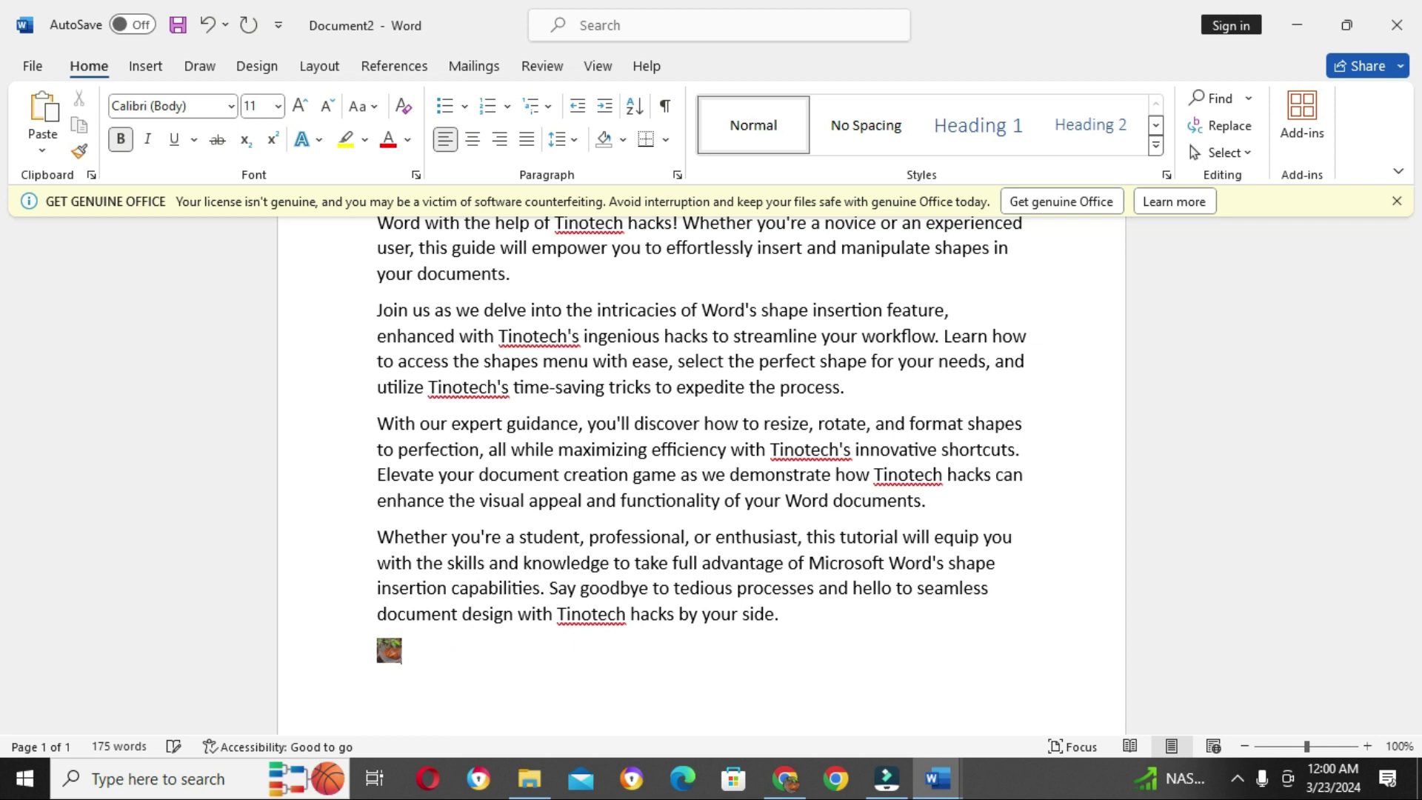
key(BackSpace)
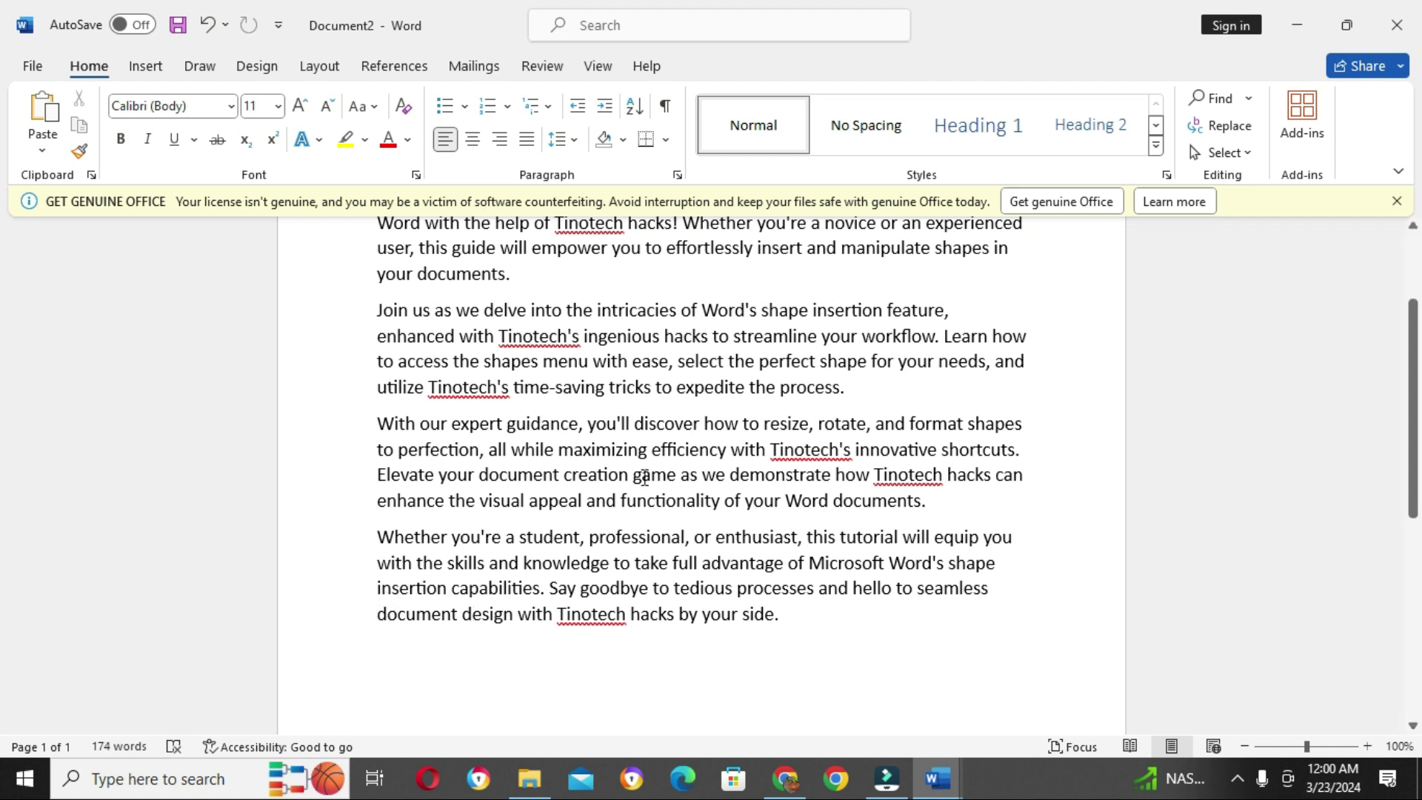
scroll(558, 416, up, 3)
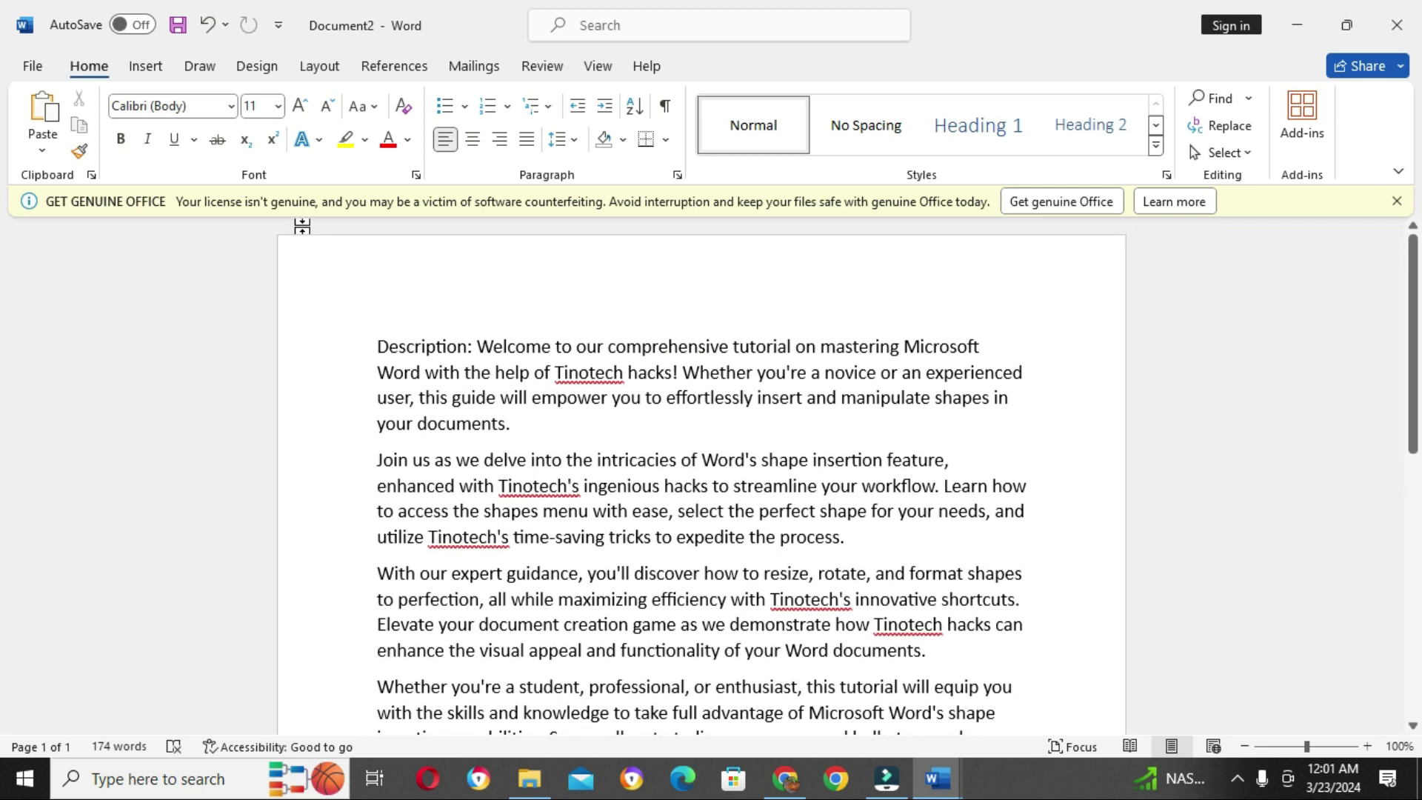
click(145, 66)
click(257, 66)
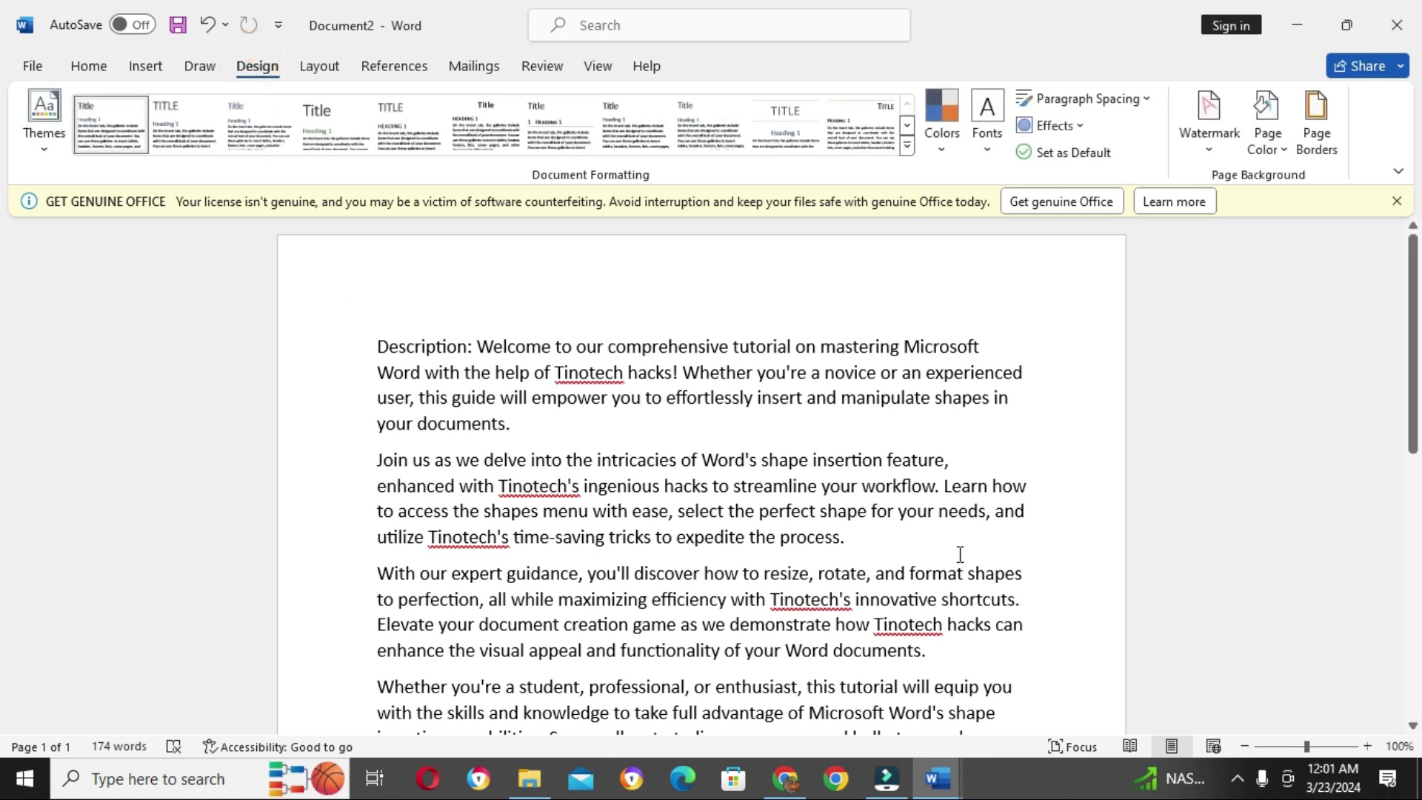
click(1317, 144)
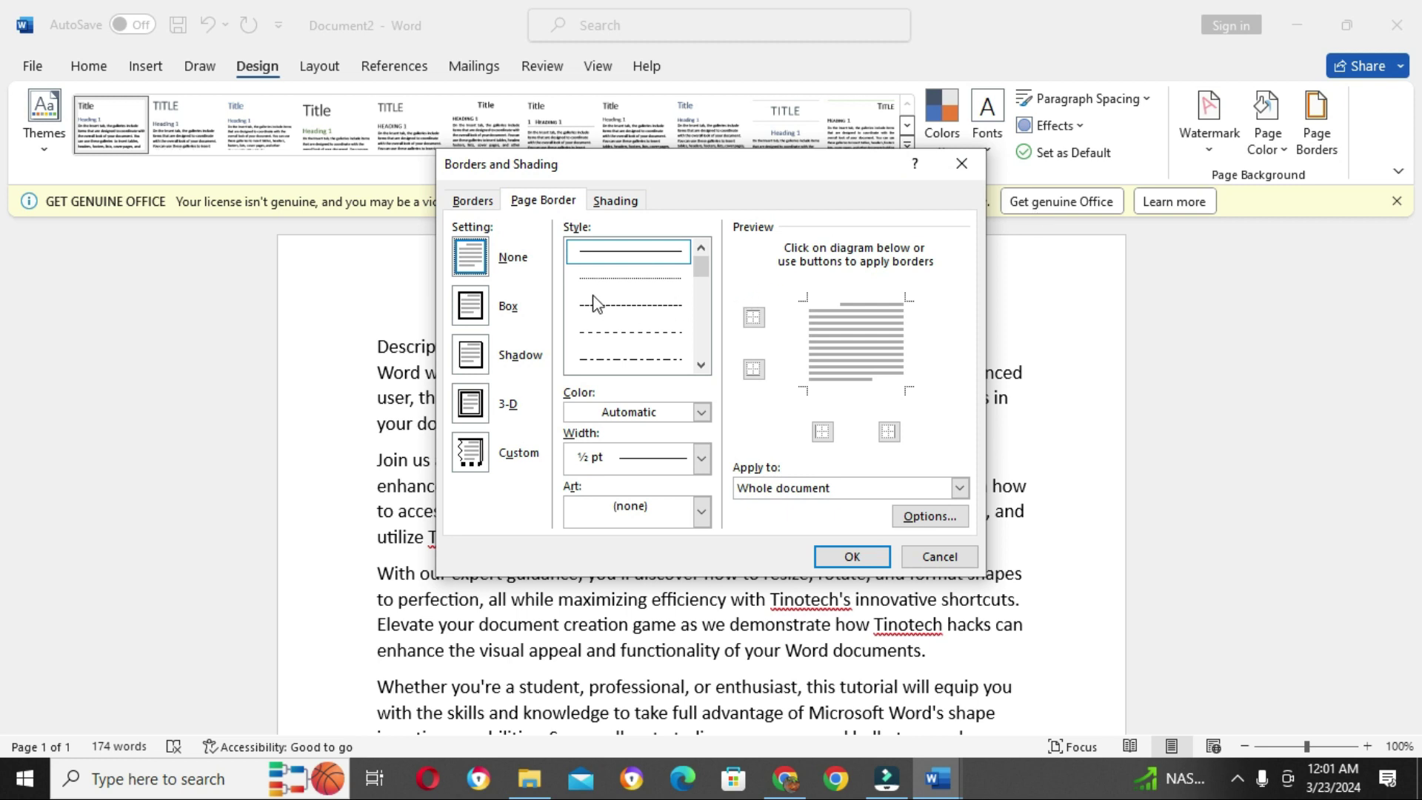
scroll(604, 271, down, 6)
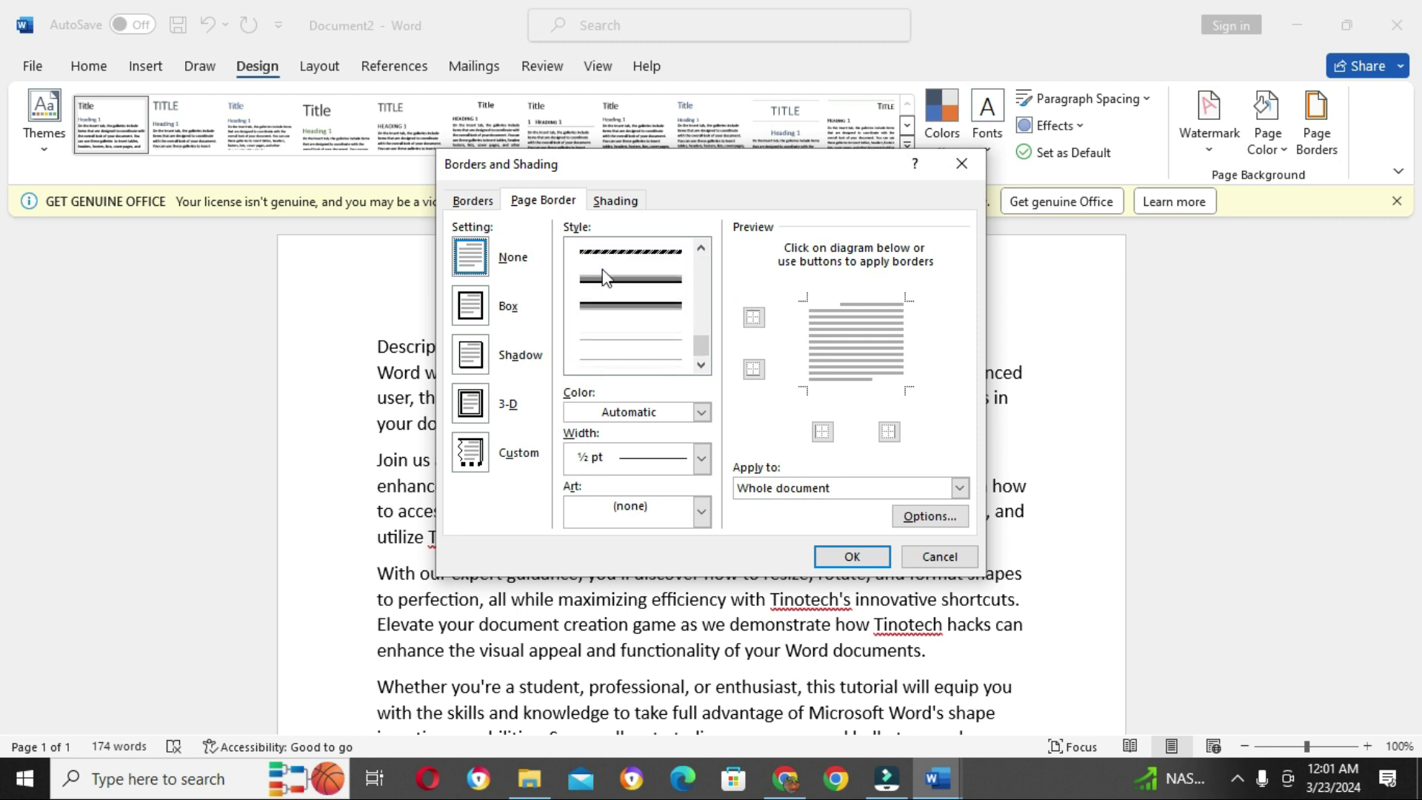
scroll(622, 304, up, 6)
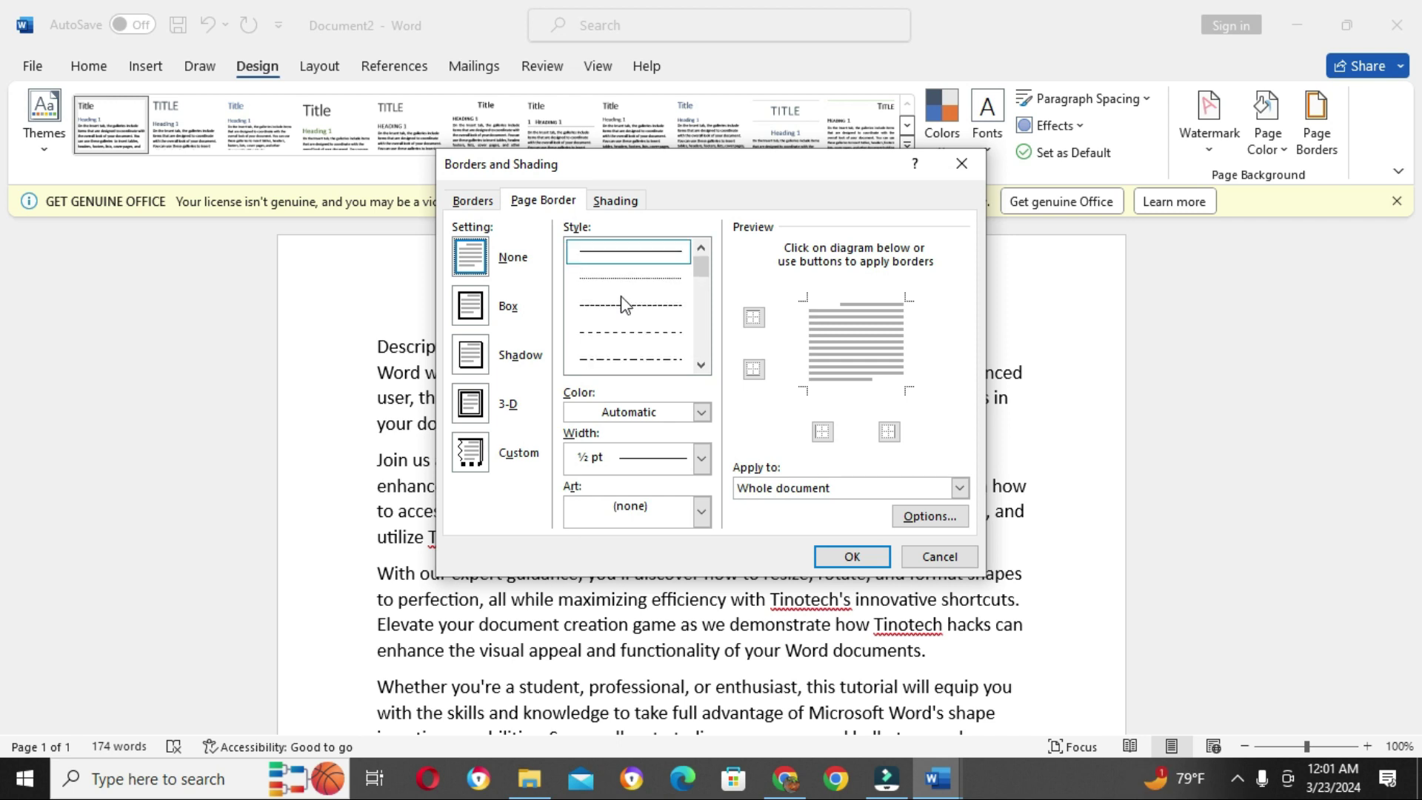
click(629, 254)
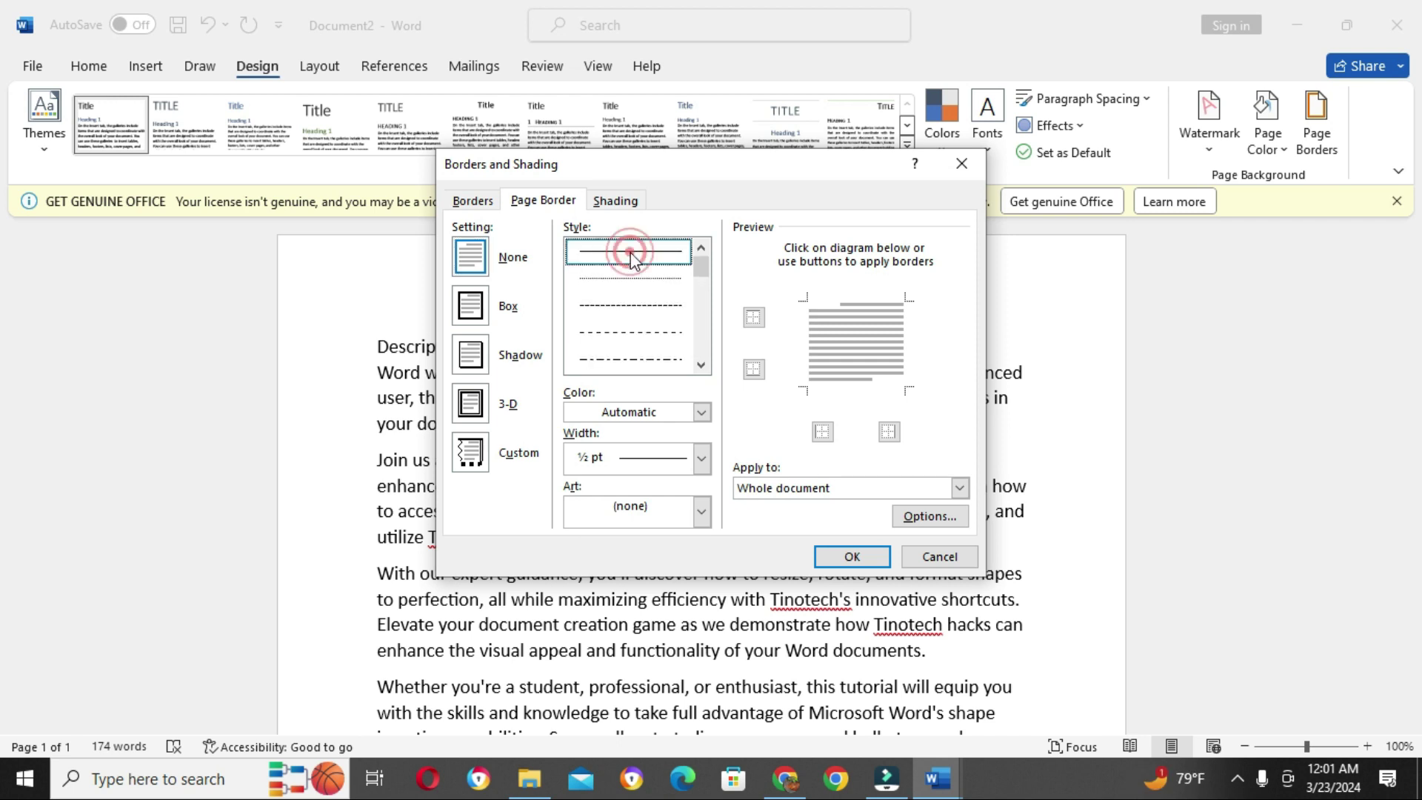
click(848, 552)
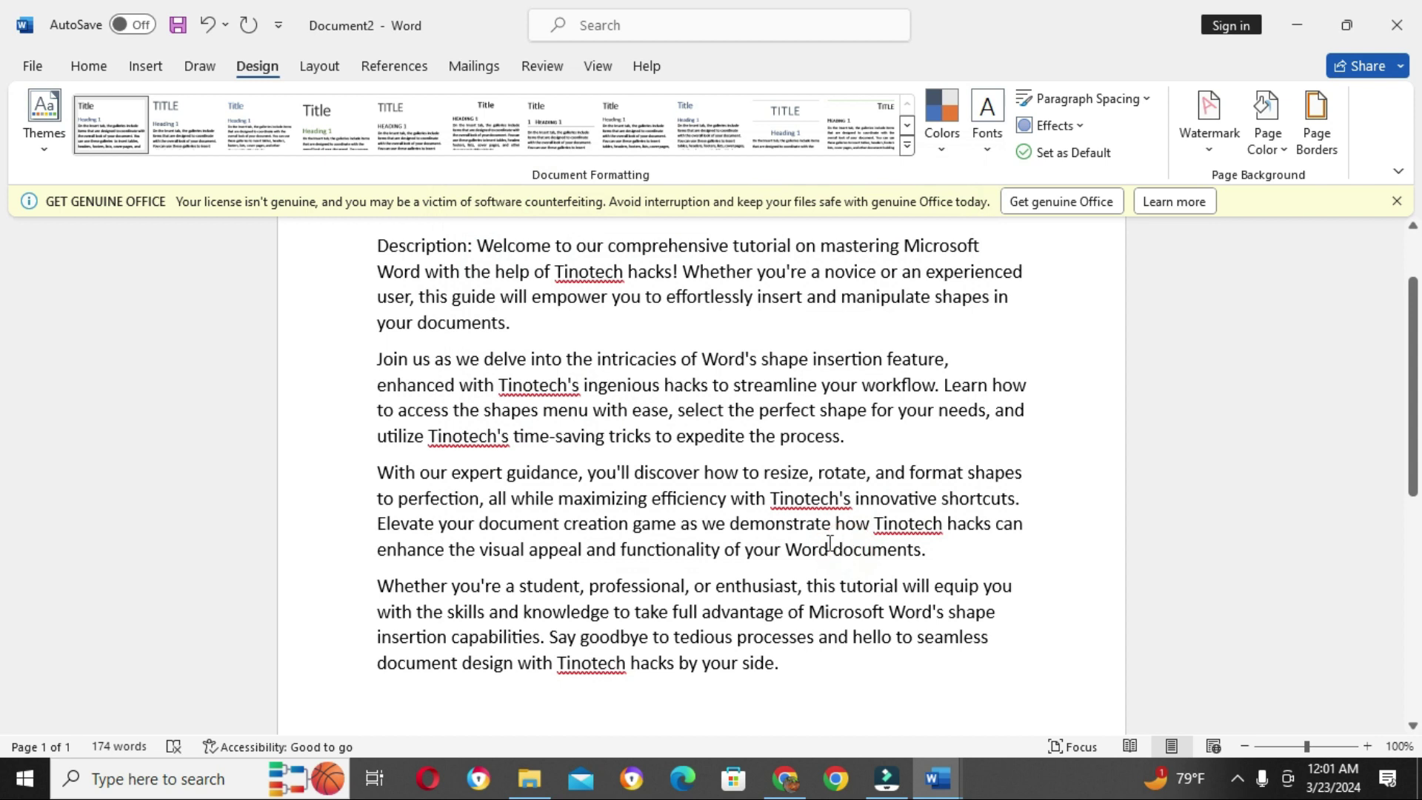
Apply a Box page border around the page.
scroll(830, 544, up, 1)
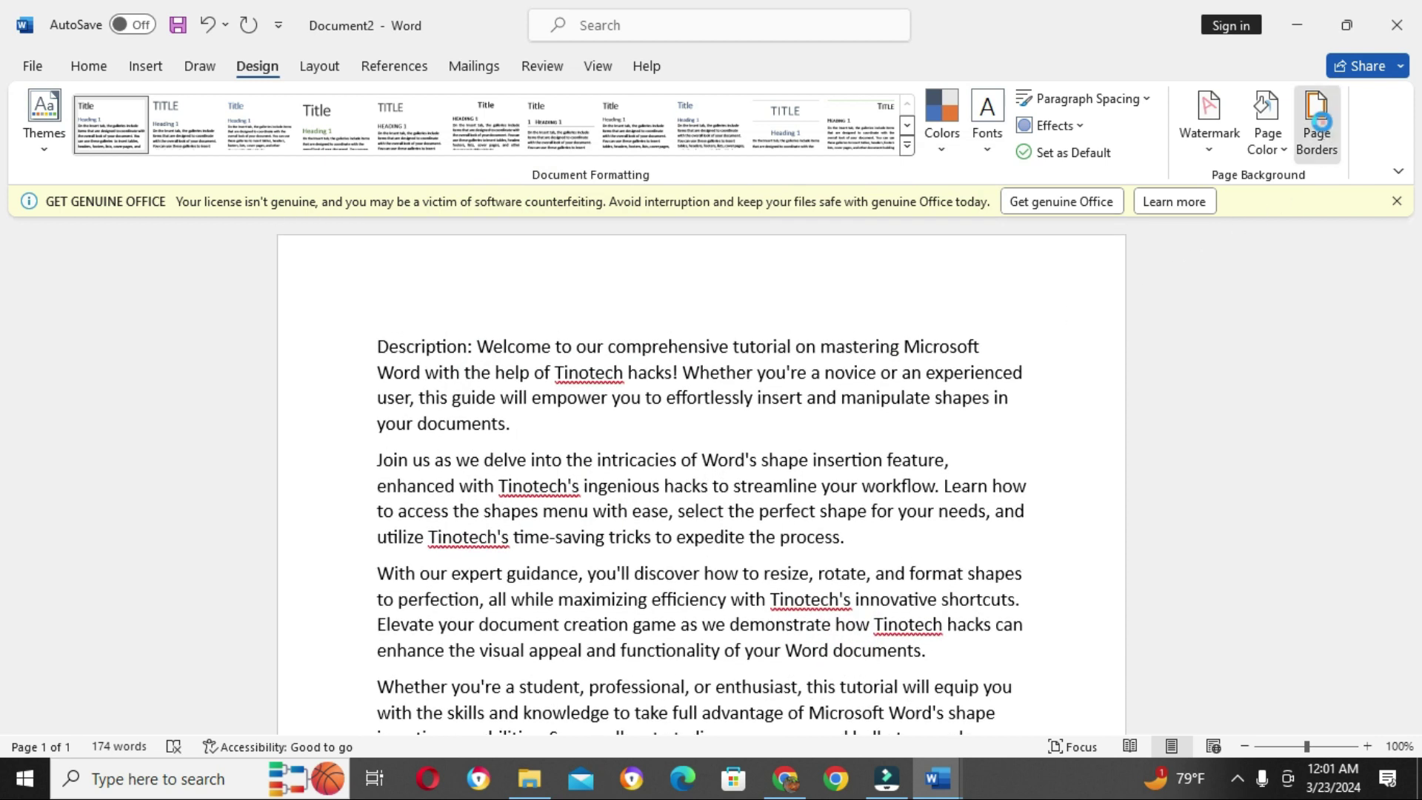
click(1316, 119)
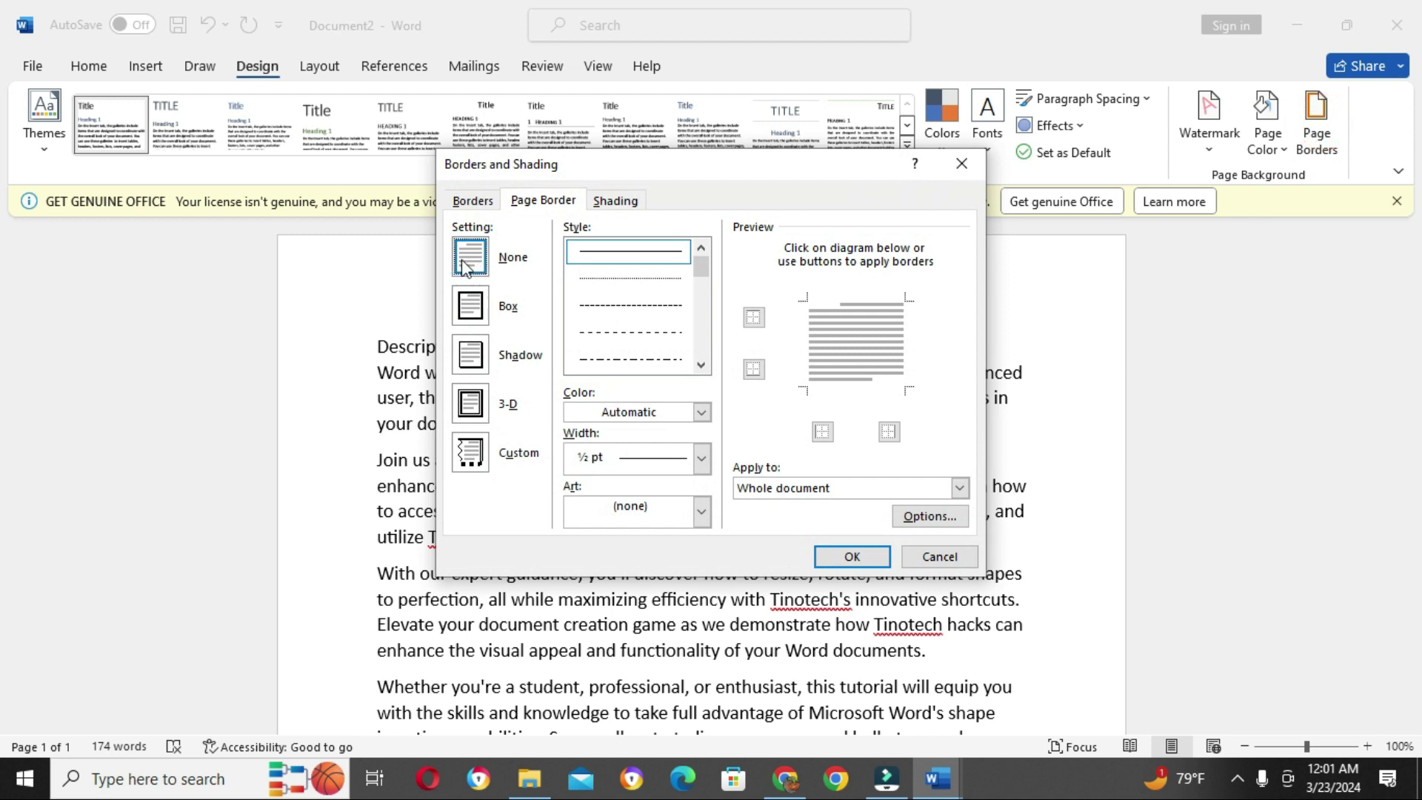
click(468, 311)
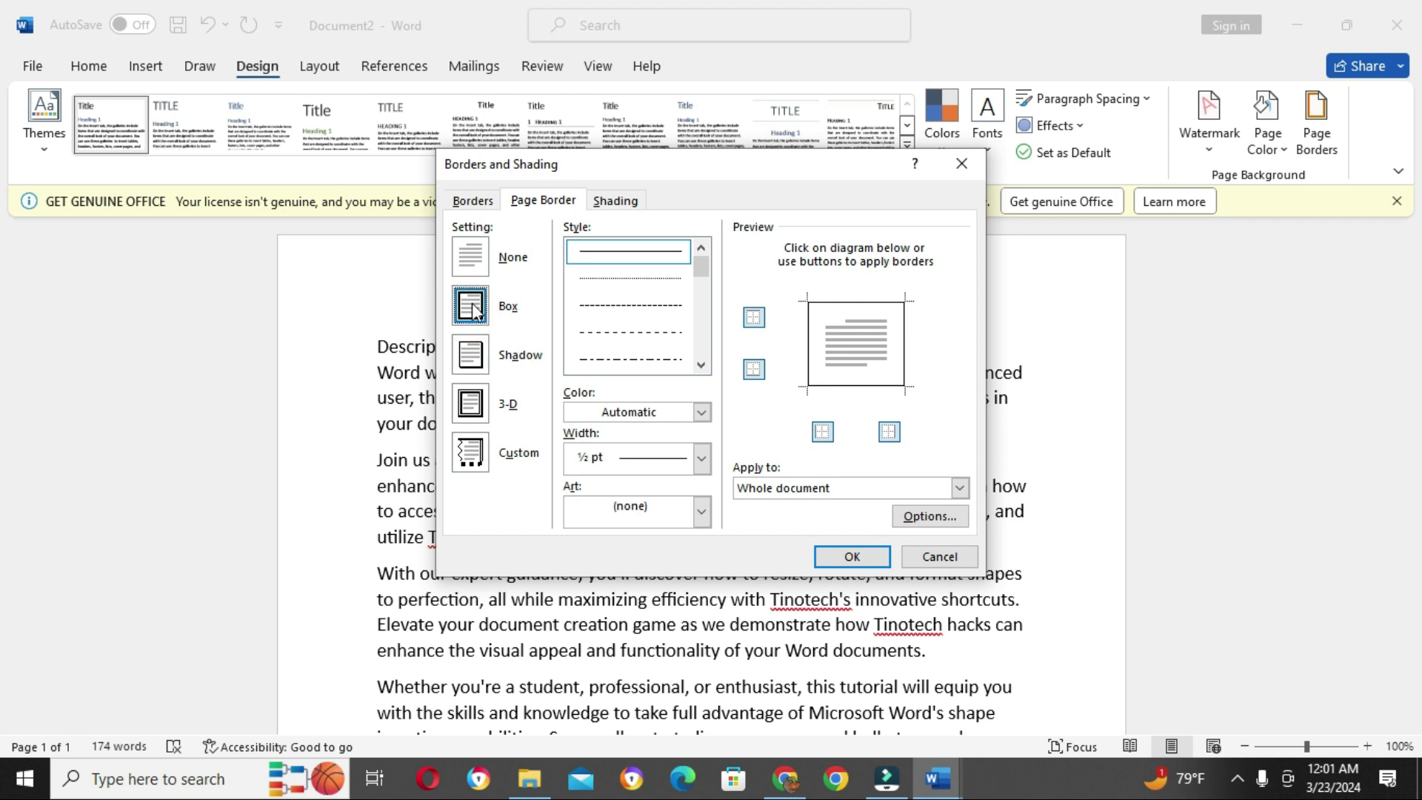
click(852, 556)
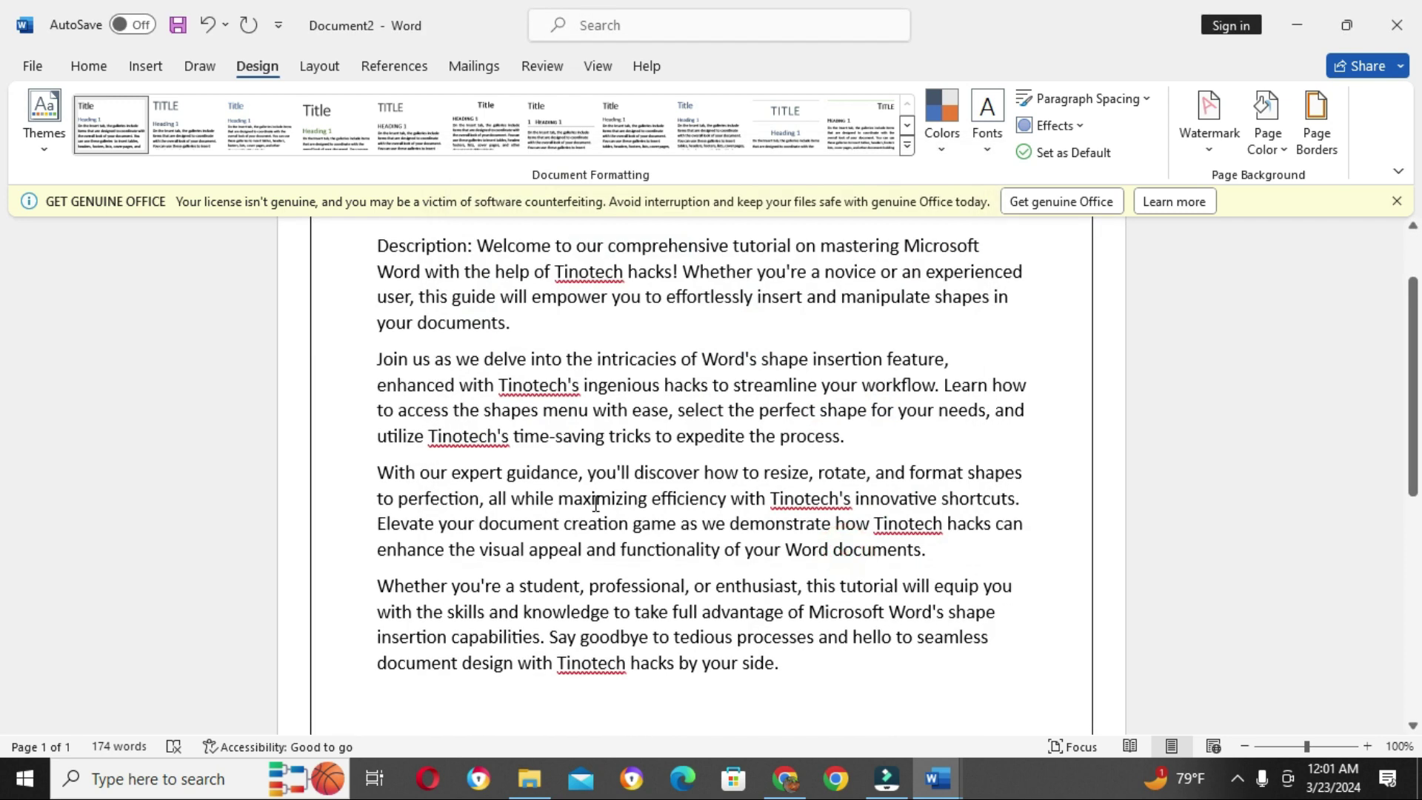
Change the box border to a thick 3 pt line style.
scroll(767, 667, down, 2)
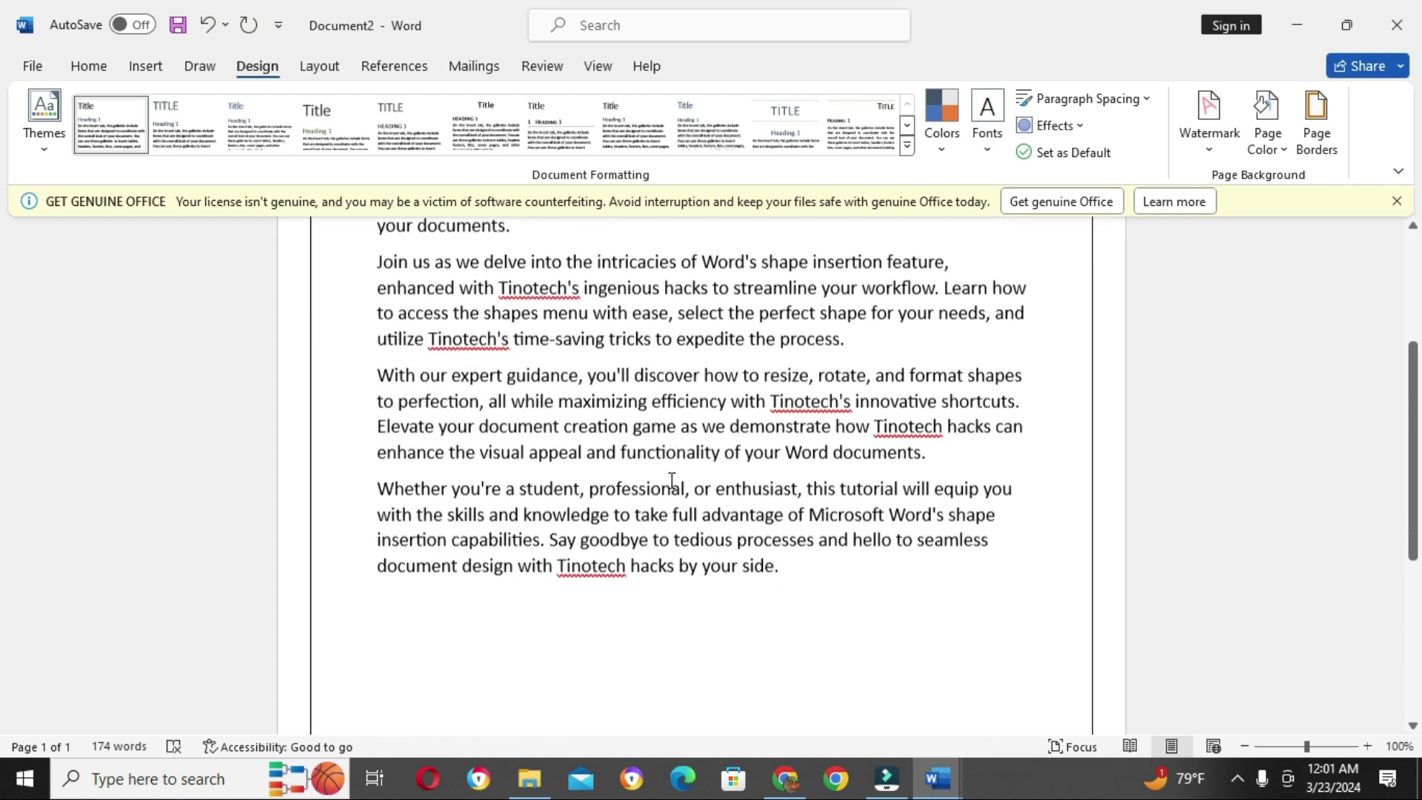
click(1317, 118)
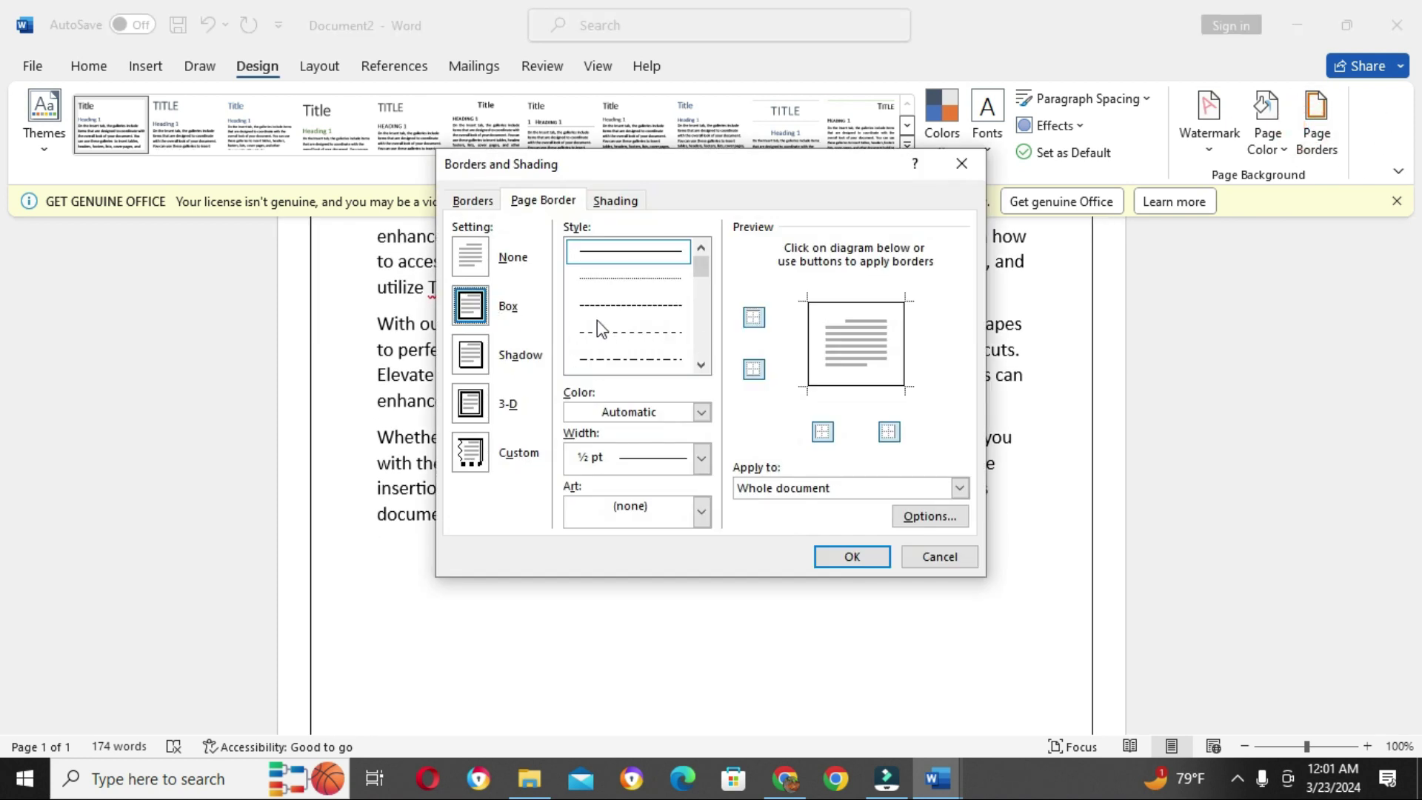
scroll(637, 301, down, 3)
click(635, 306)
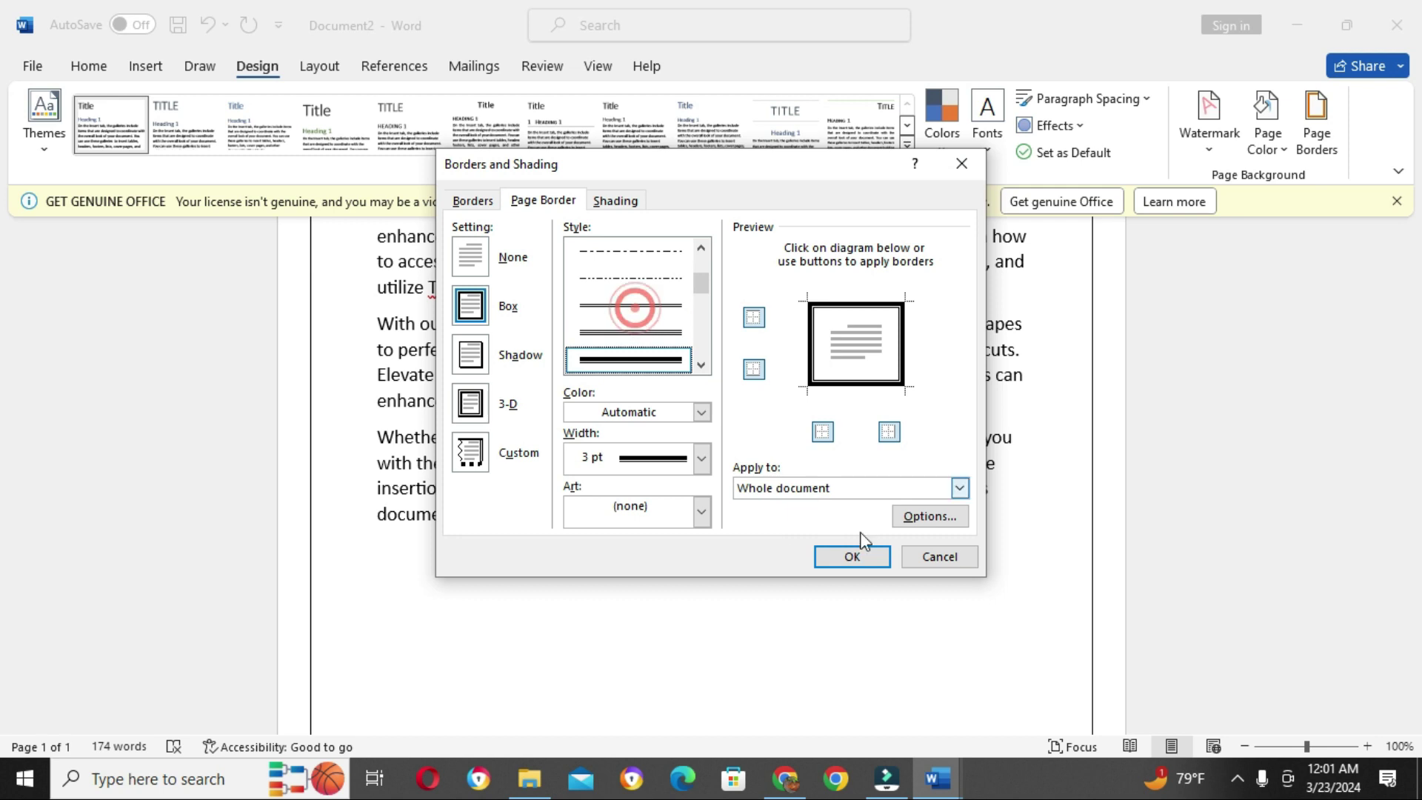
click(851, 557)
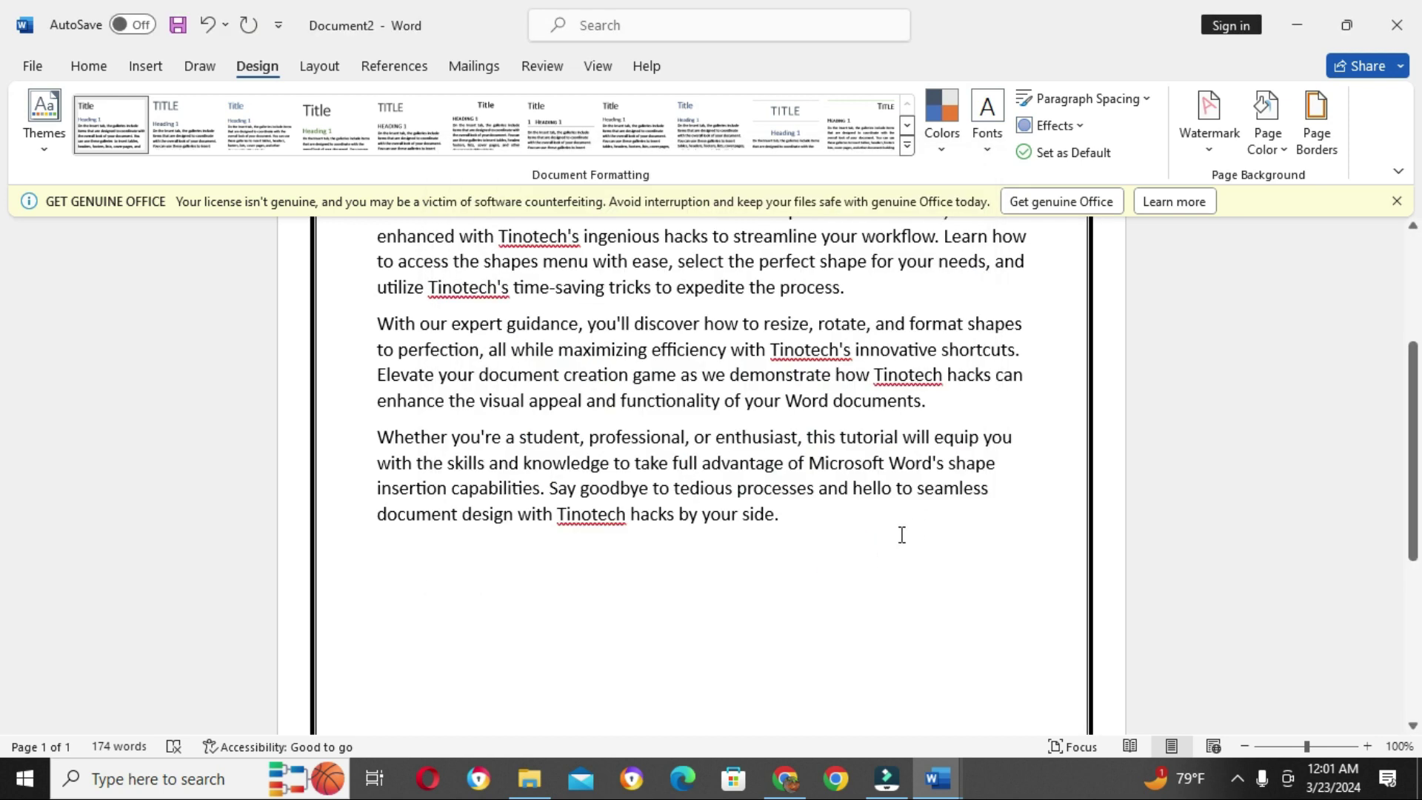
scroll(898, 530, up, 3)
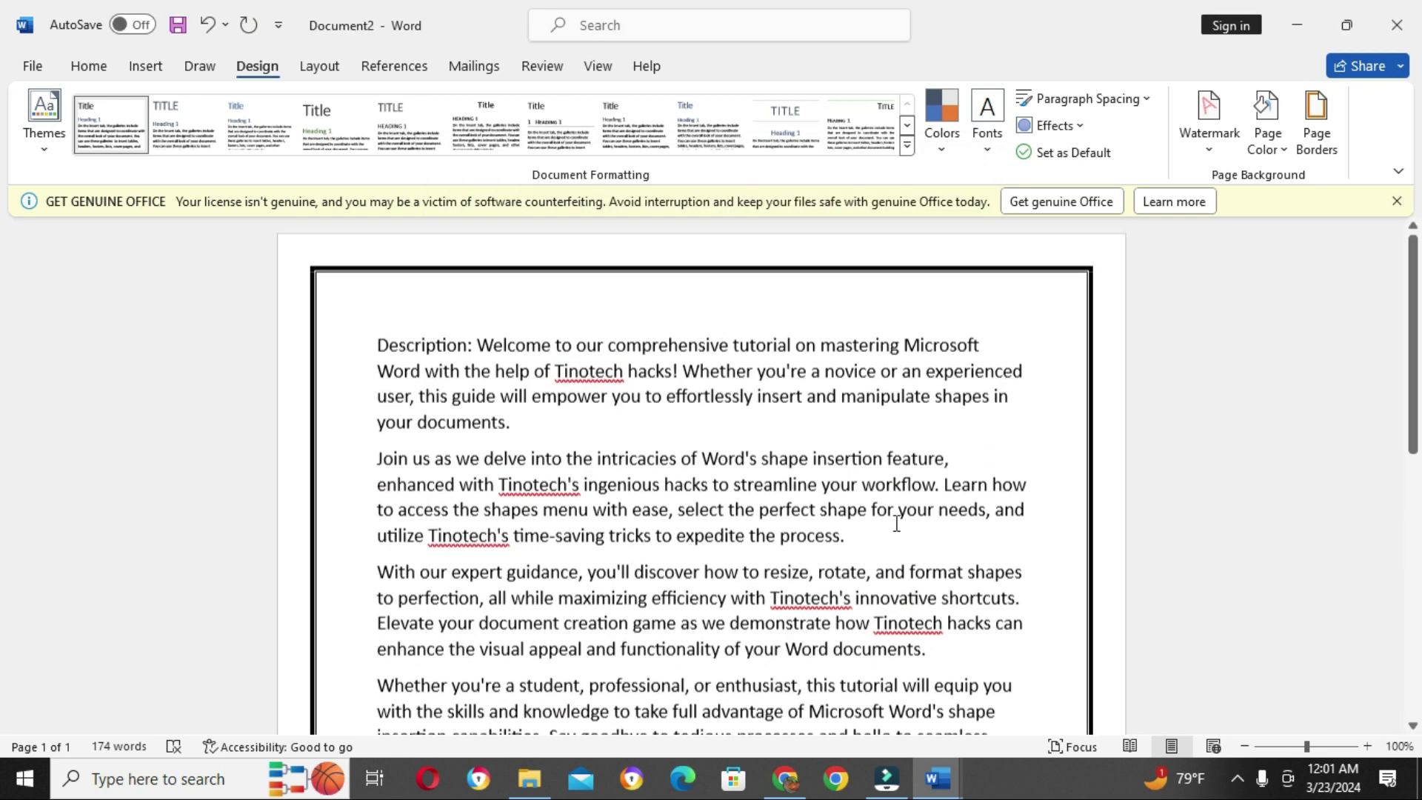
Change the page border to a triple-line style.
click(1315, 126)
scroll(641, 339, down, 3)
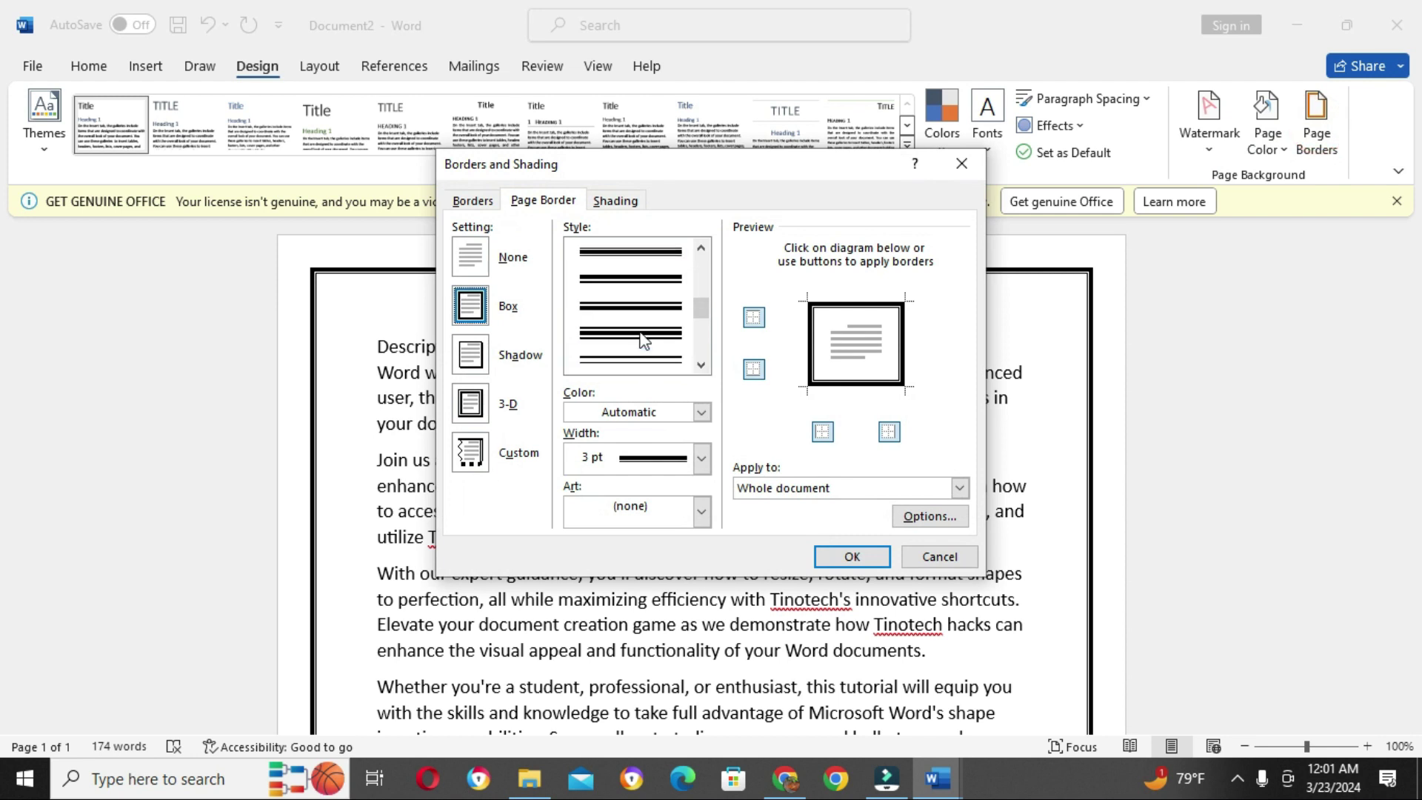
click(641, 339)
click(852, 556)
scroll(857, 556, down, 3)
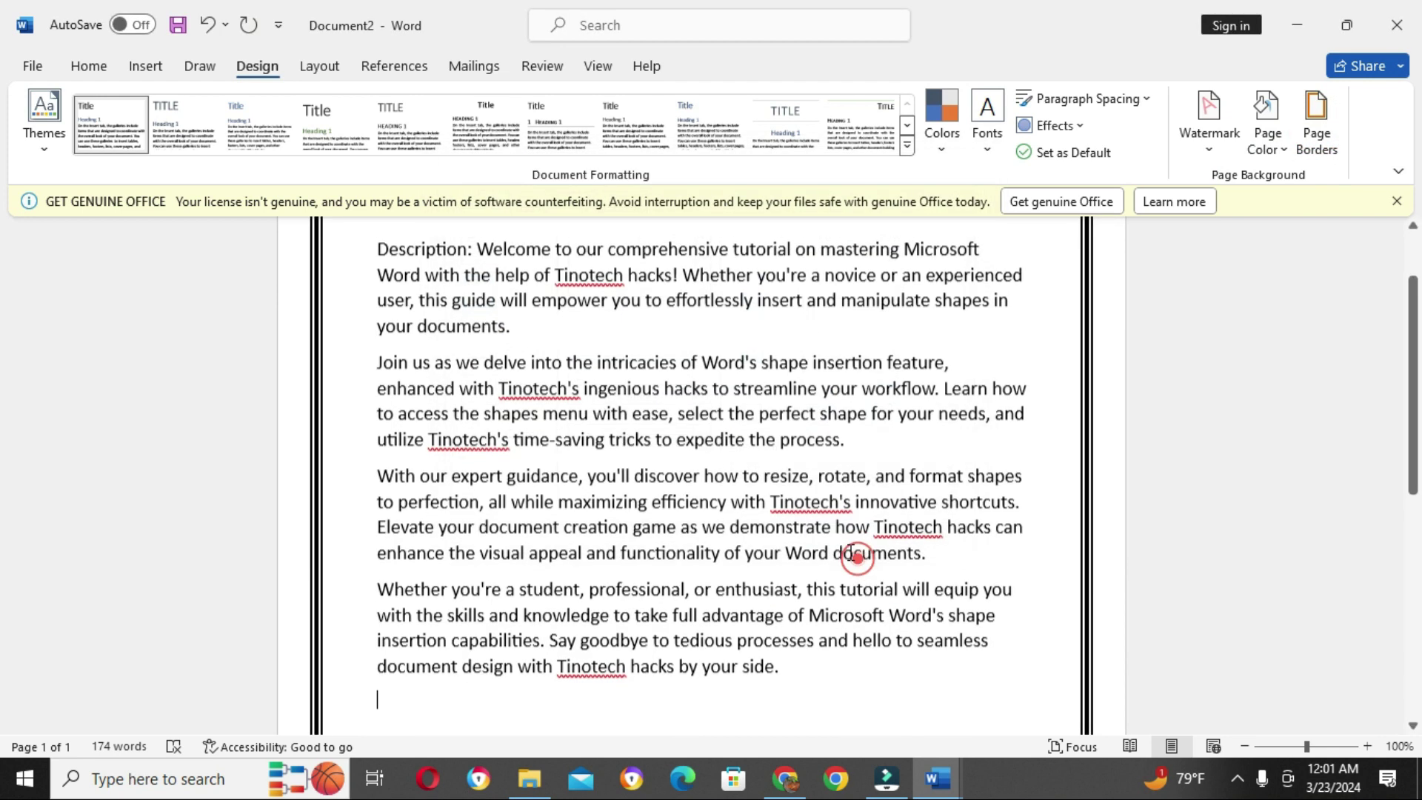
scroll(857, 548, up, 3)
scroll(859, 528, down, 7)
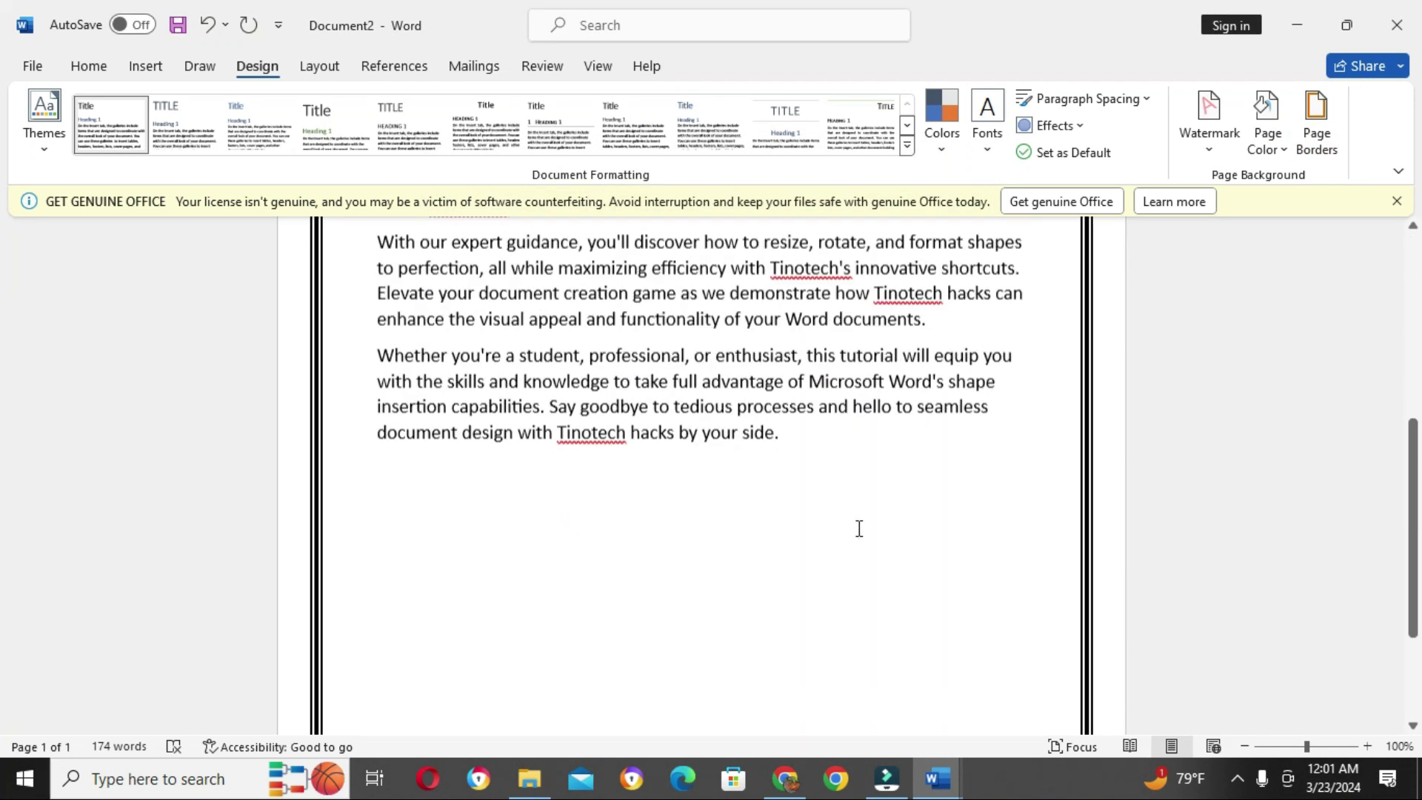
scroll(859, 527, up, 5)
scroll(859, 527, up, 5)
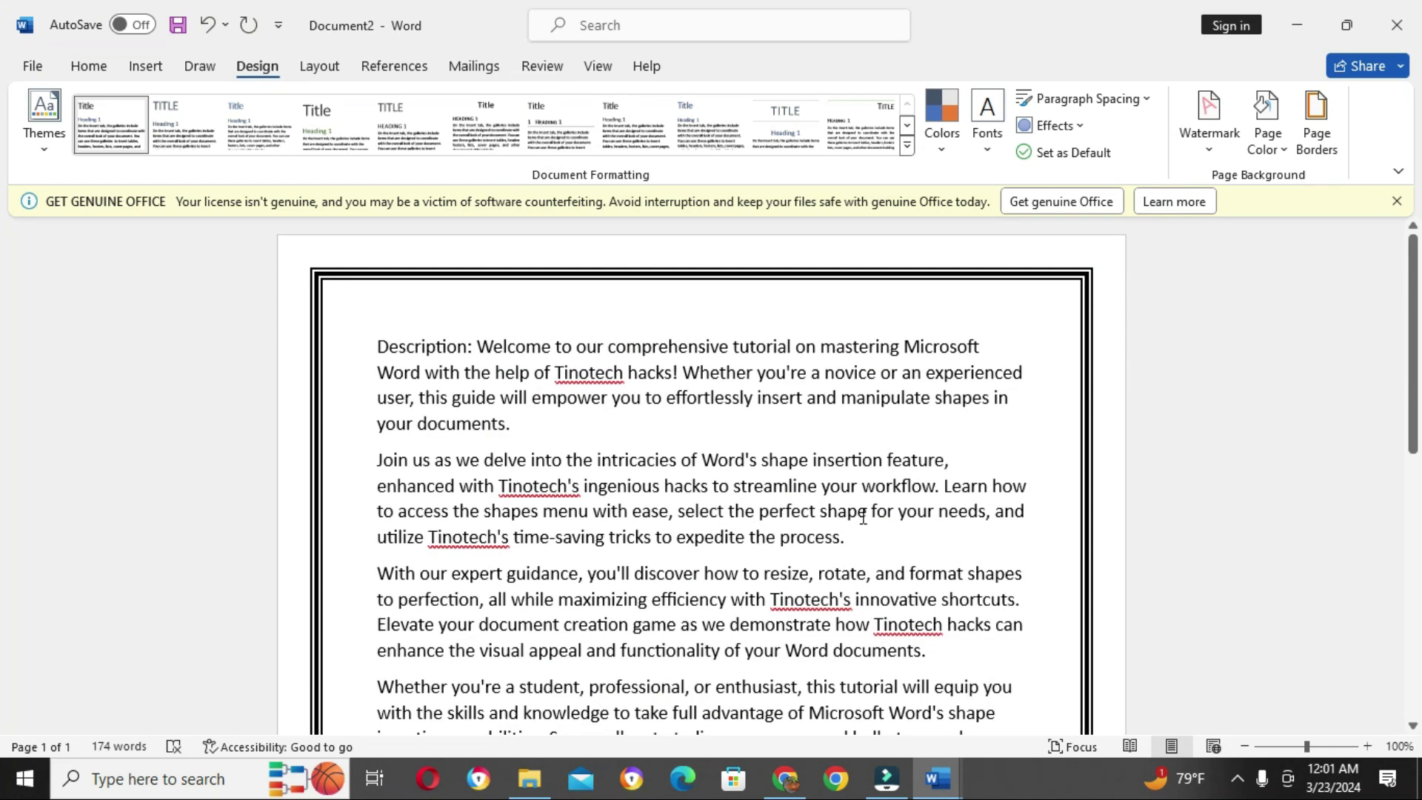
Switch the page border to the 3-D setting.
click(1315, 132)
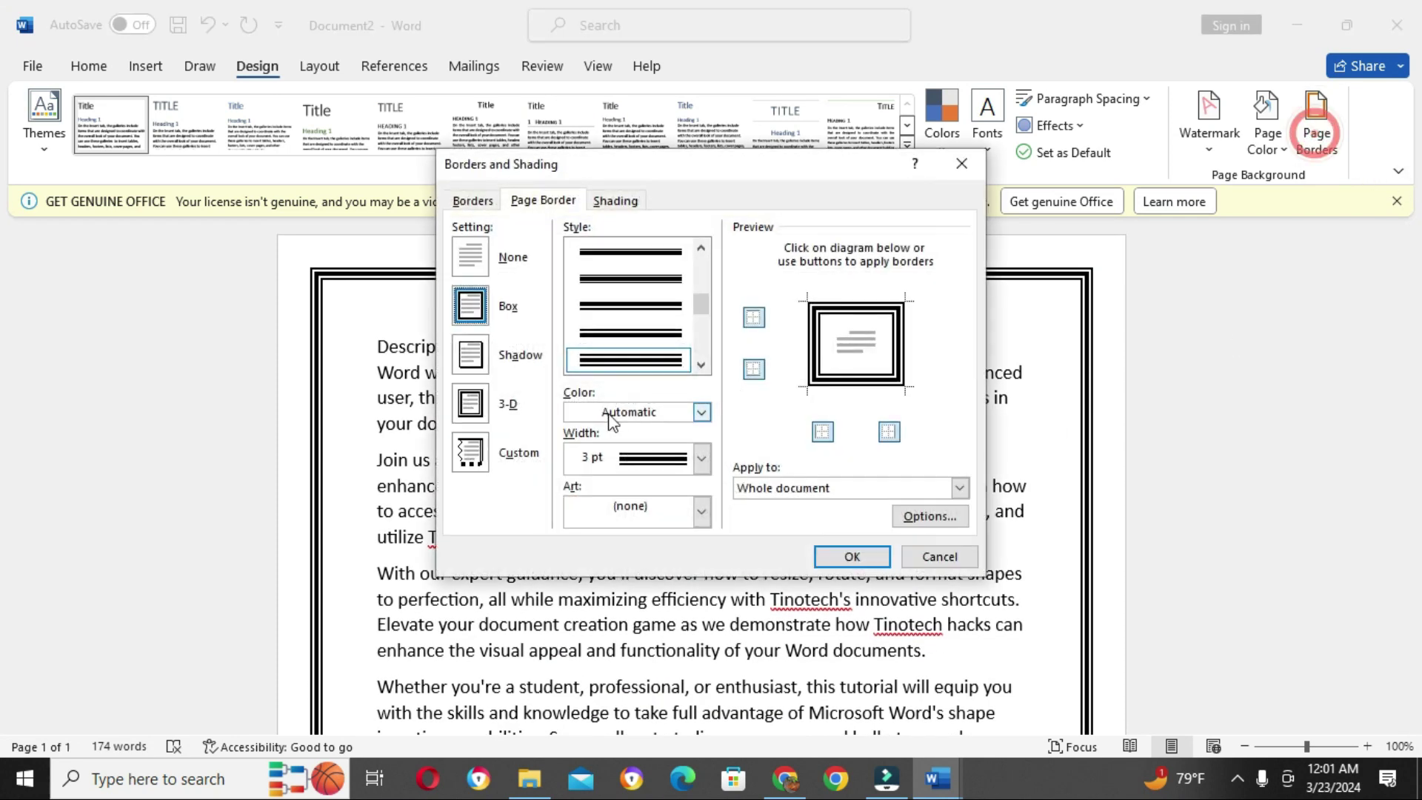
click(475, 416)
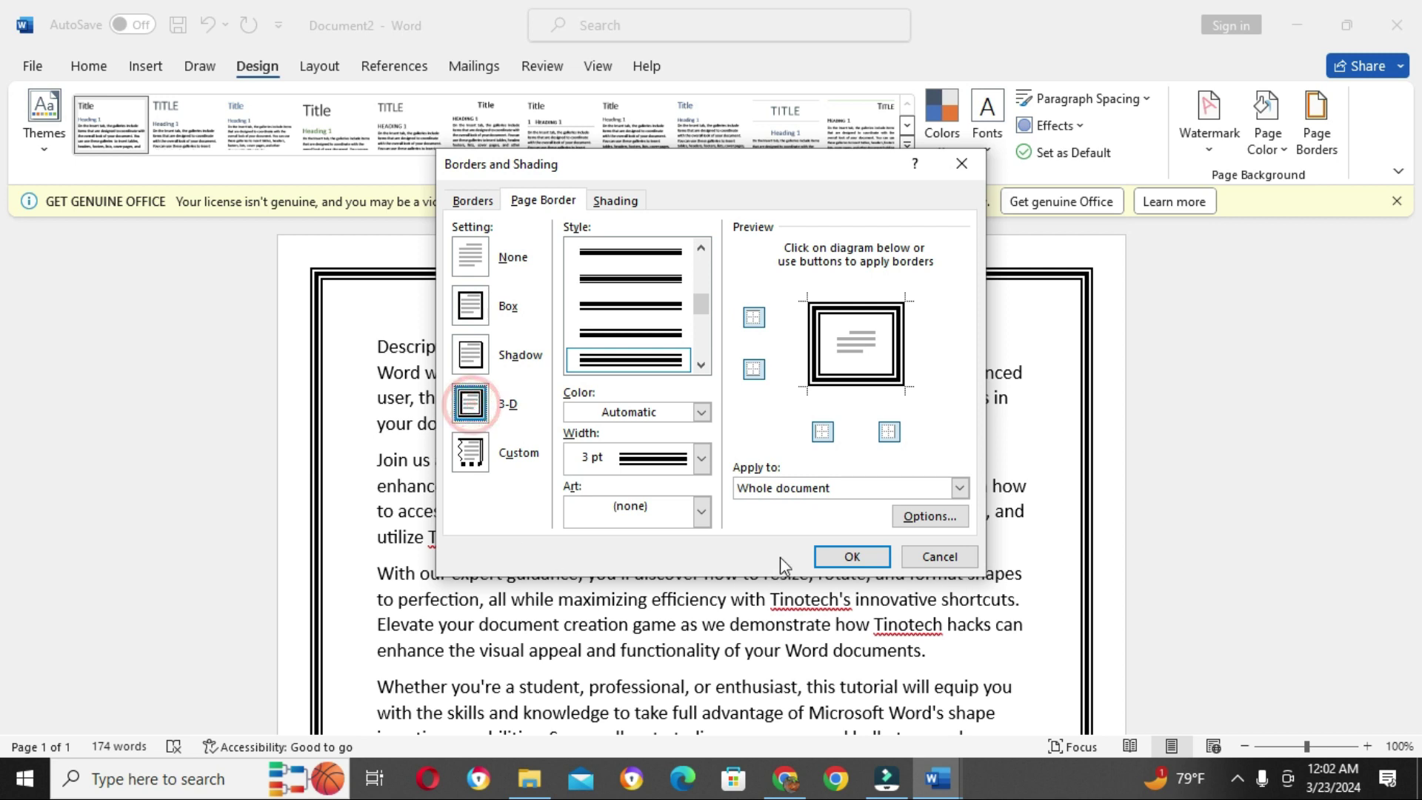
click(839, 560)
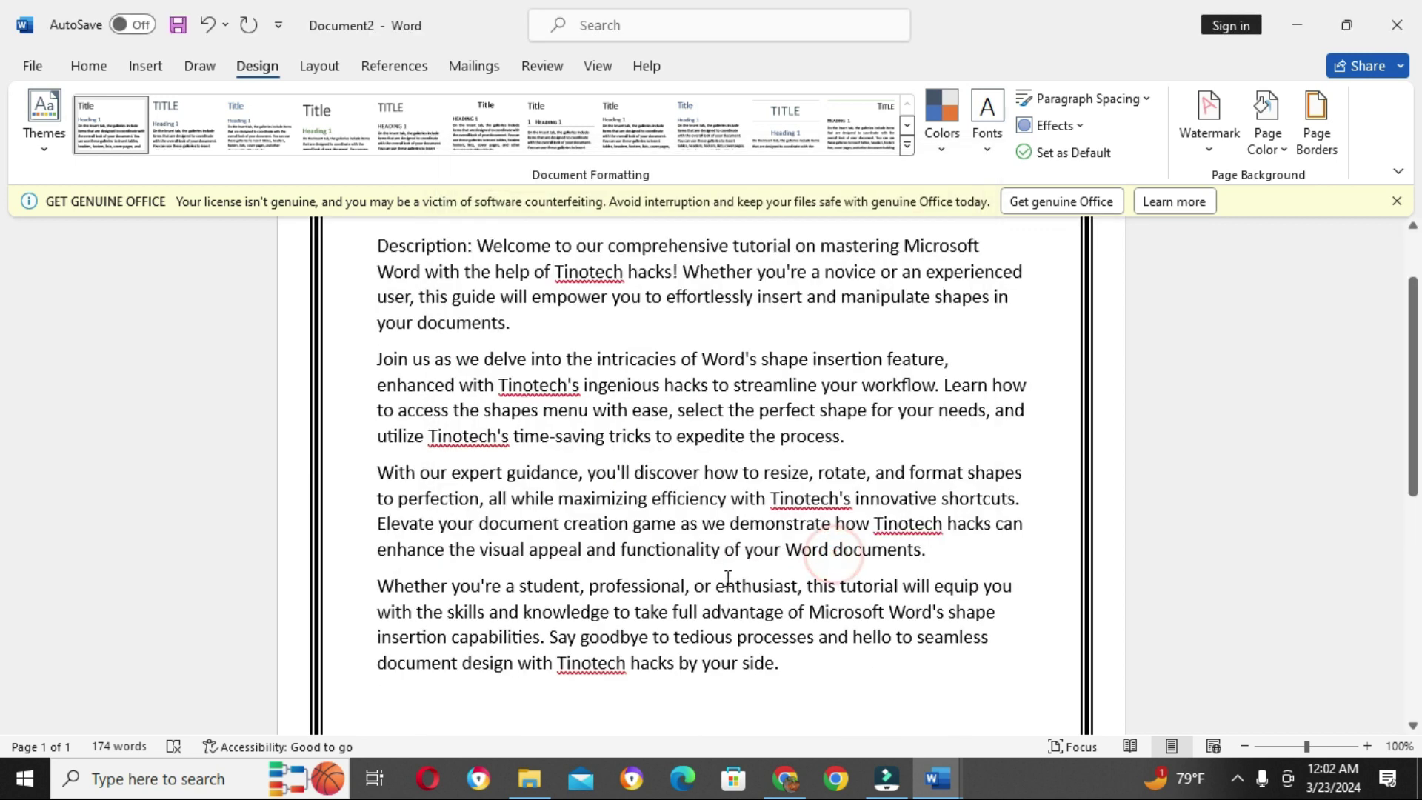
scroll(730, 580, up, 1)
scroll(727, 556, down, 8)
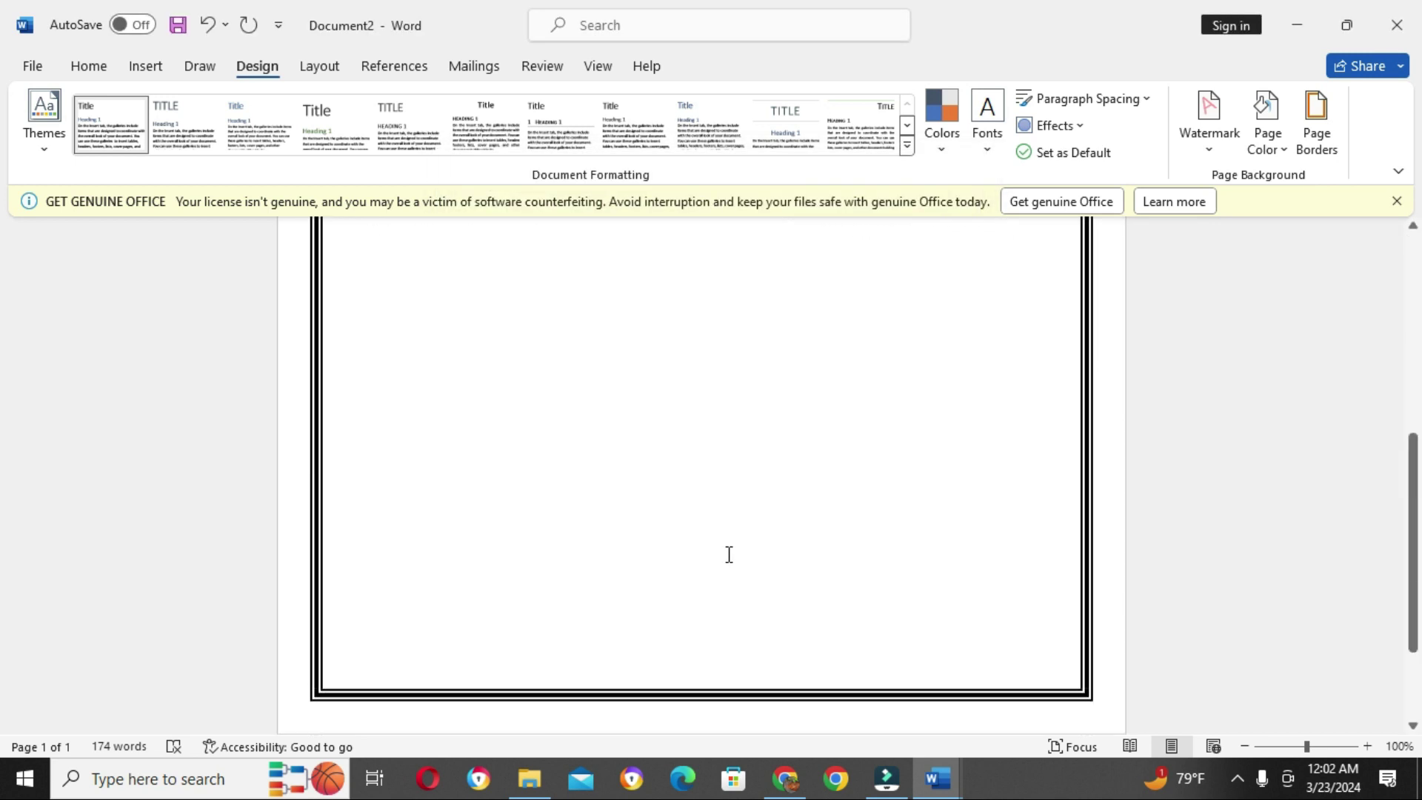
scroll(726, 555, up, 8)
Replace the border line with a single solid-line box style.
click(1316, 118)
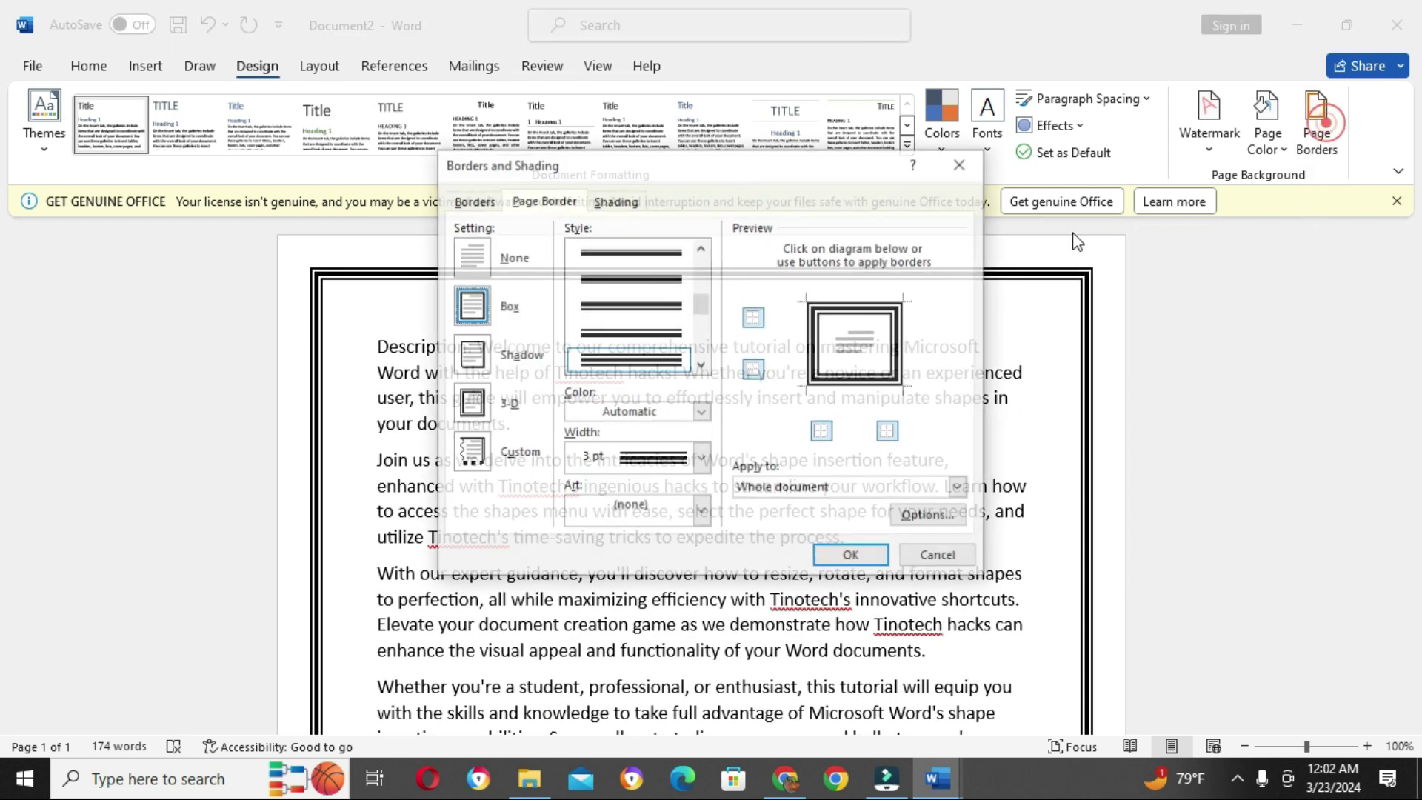
scroll(637, 329, down, 3)
scroll(641, 330, down, 1)
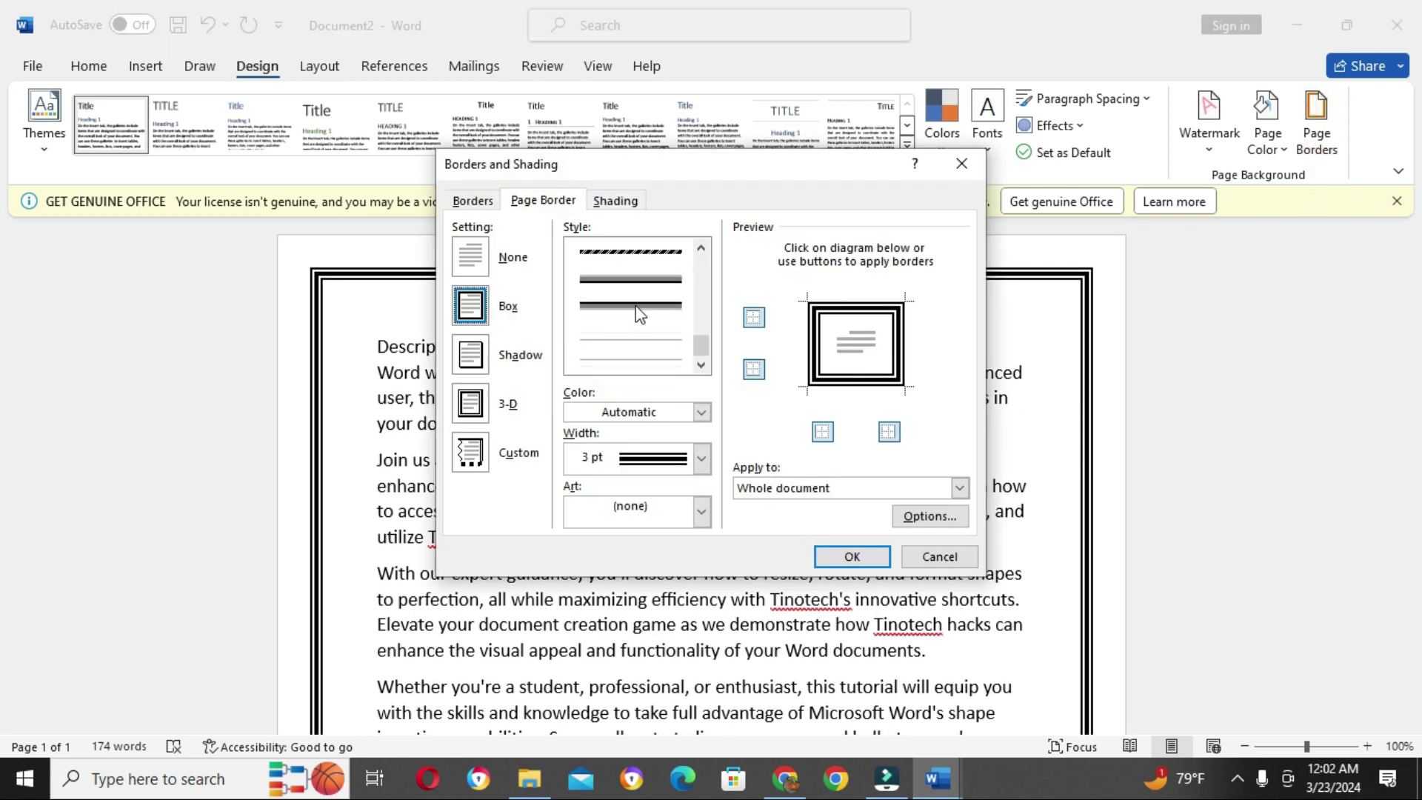
click(634, 307)
click(851, 557)
scroll(974, 543, up, 2)
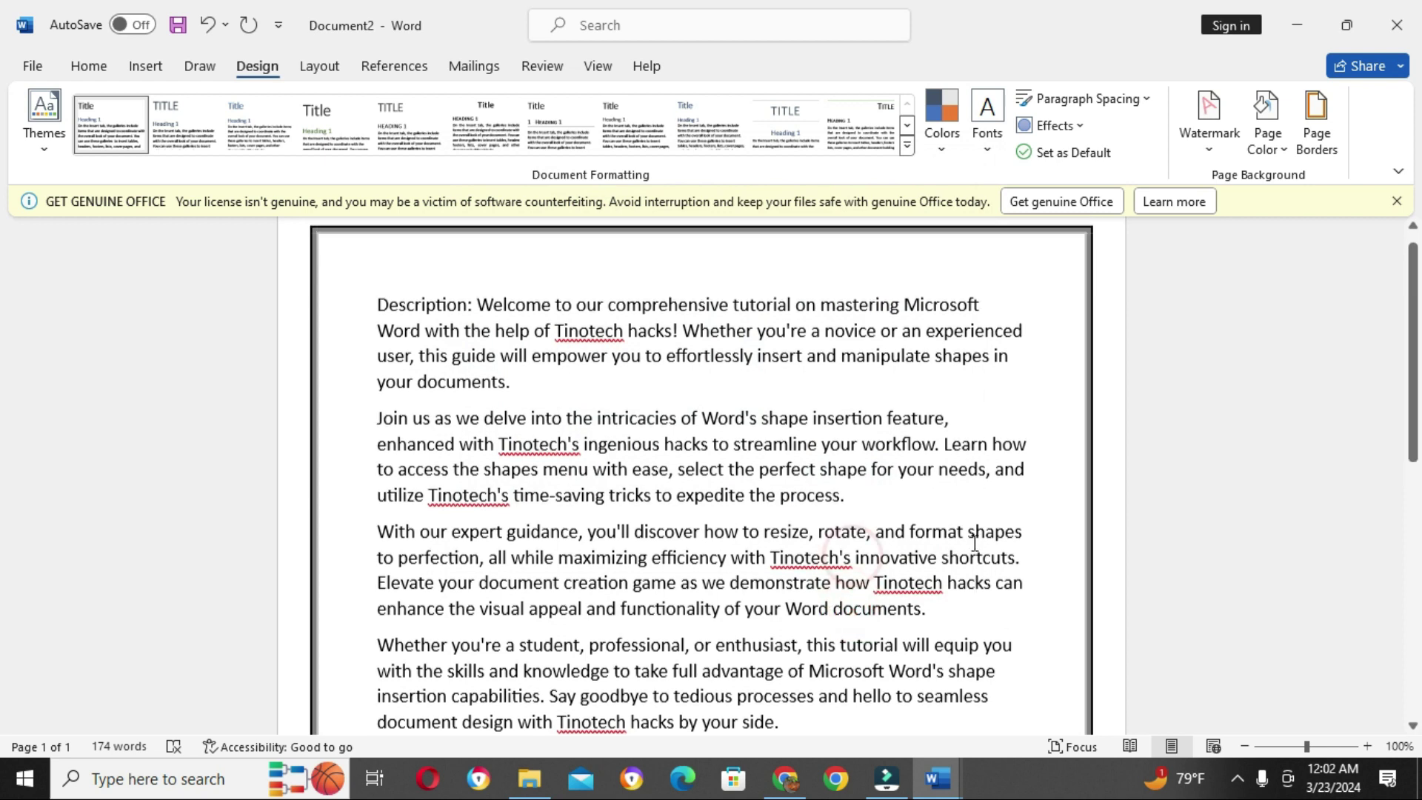
scroll(974, 543, up, 1)
Replace the line border with the red apples art border at 31 pt.
click(1318, 119)
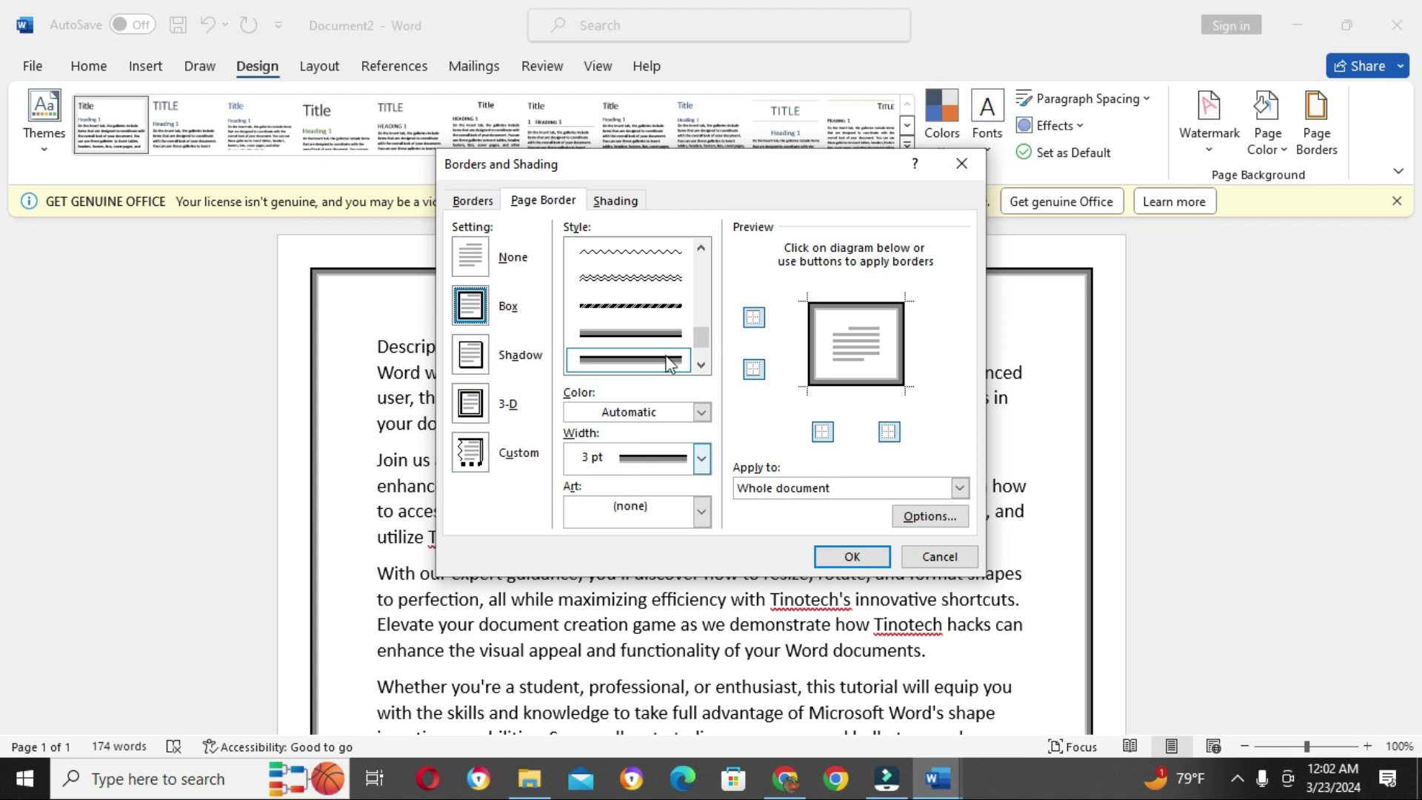
scroll(628, 319, up, 5)
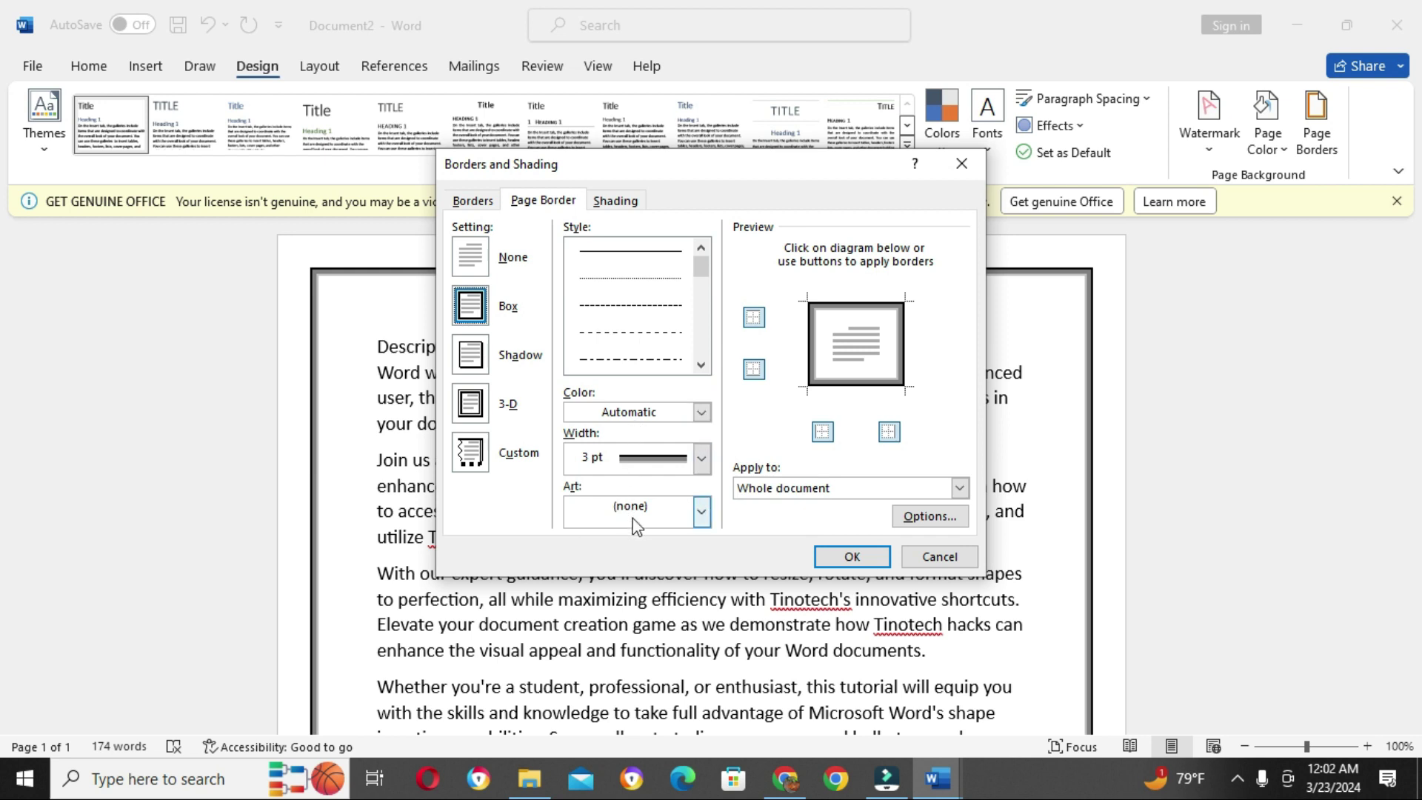
click(702, 511)
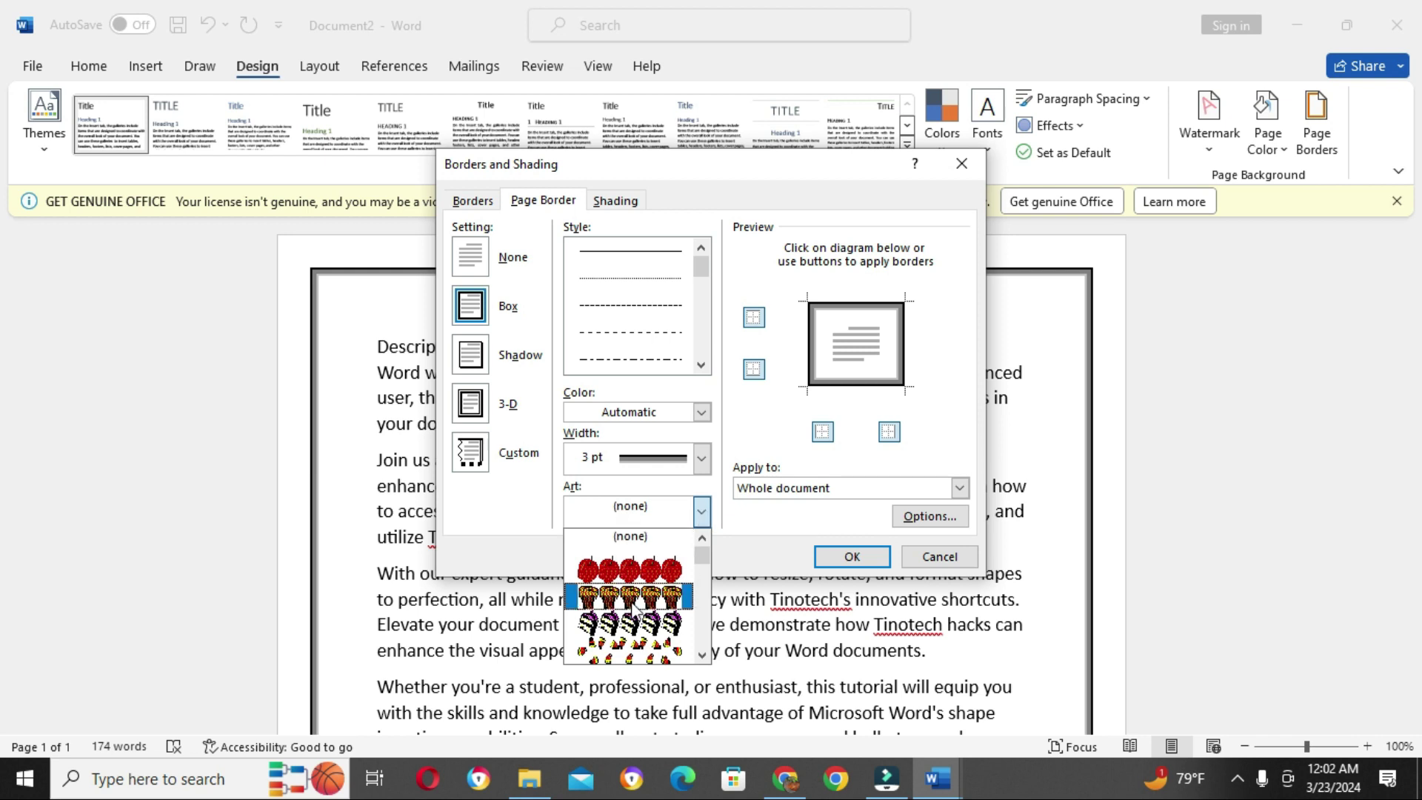
scroll(635, 607, down, 8)
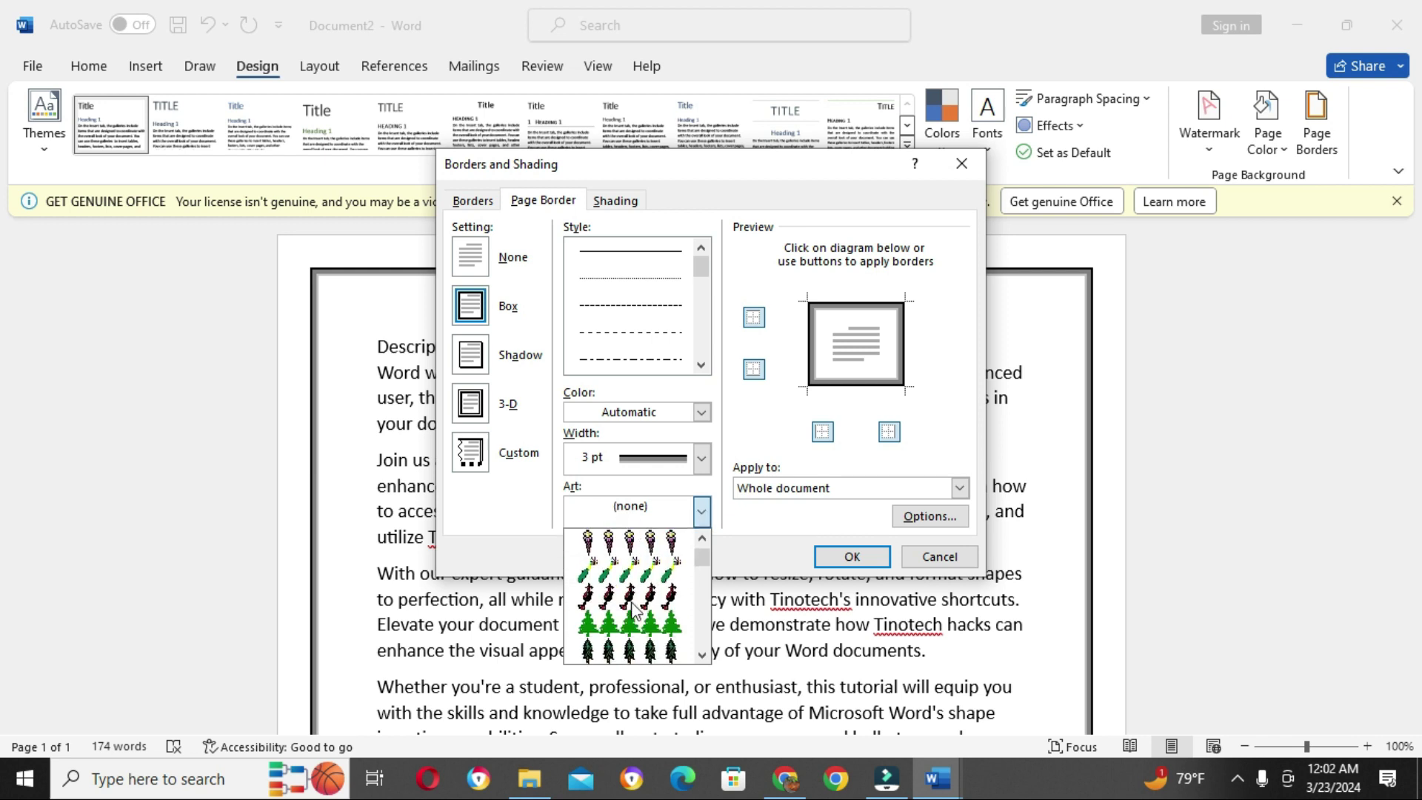
scroll(635, 609, down, 5)
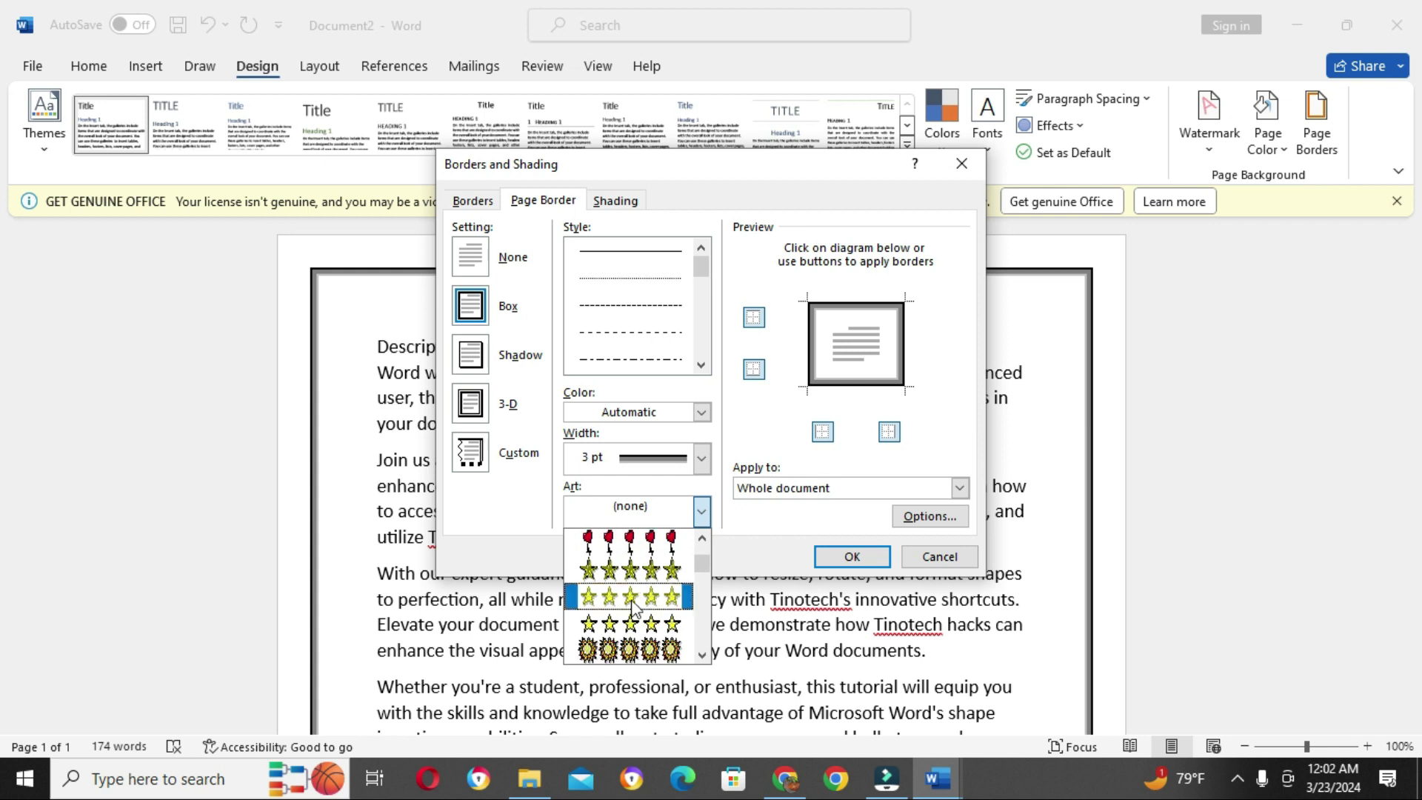
scroll(634, 605, up, 13)
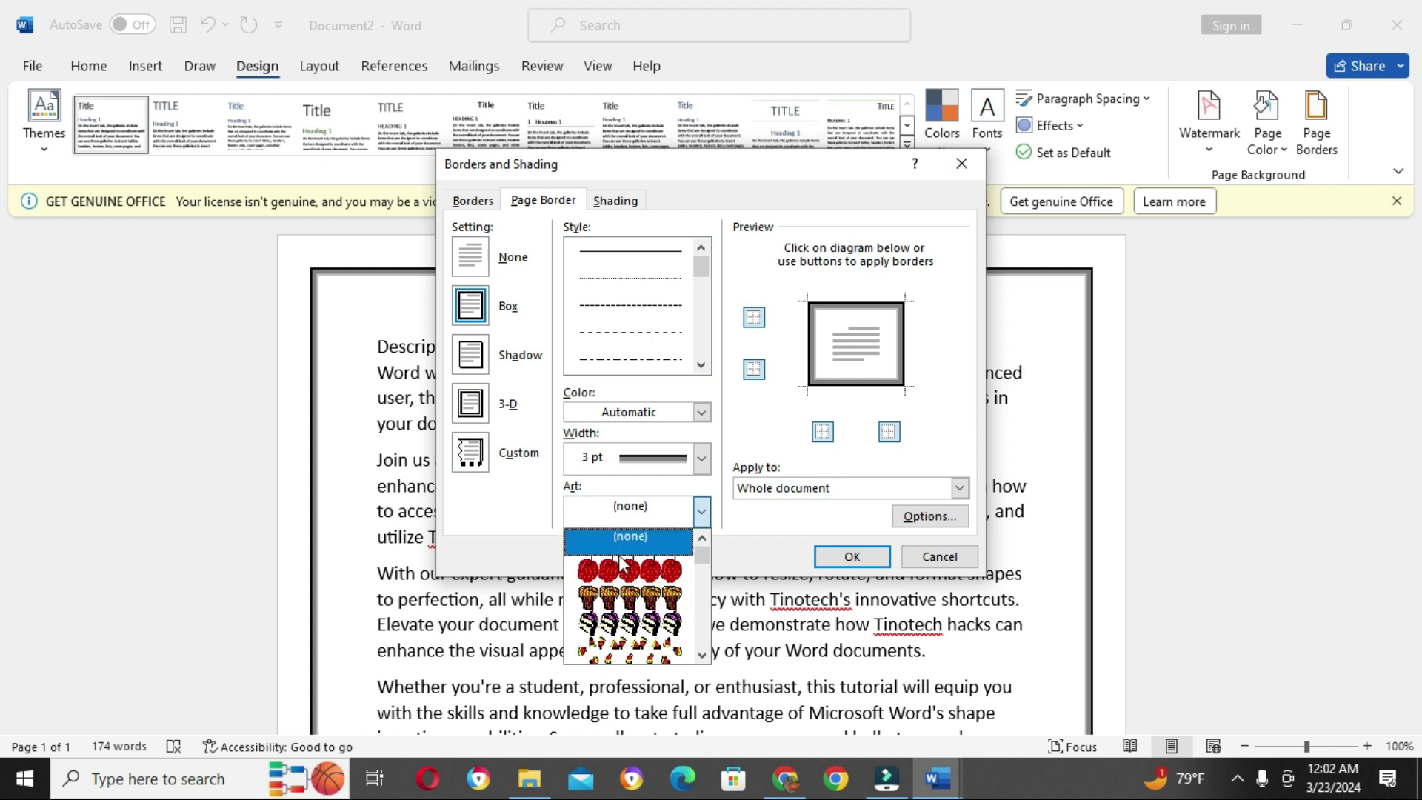
click(634, 570)
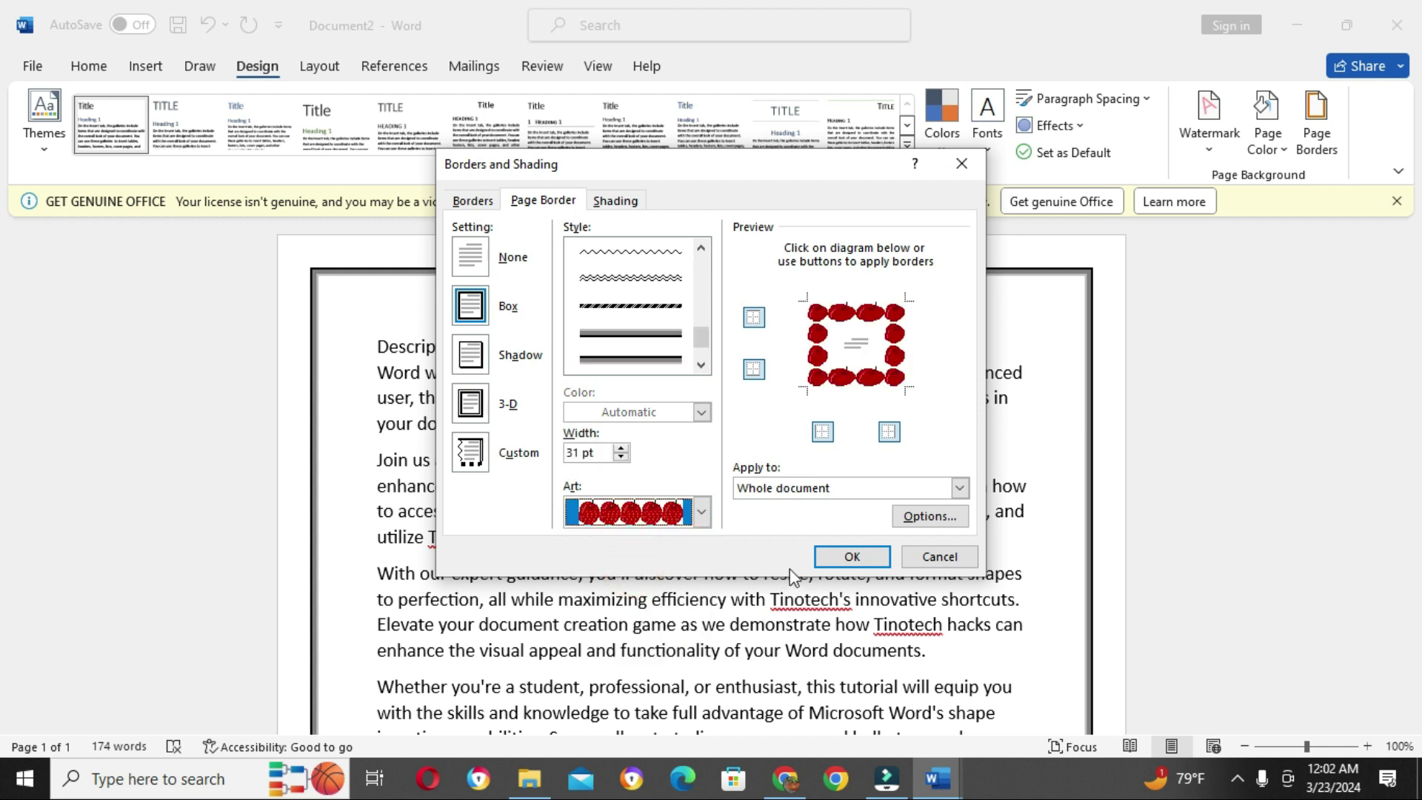
click(849, 557)
scroll(849, 563, down, 6)
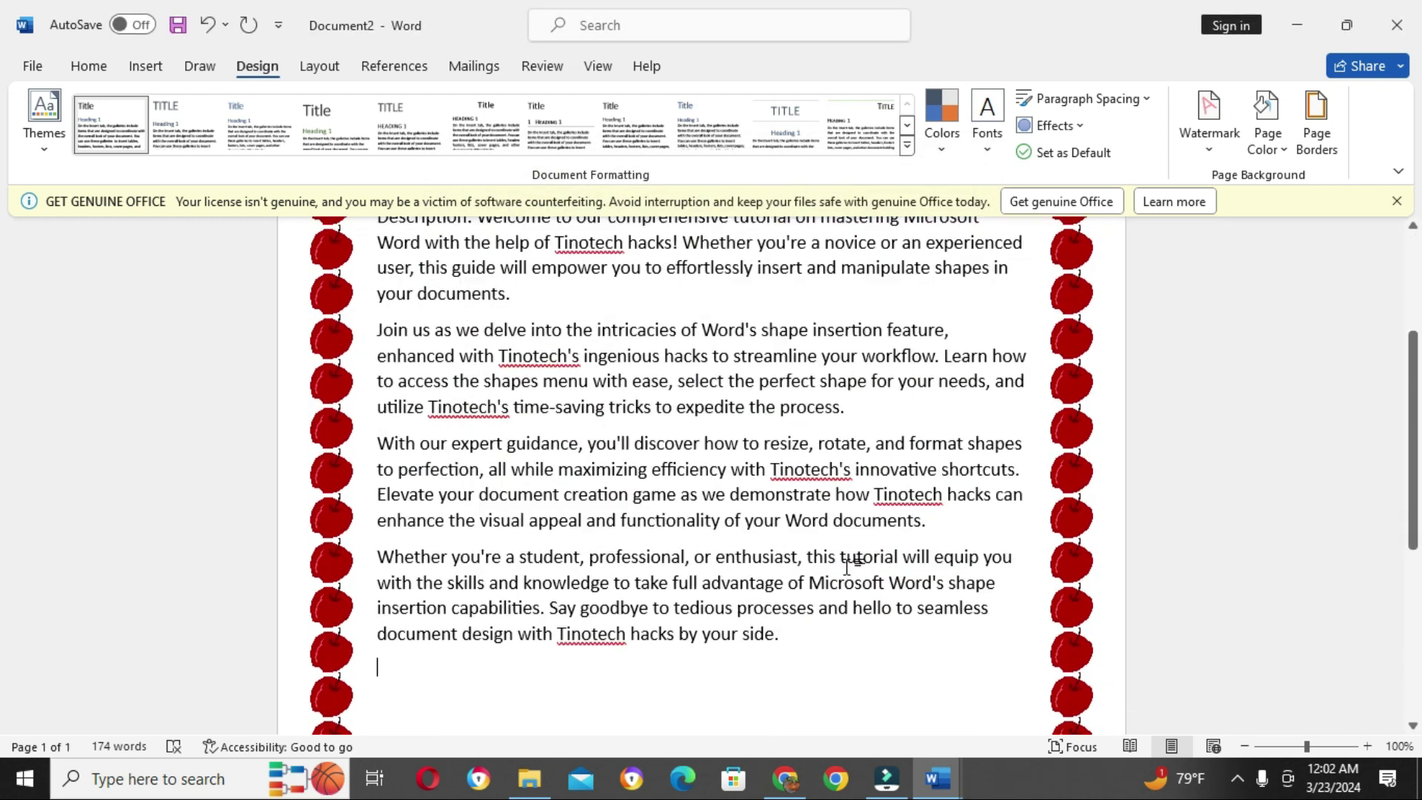
scroll(849, 565, down, 2)
scroll(849, 564, up, 8)
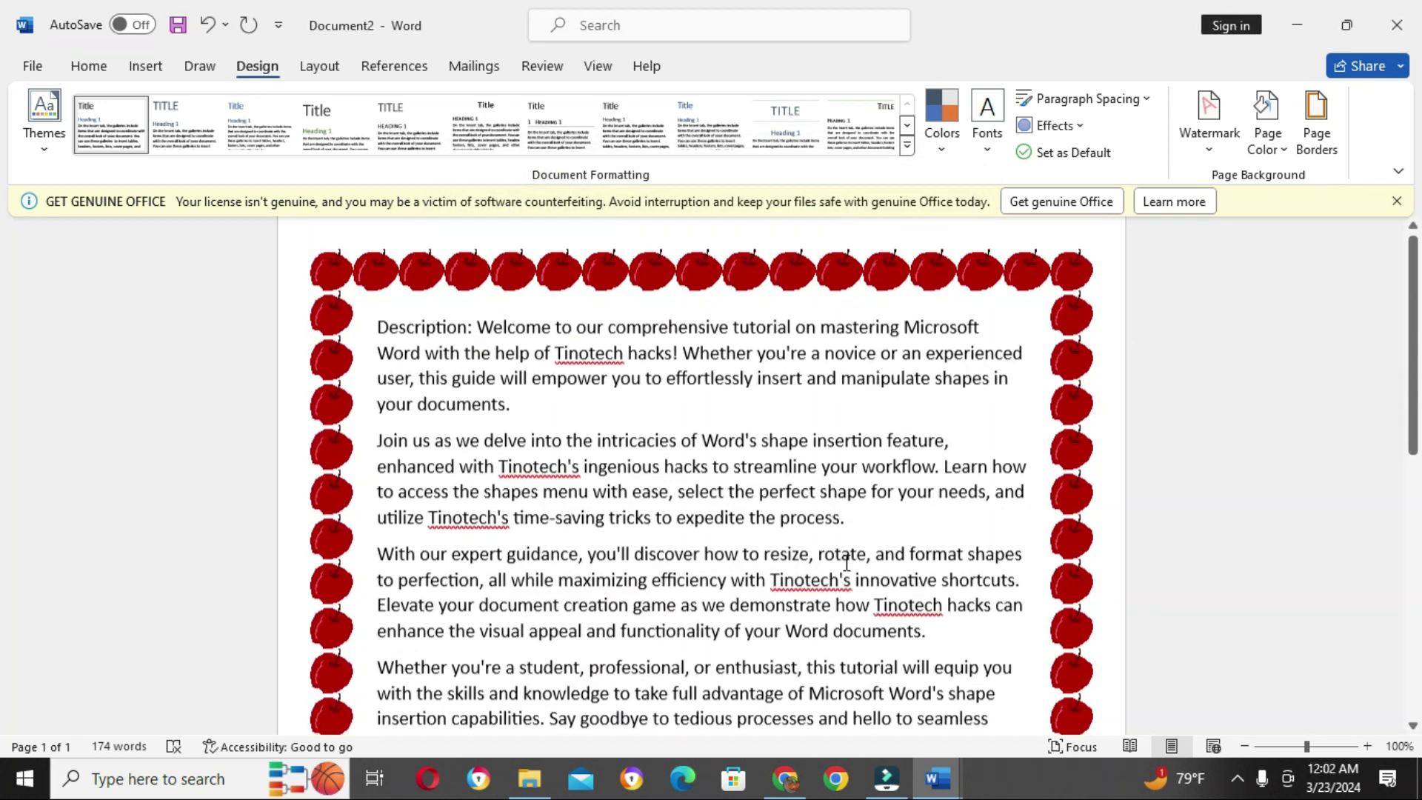
Apply the green trees art as the page border.
click(1316, 122)
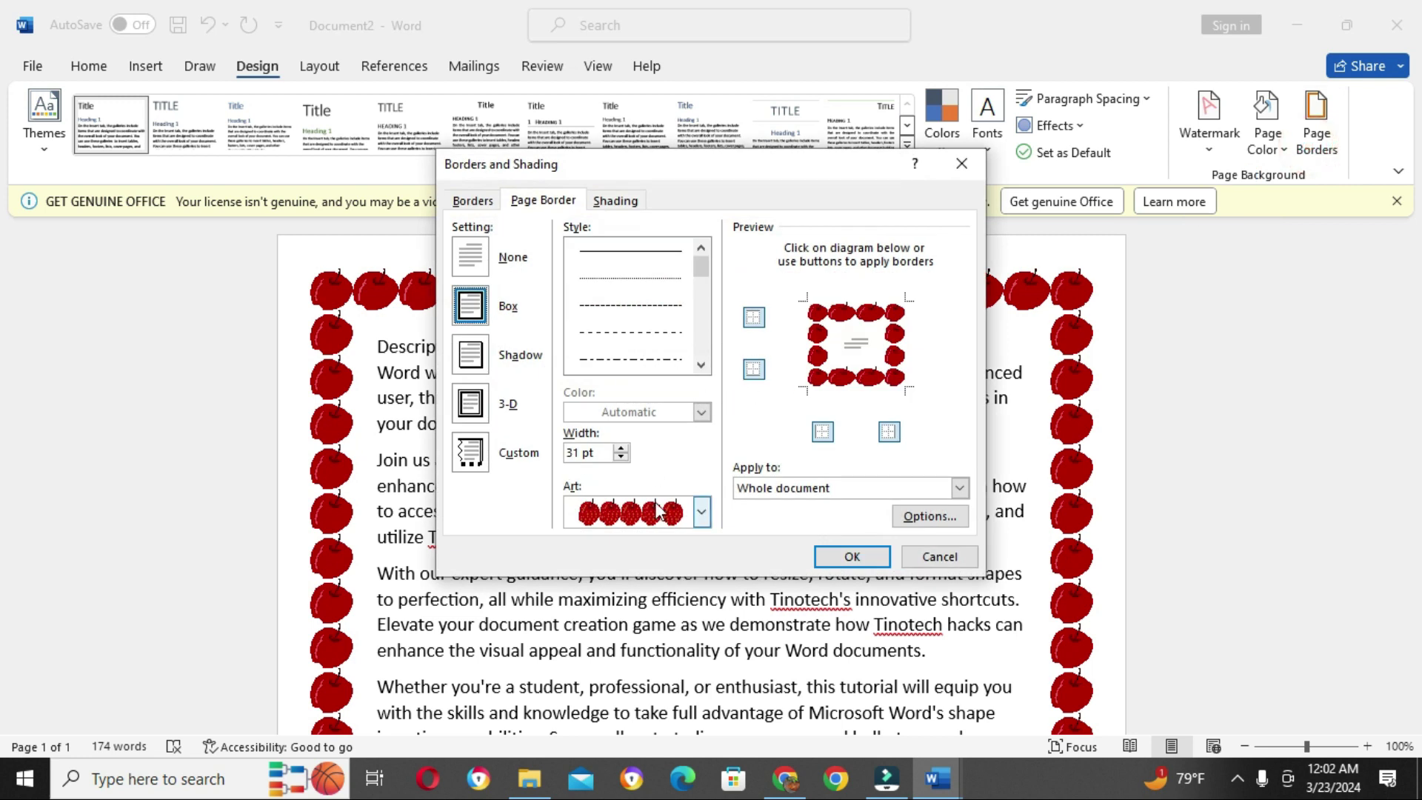
click(702, 511)
scroll(625, 651, down, 5)
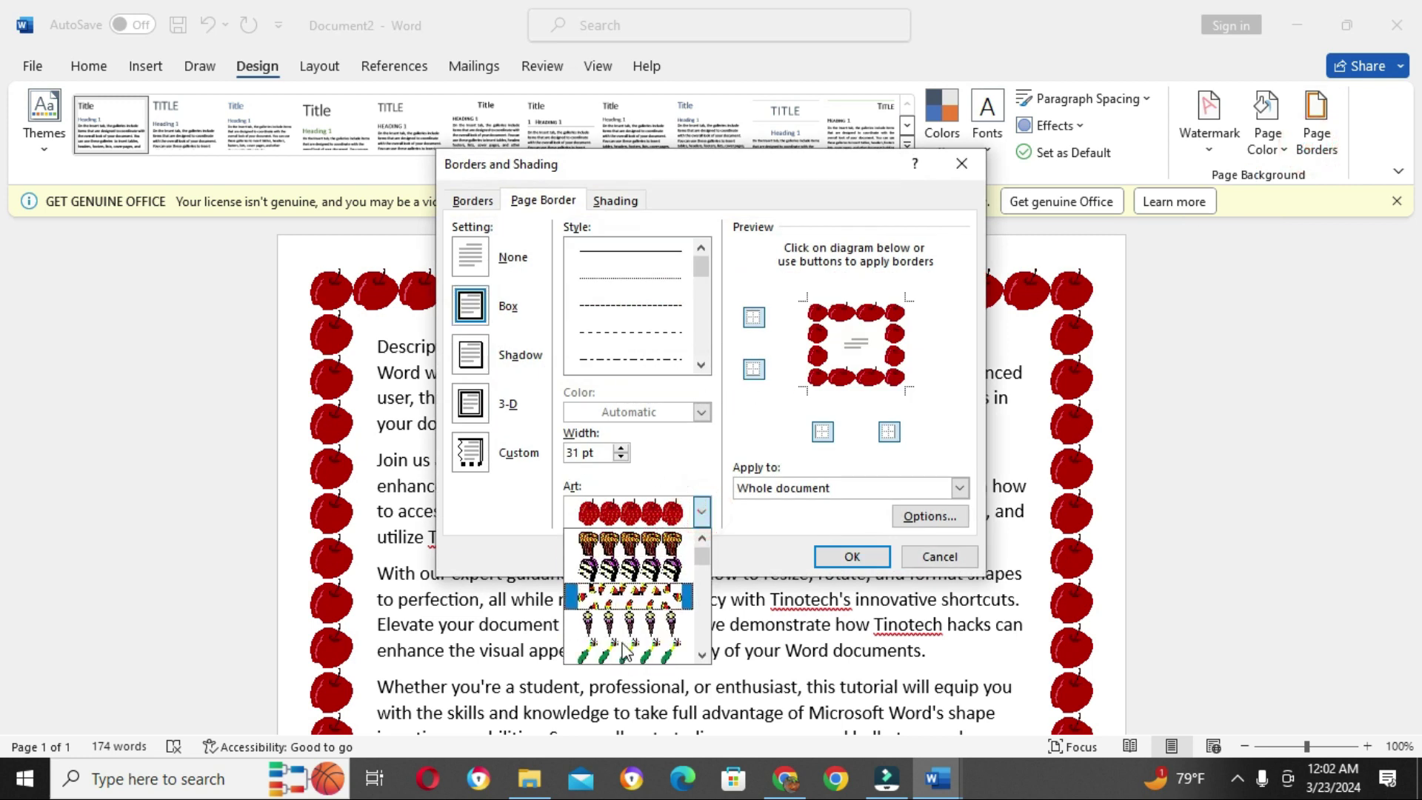
click(624, 652)
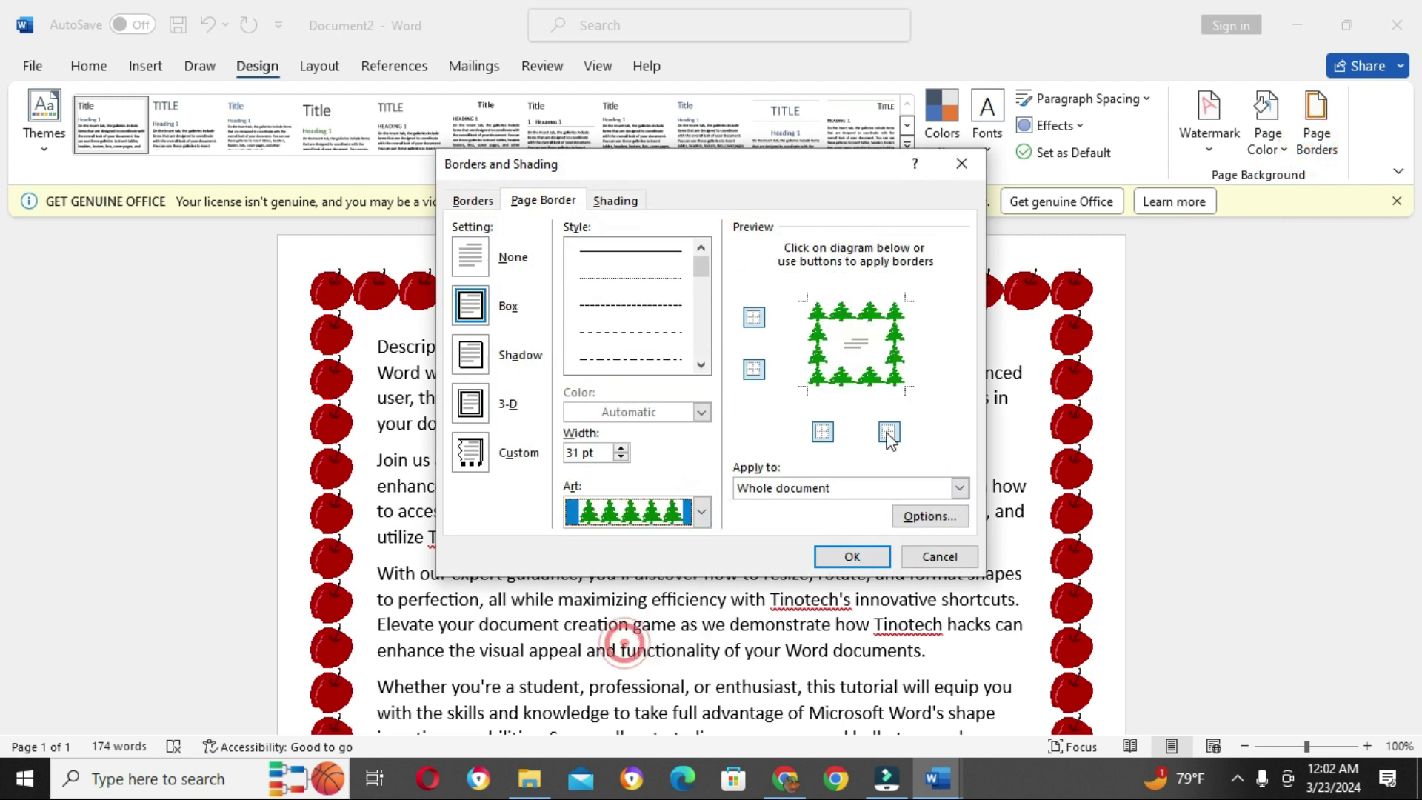
click(837, 557)
scroll(943, 448, up, 1)
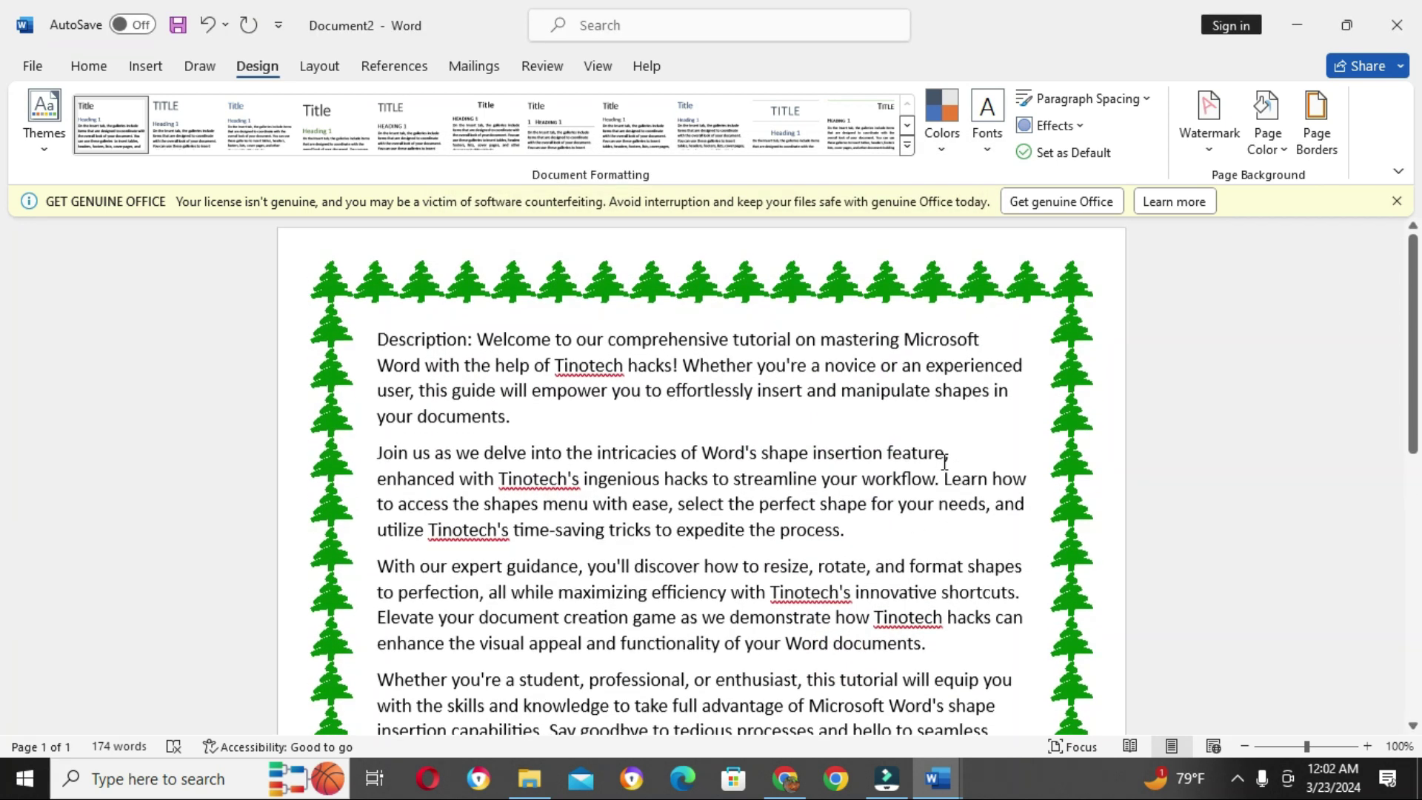
scroll(944, 461, down, 3)
scroll(943, 461, down, 10)
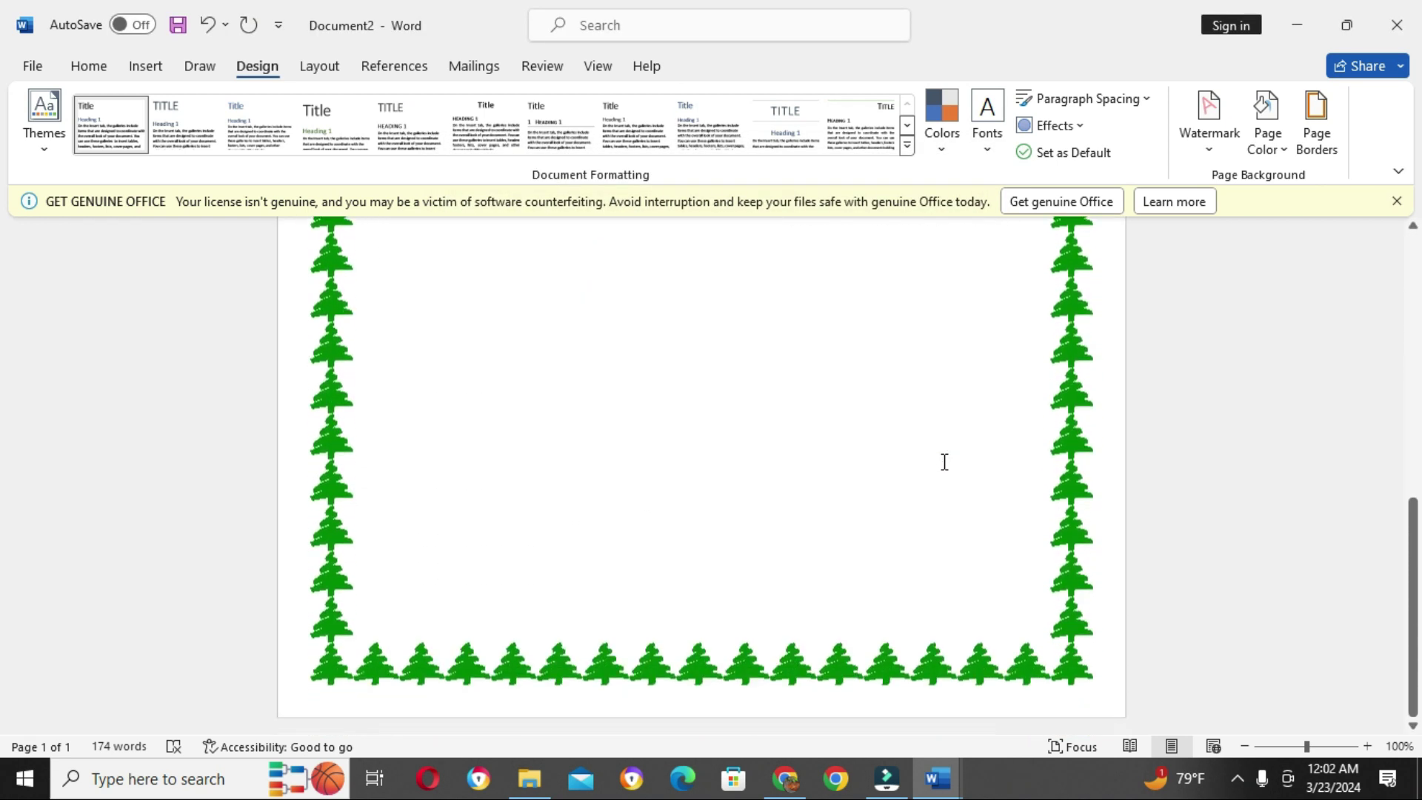
Swap the tree border for the small red hearts art.
click(1315, 120)
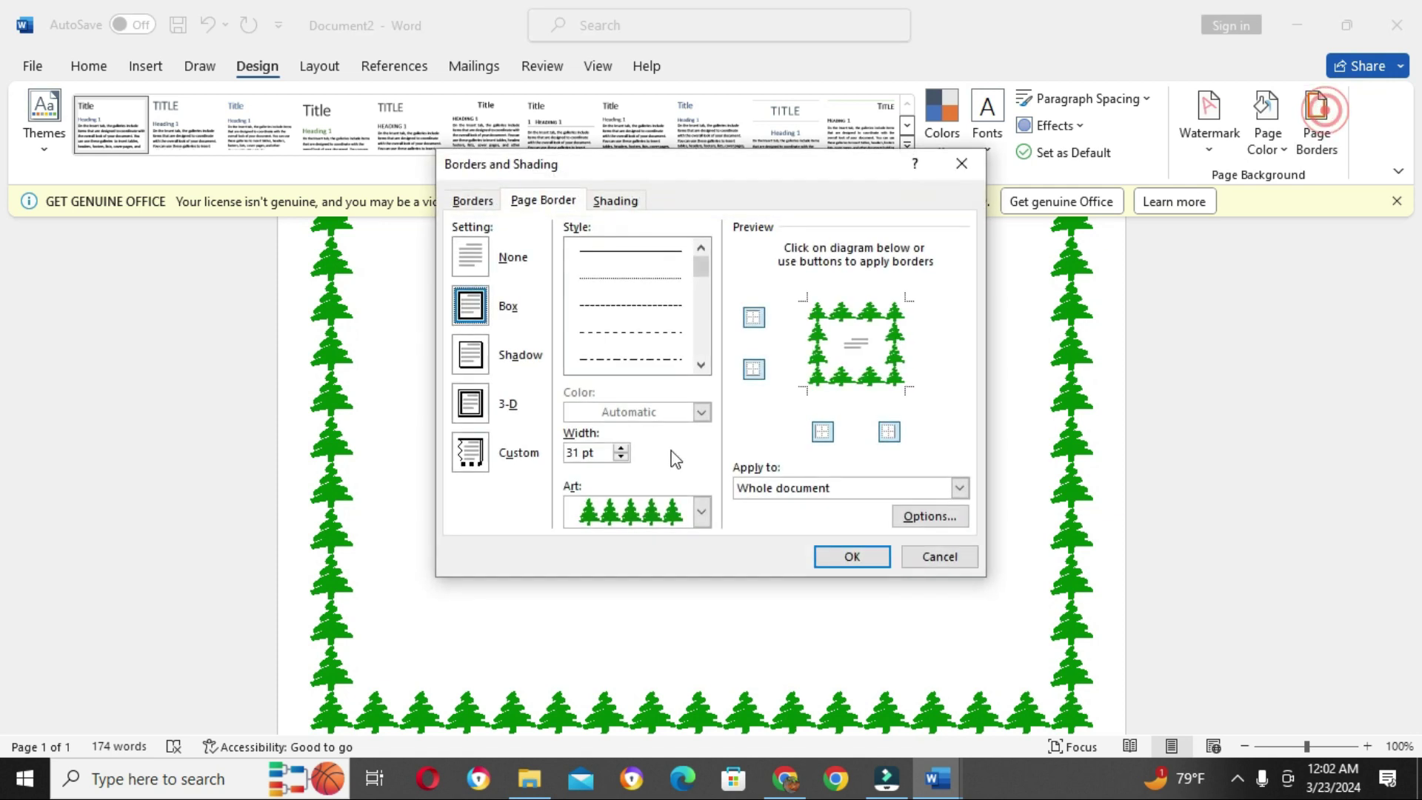
click(702, 513)
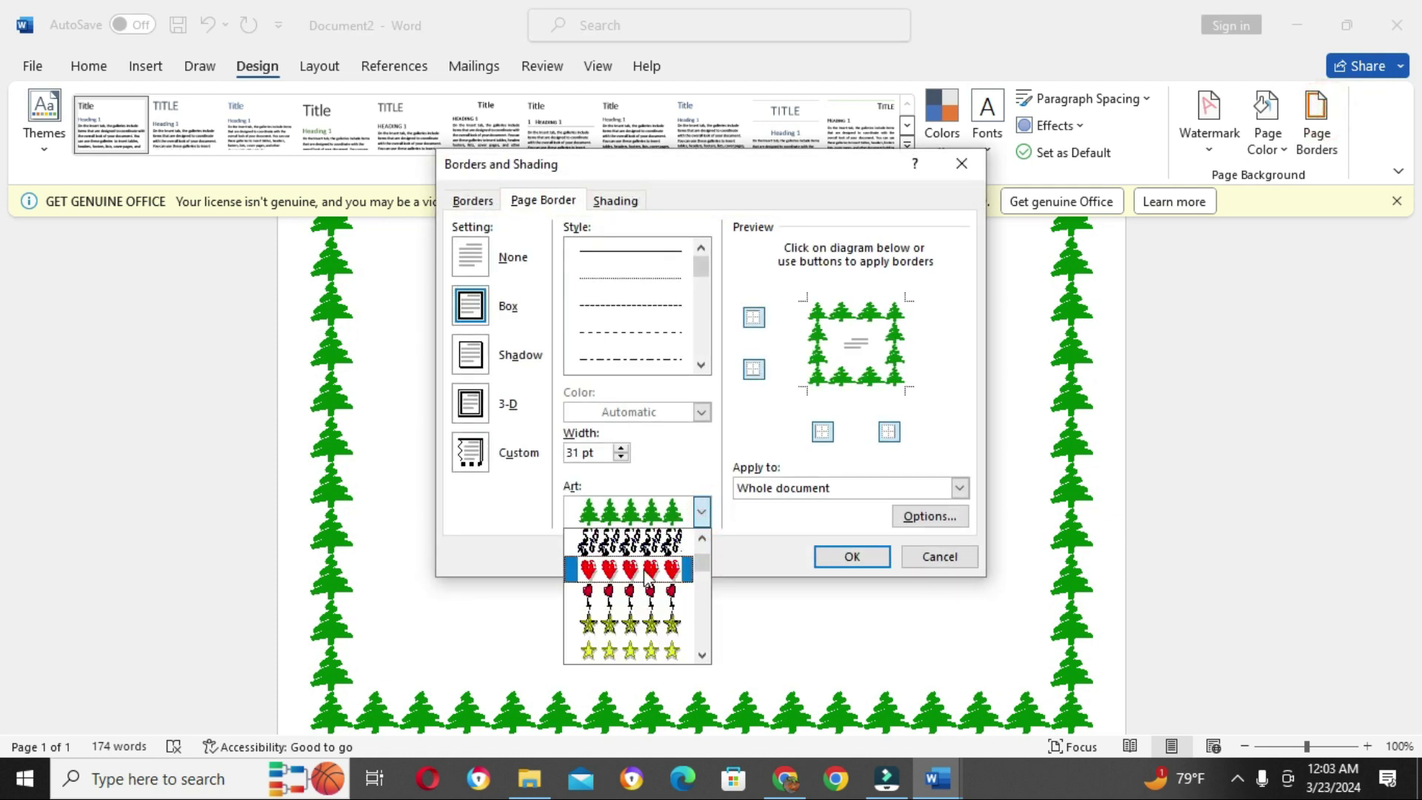
click(643, 570)
click(851, 557)
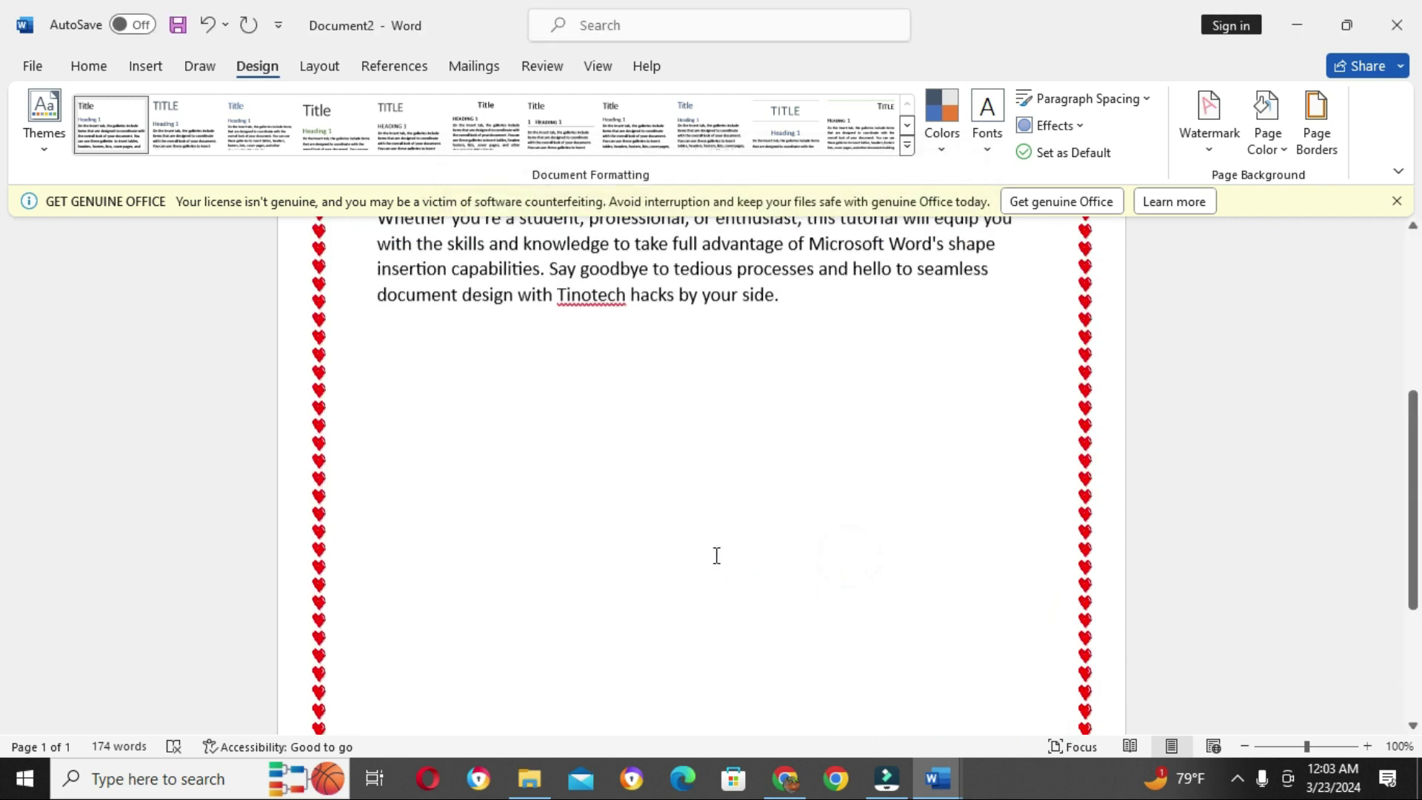
scroll(716, 555, up, 6)
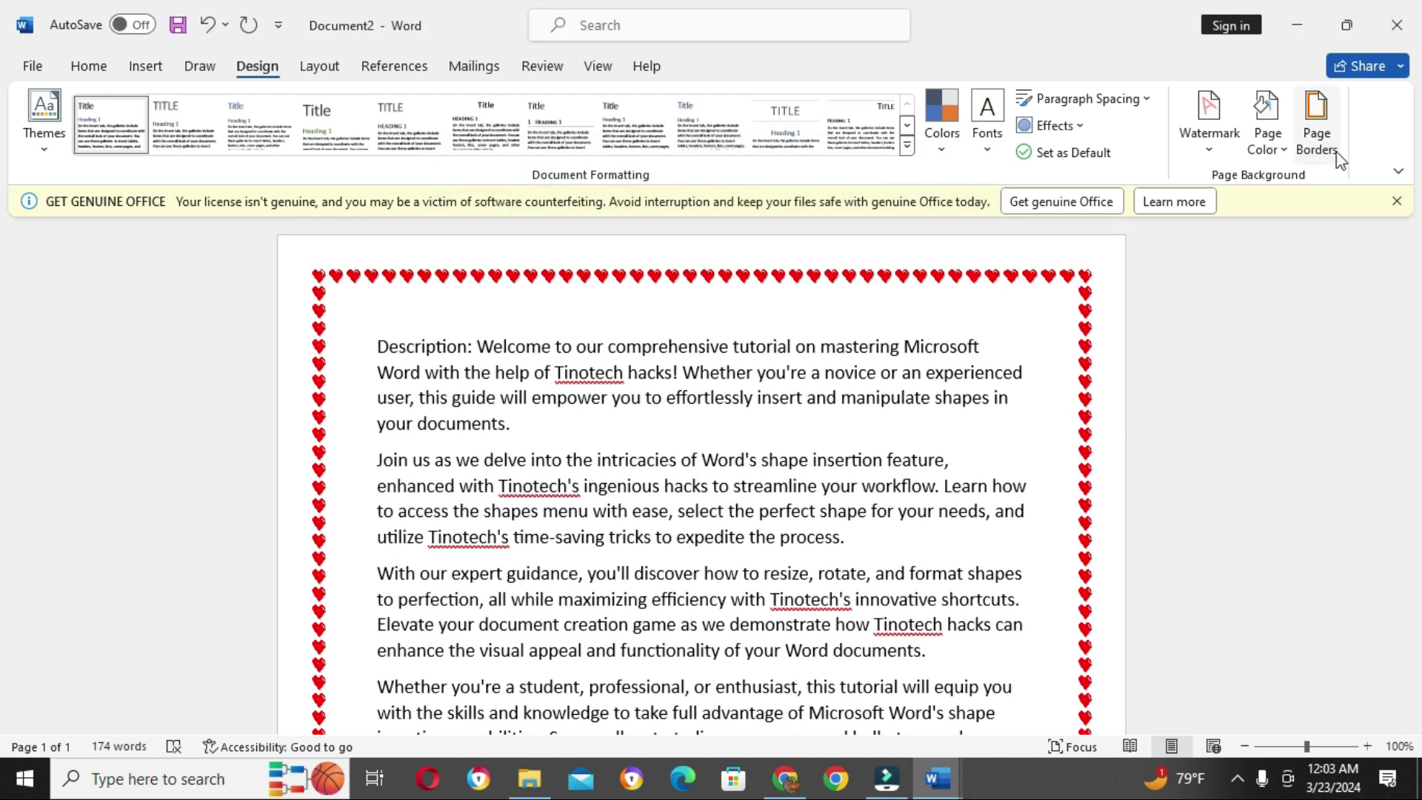
Replace the red hearts with the black music-note border art.
click(1316, 122)
click(702, 511)
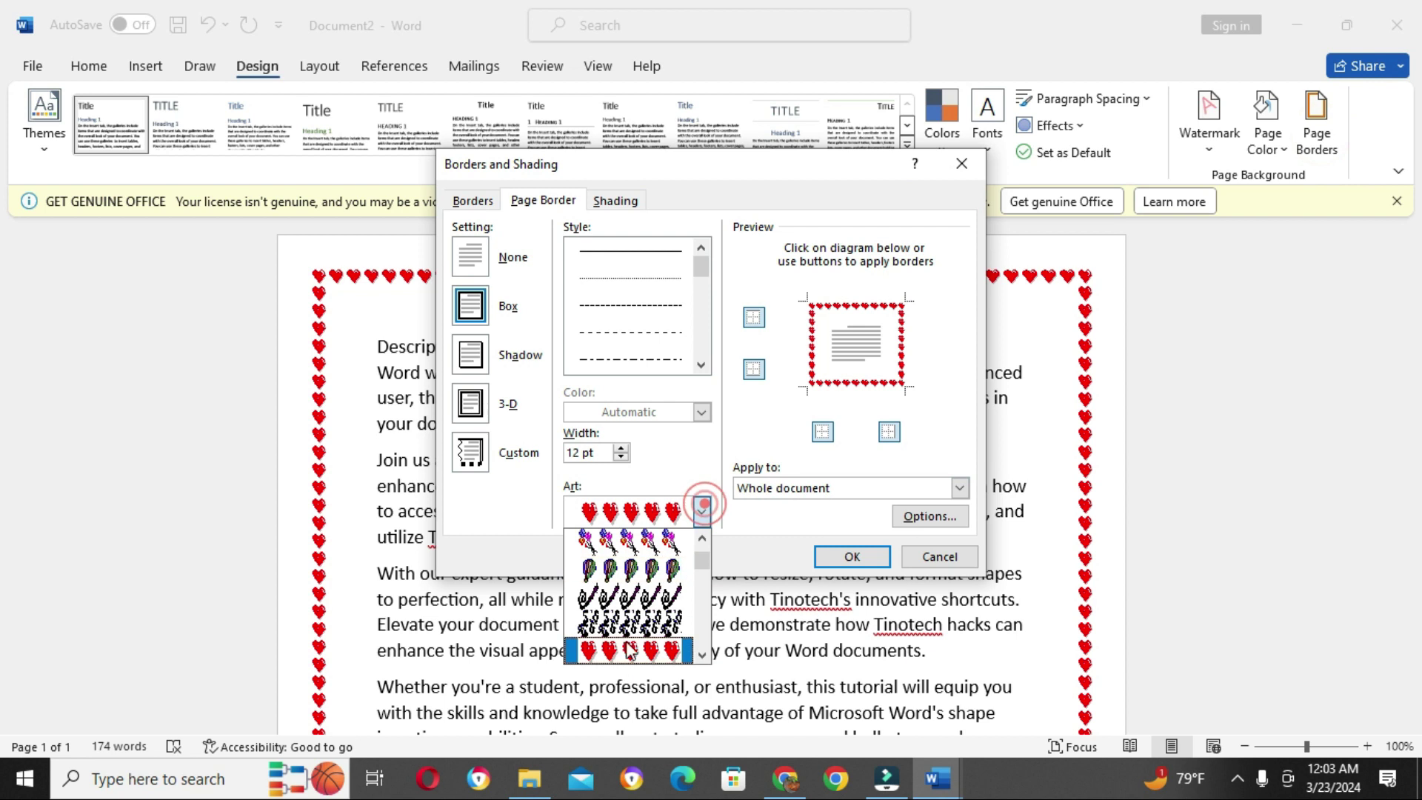
scroll(643, 589, up, 5)
scroll(643, 589, down, 6)
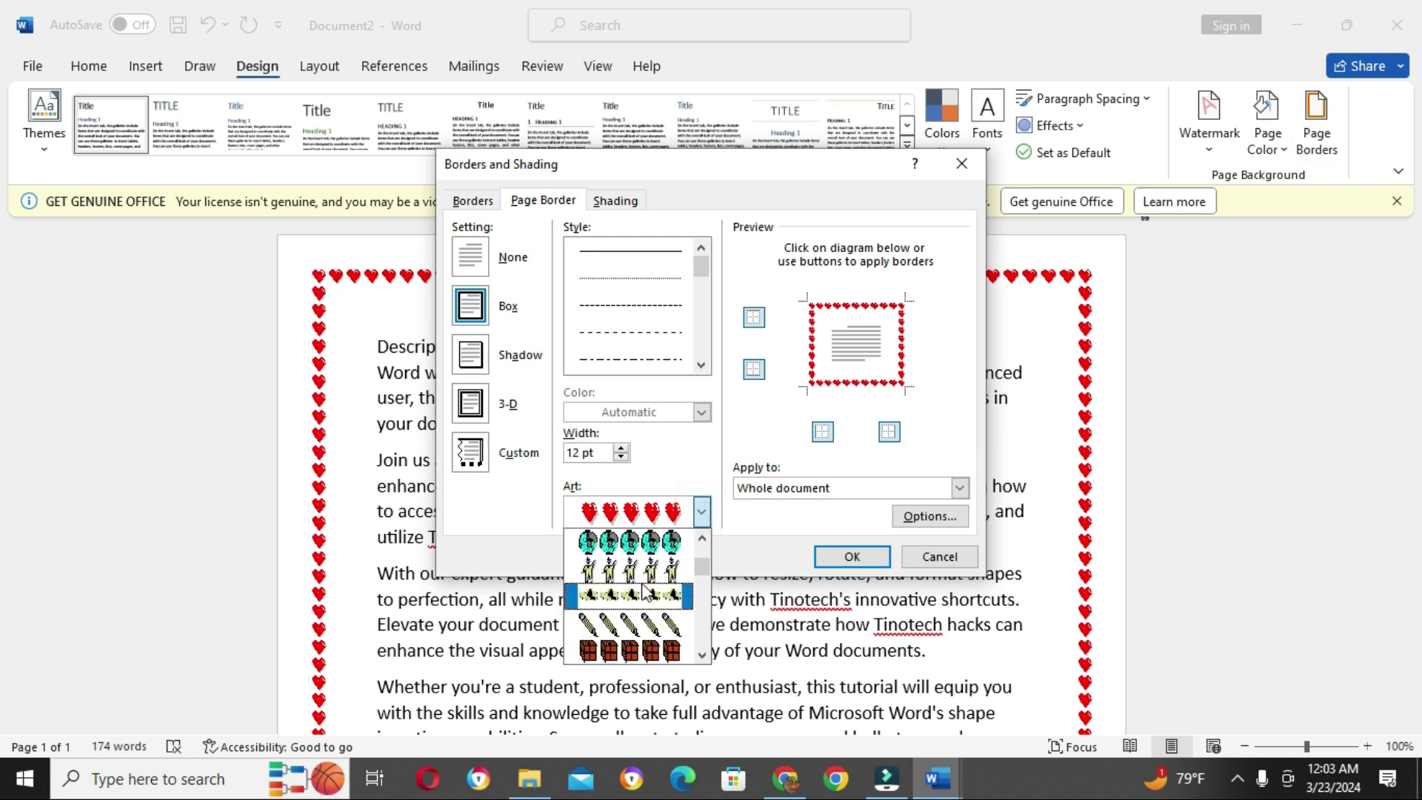
scroll(645, 593, down, 8)
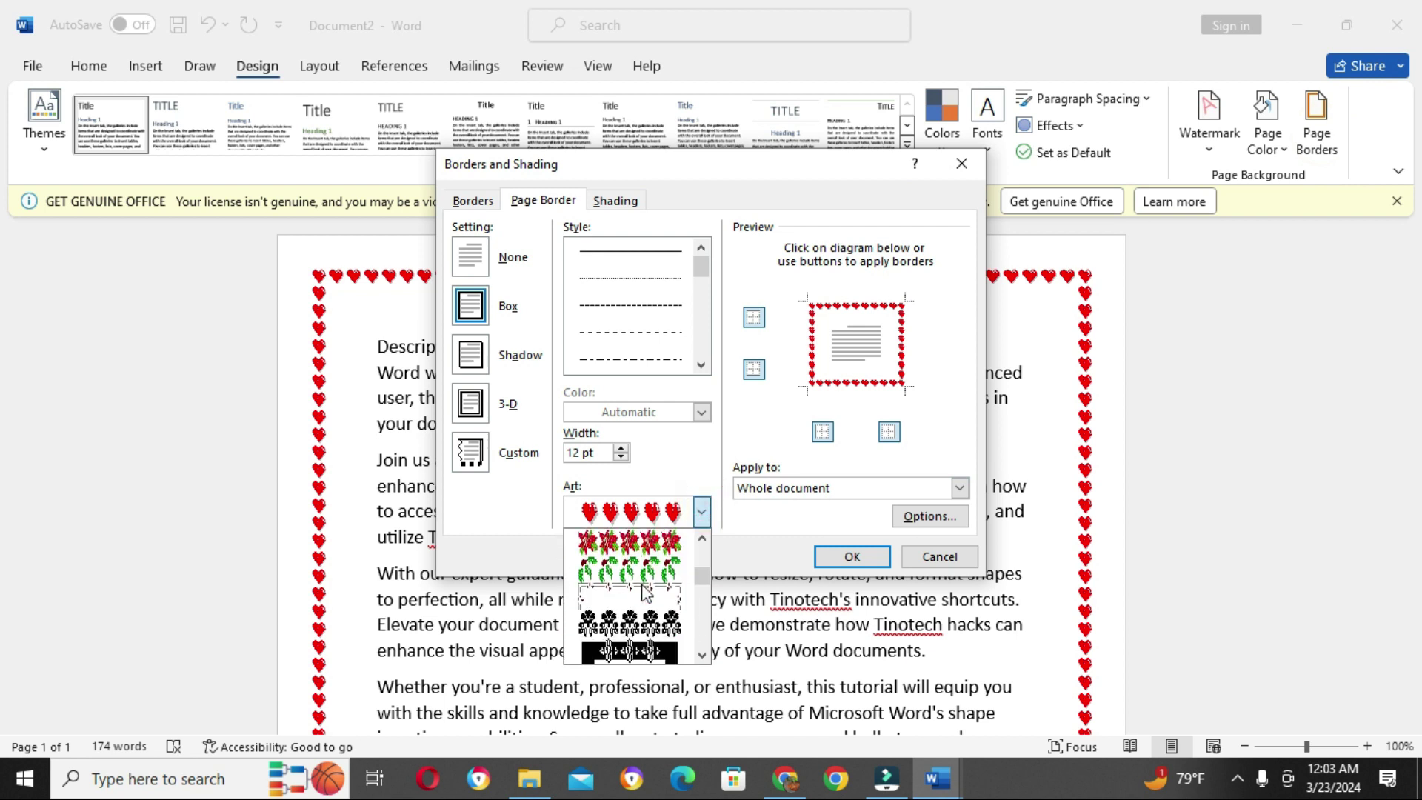
scroll(643, 593, down, 8)
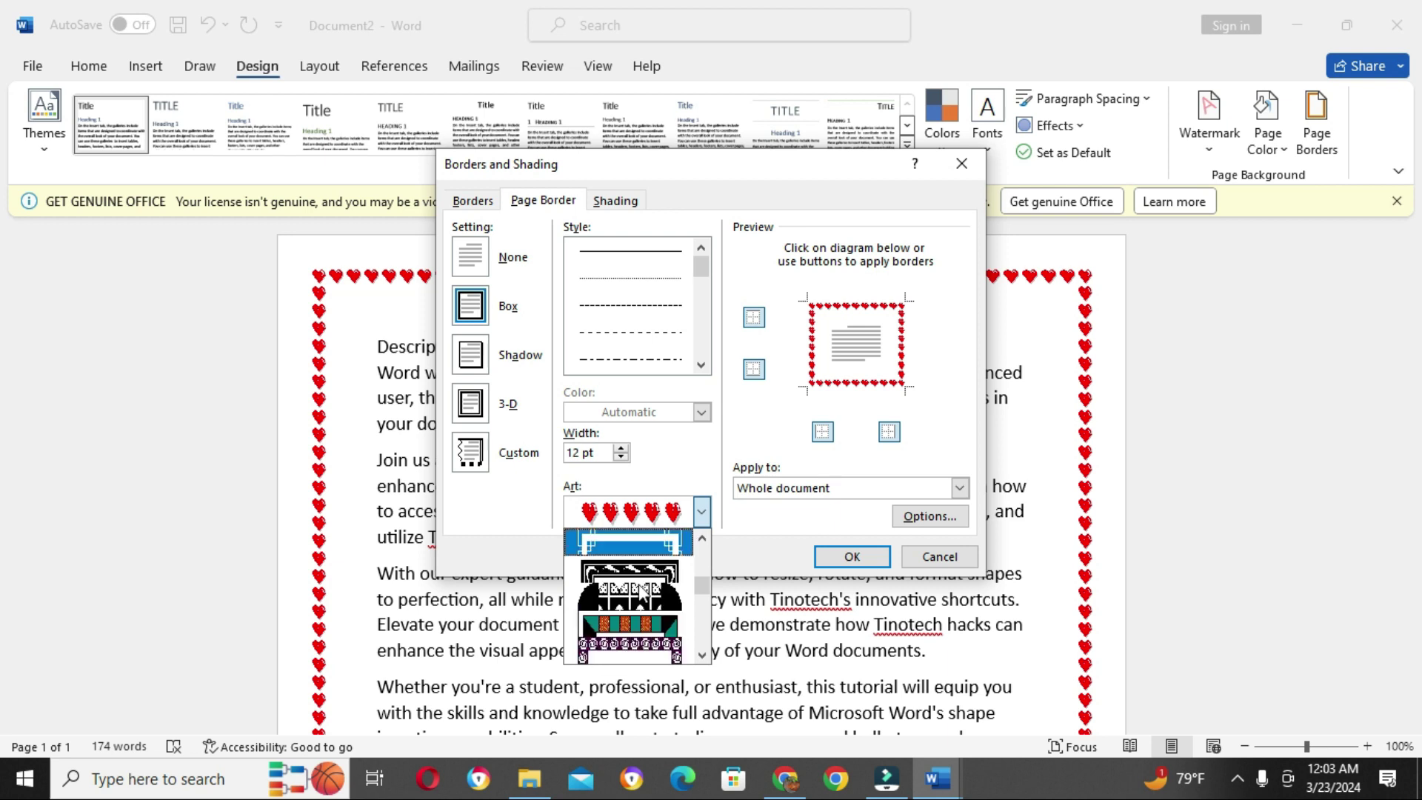
scroll(639, 590, down, 4)
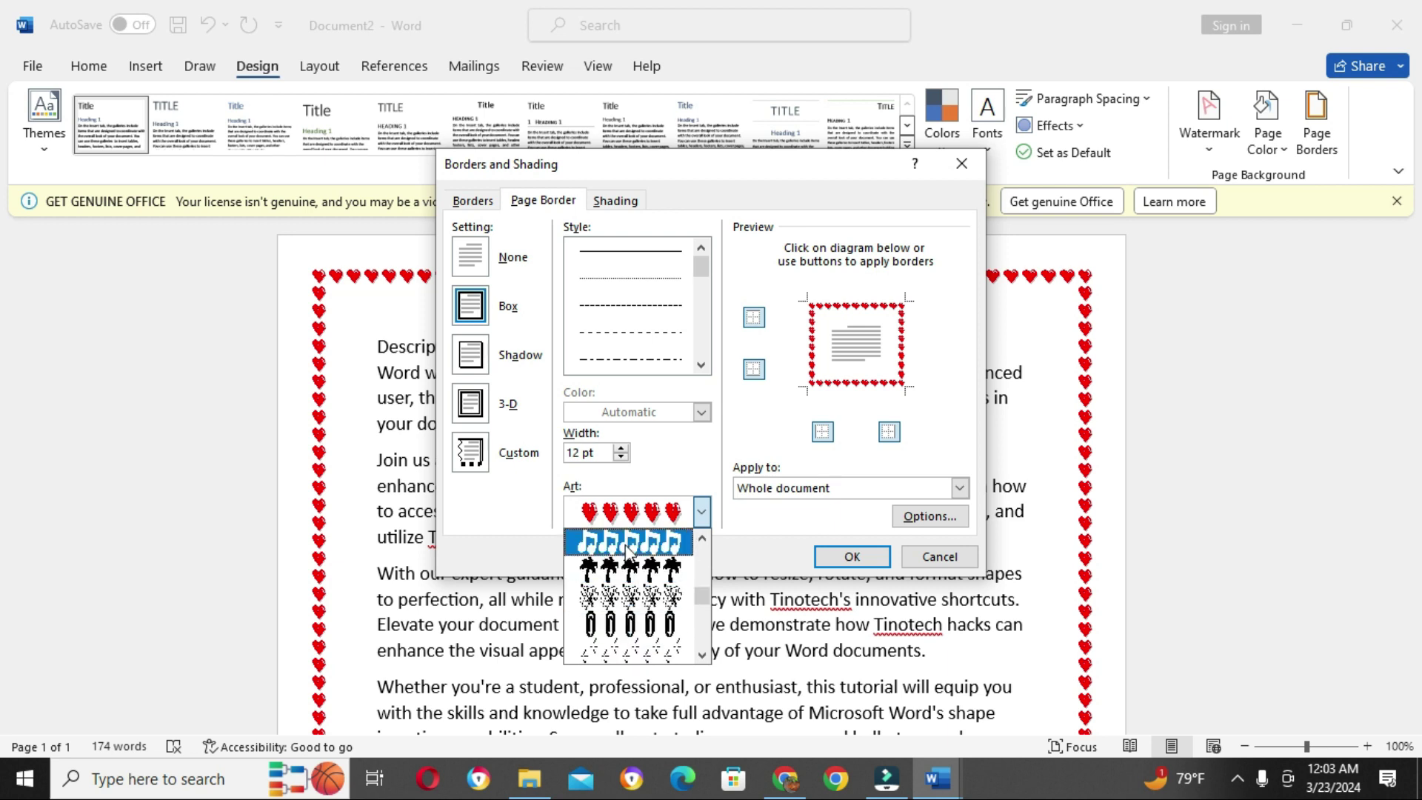
click(628, 541)
click(860, 552)
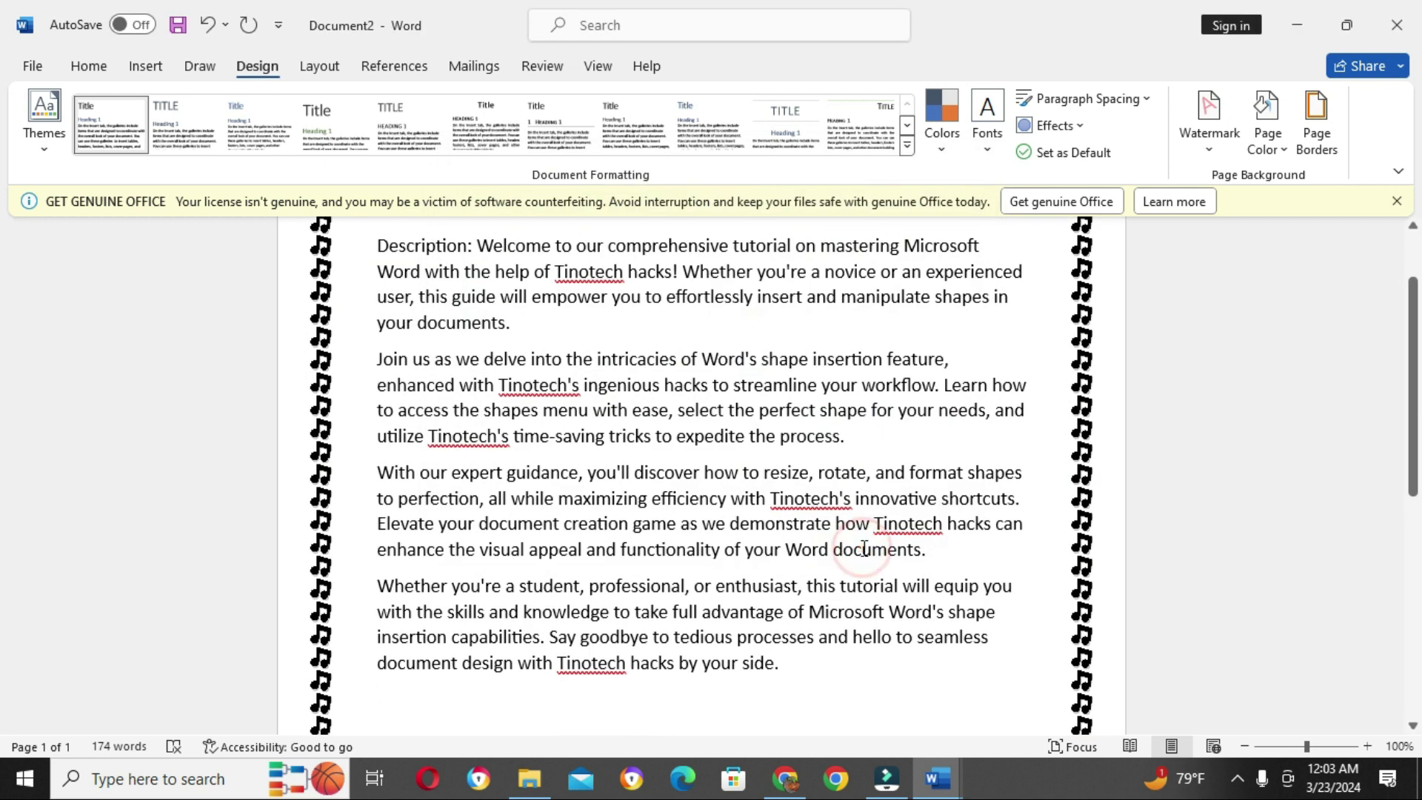
scroll(860, 543, up, 1)
scroll(1315, 241, down, 3)
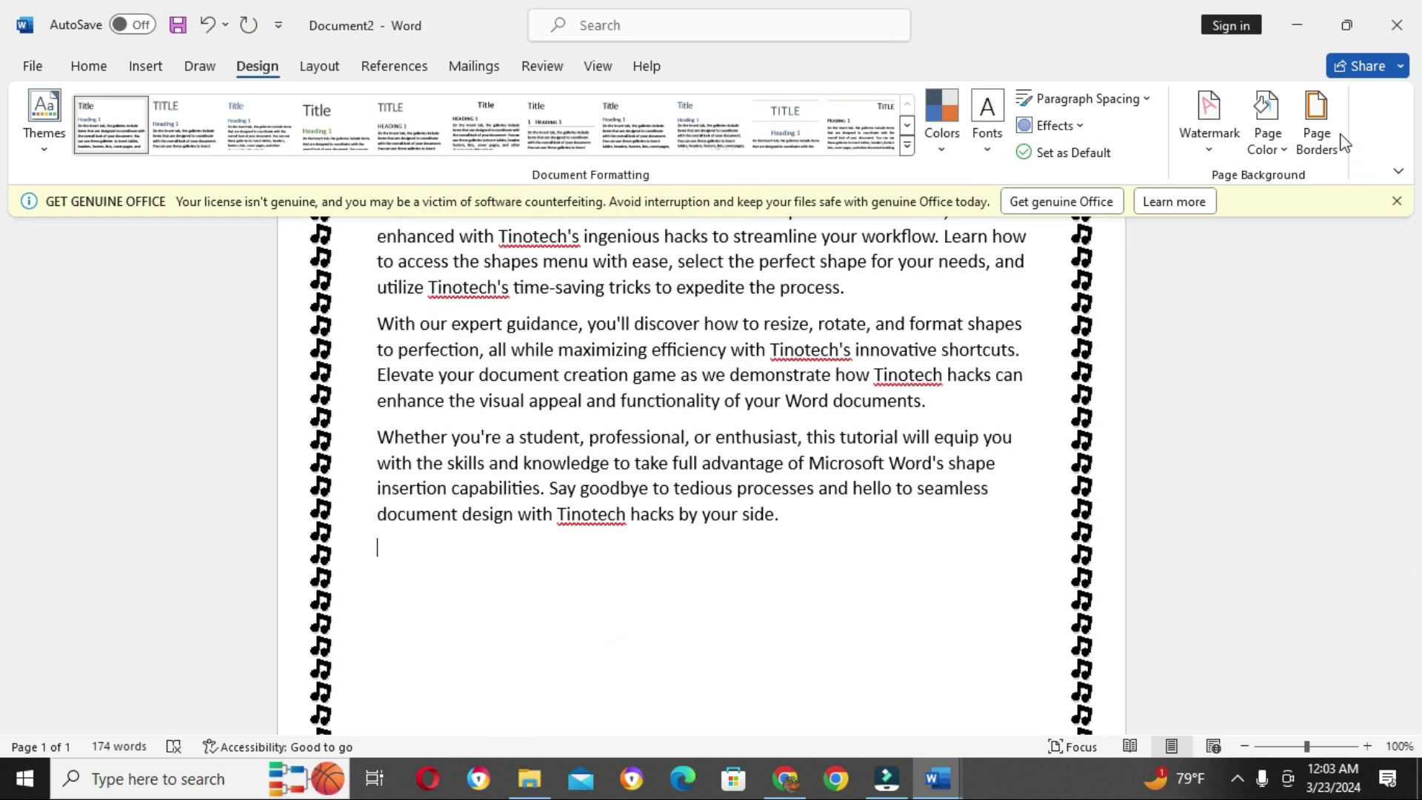
Widen the music-note page border to 25 pt.
click(1320, 131)
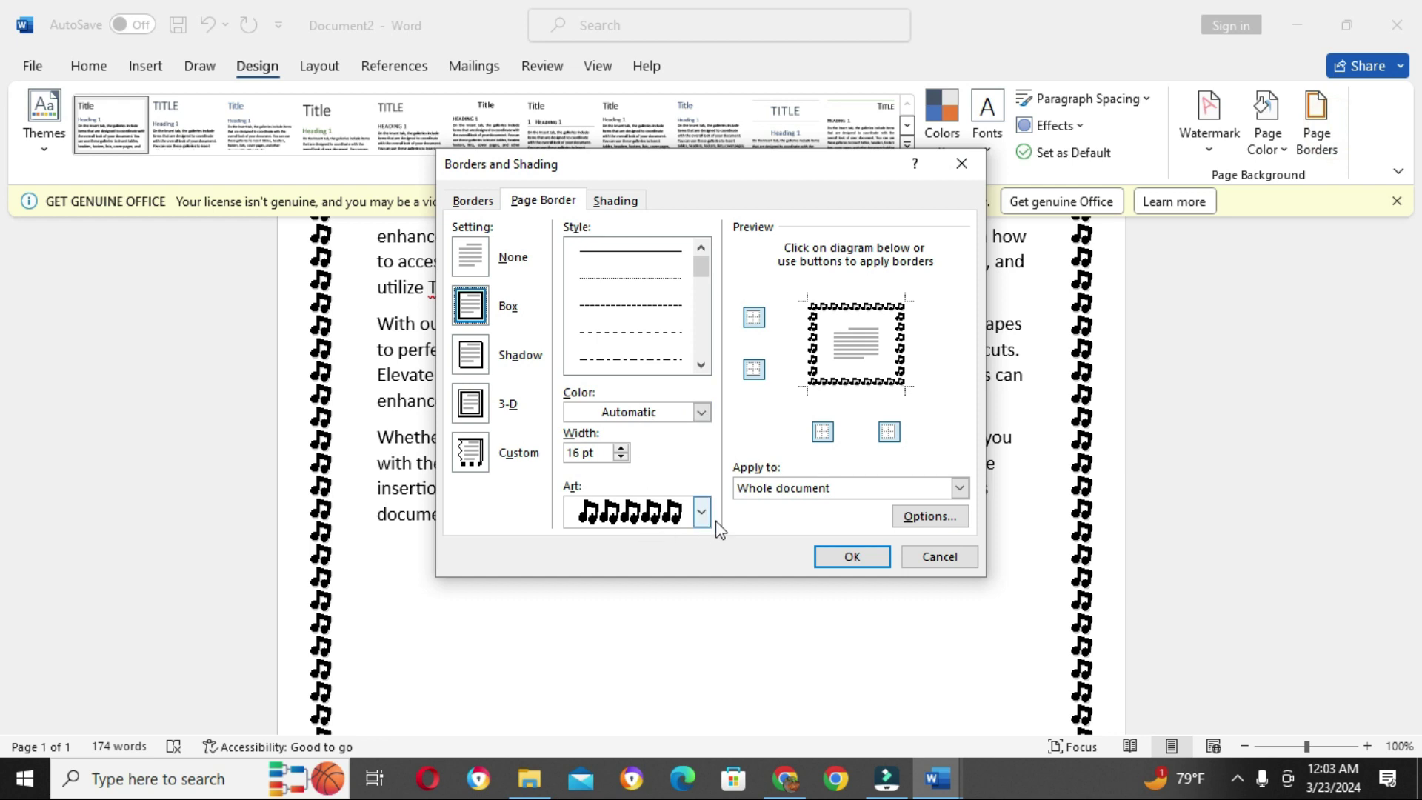
click(702, 511)
scroll(641, 581, down, 5)
scroll(642, 582, down, 5)
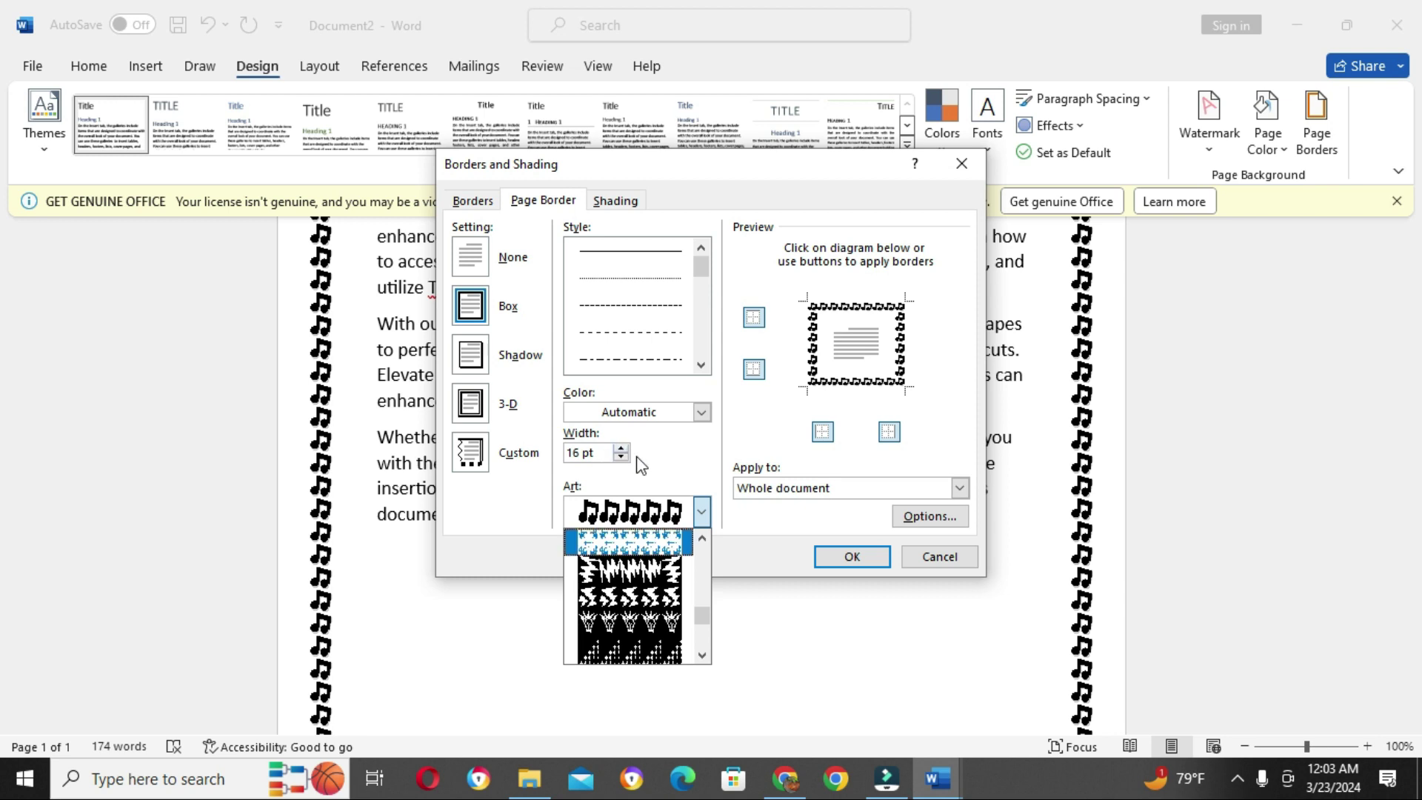
click(621, 449)
click(621, 448)
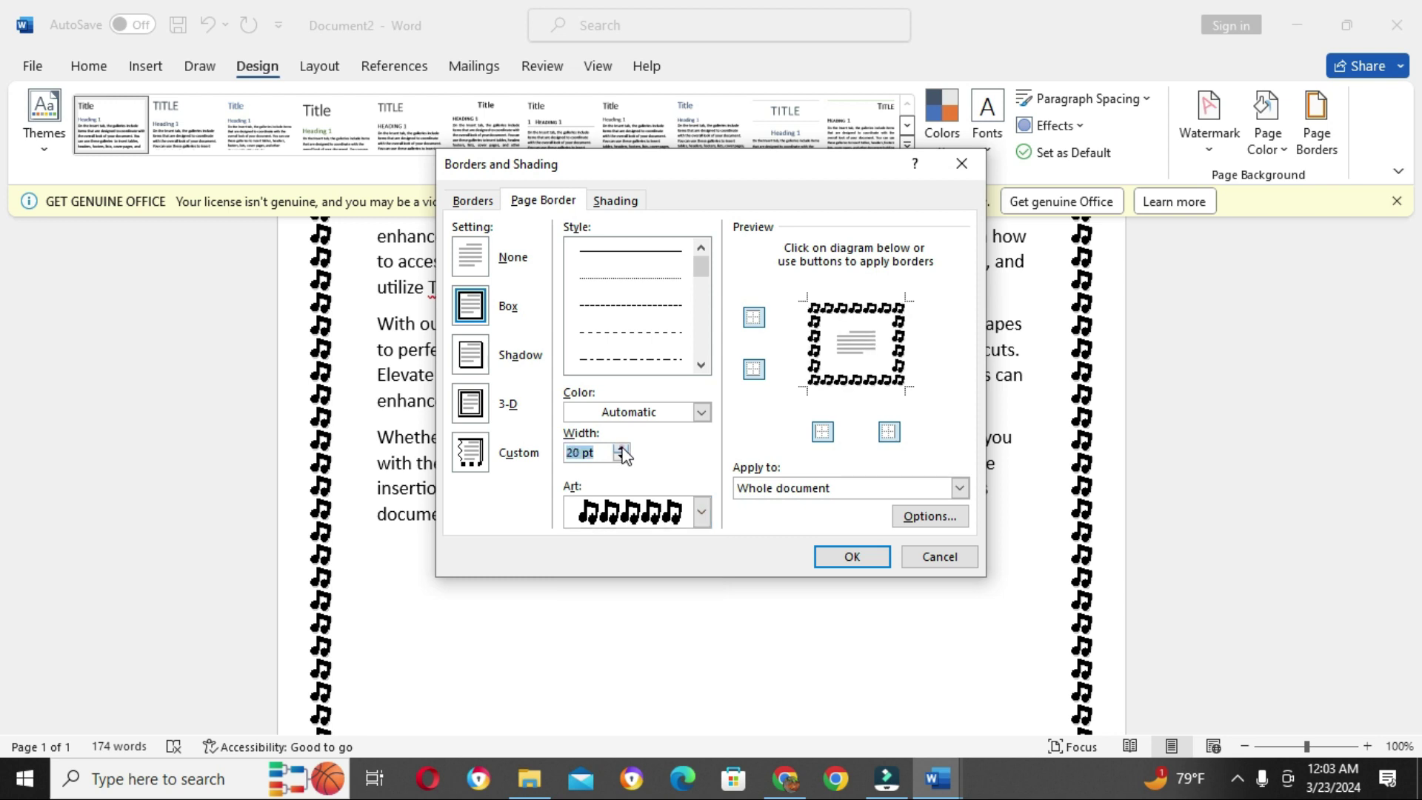
click(621, 448)
click(620, 449)
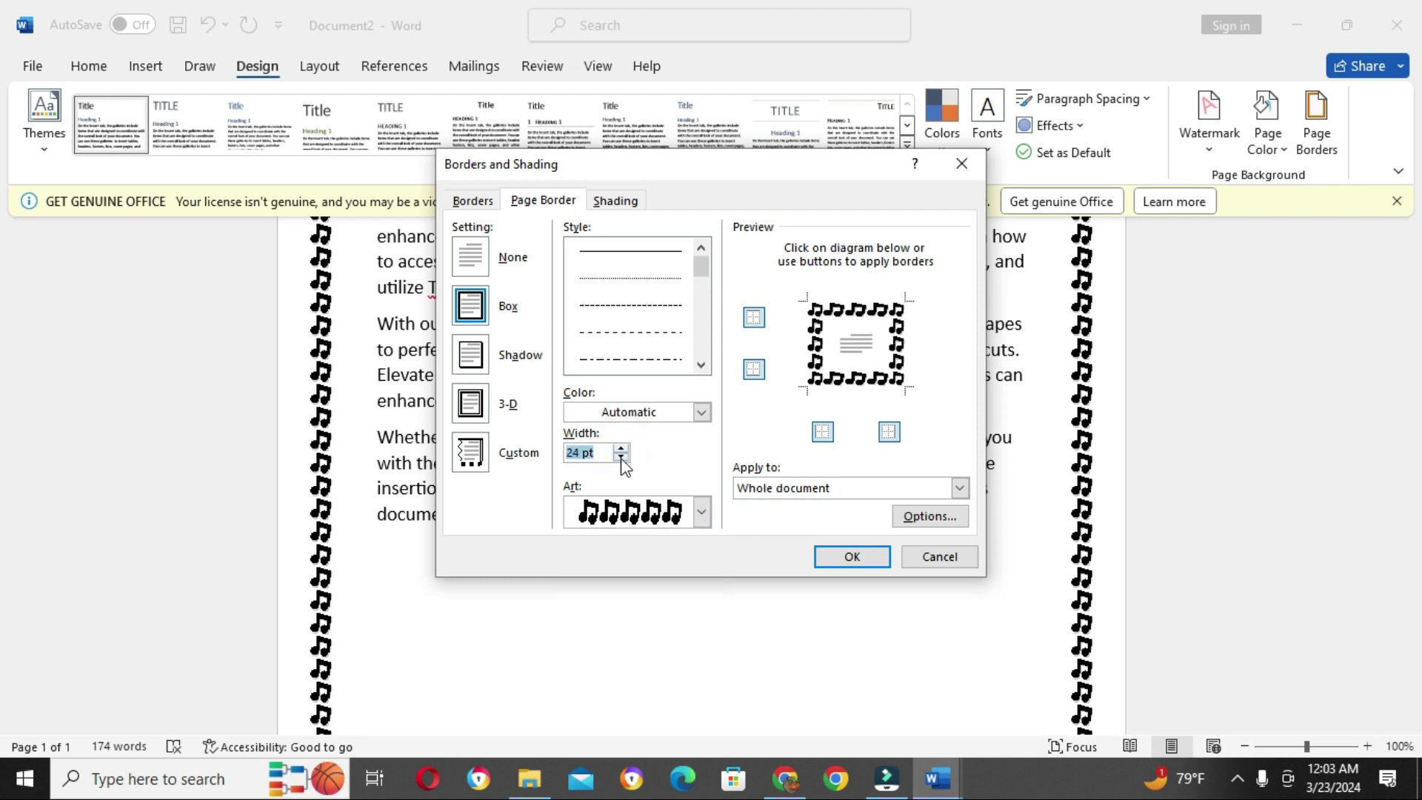
click(620, 458)
click(620, 458)
click(621, 457)
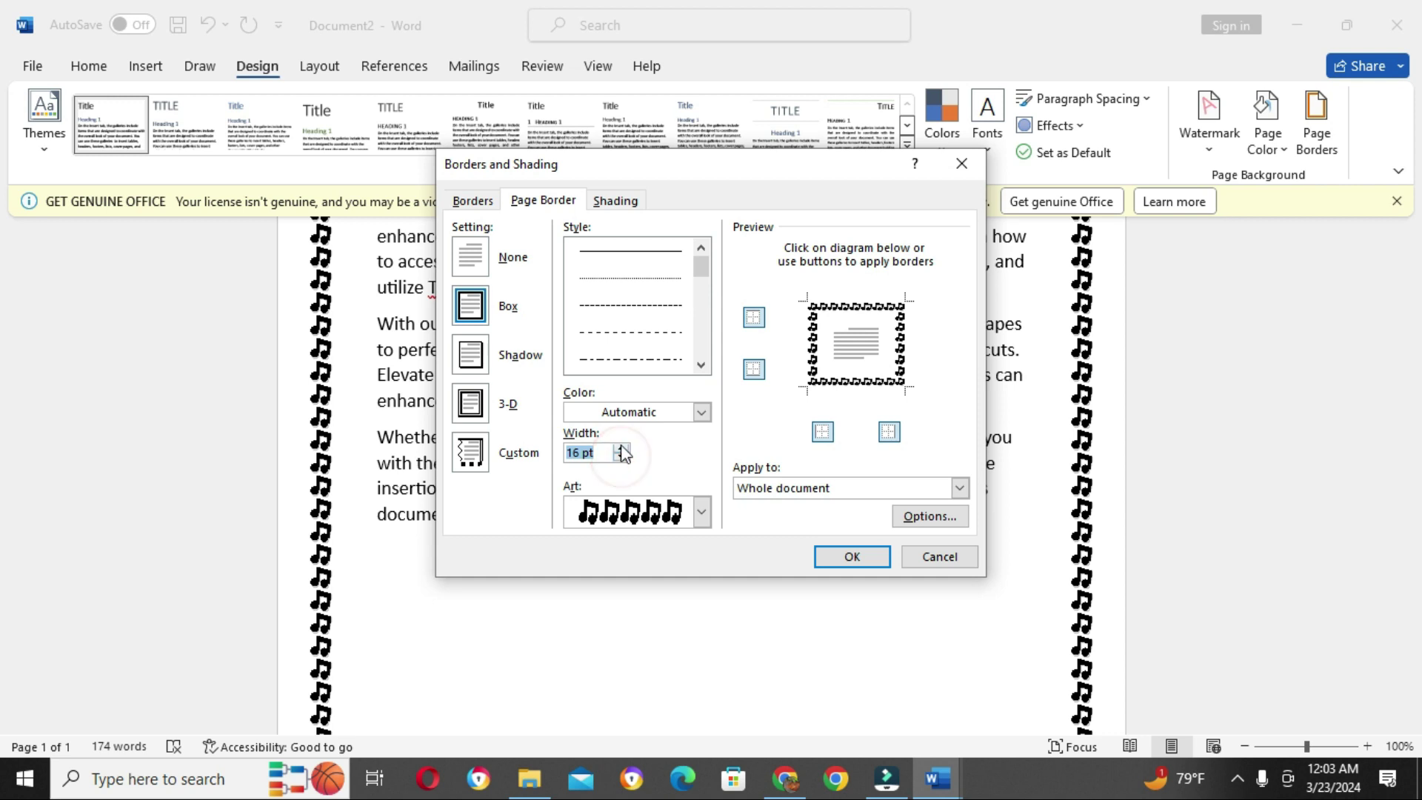
click(622, 449)
click(622, 449)
click(622, 449)
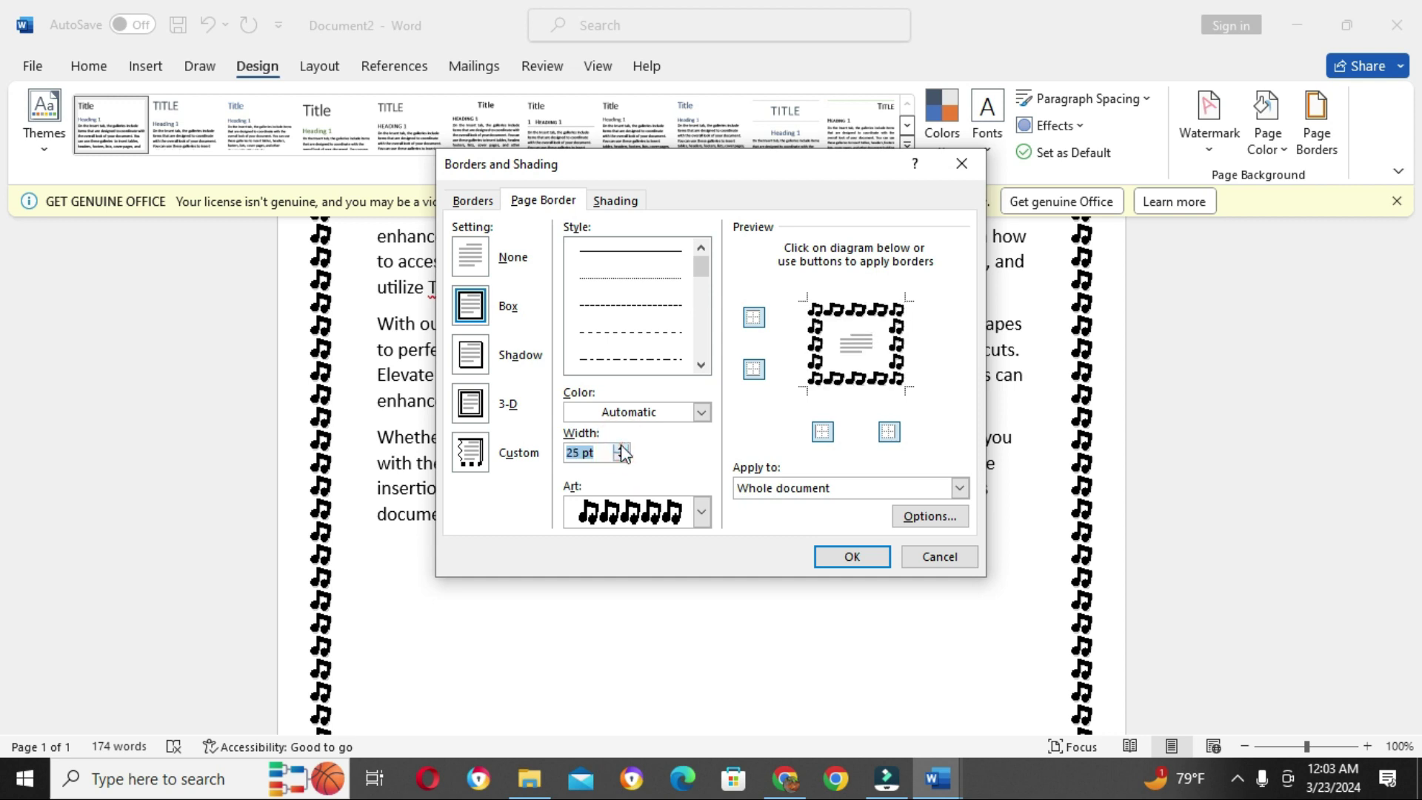
click(622, 449)
click(851, 557)
scroll(900, 559, up, 3)
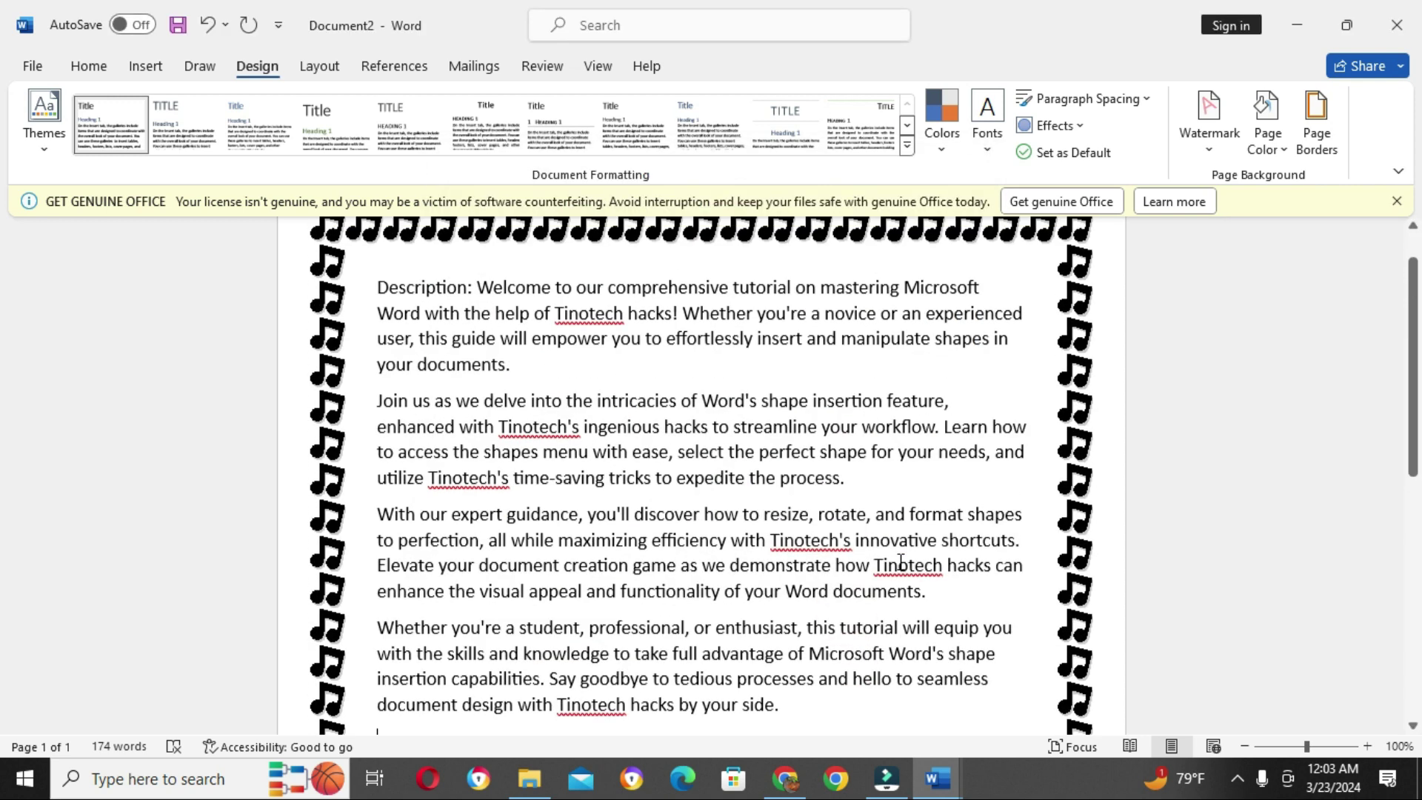
scroll(901, 559, down, 10)
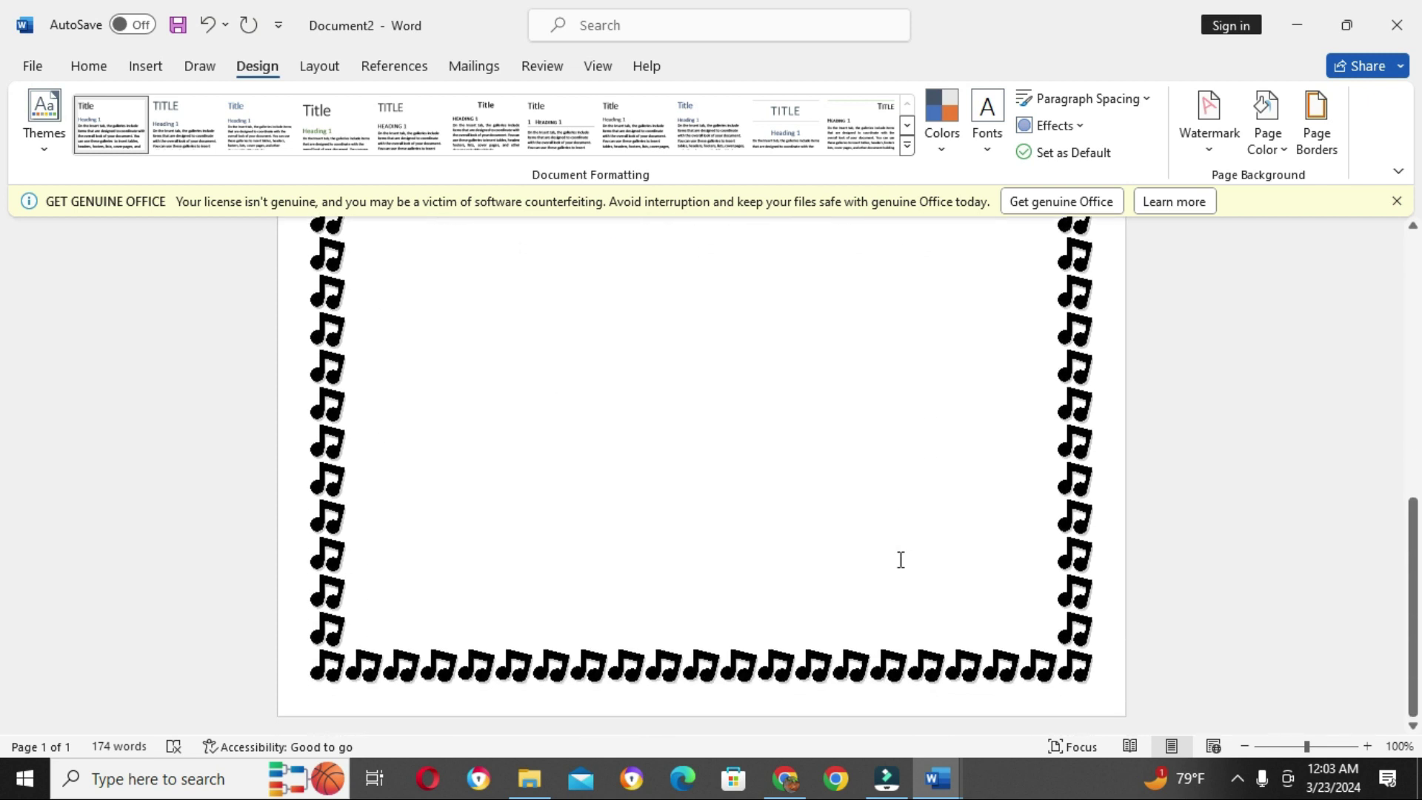
scroll(901, 559, up, 10)
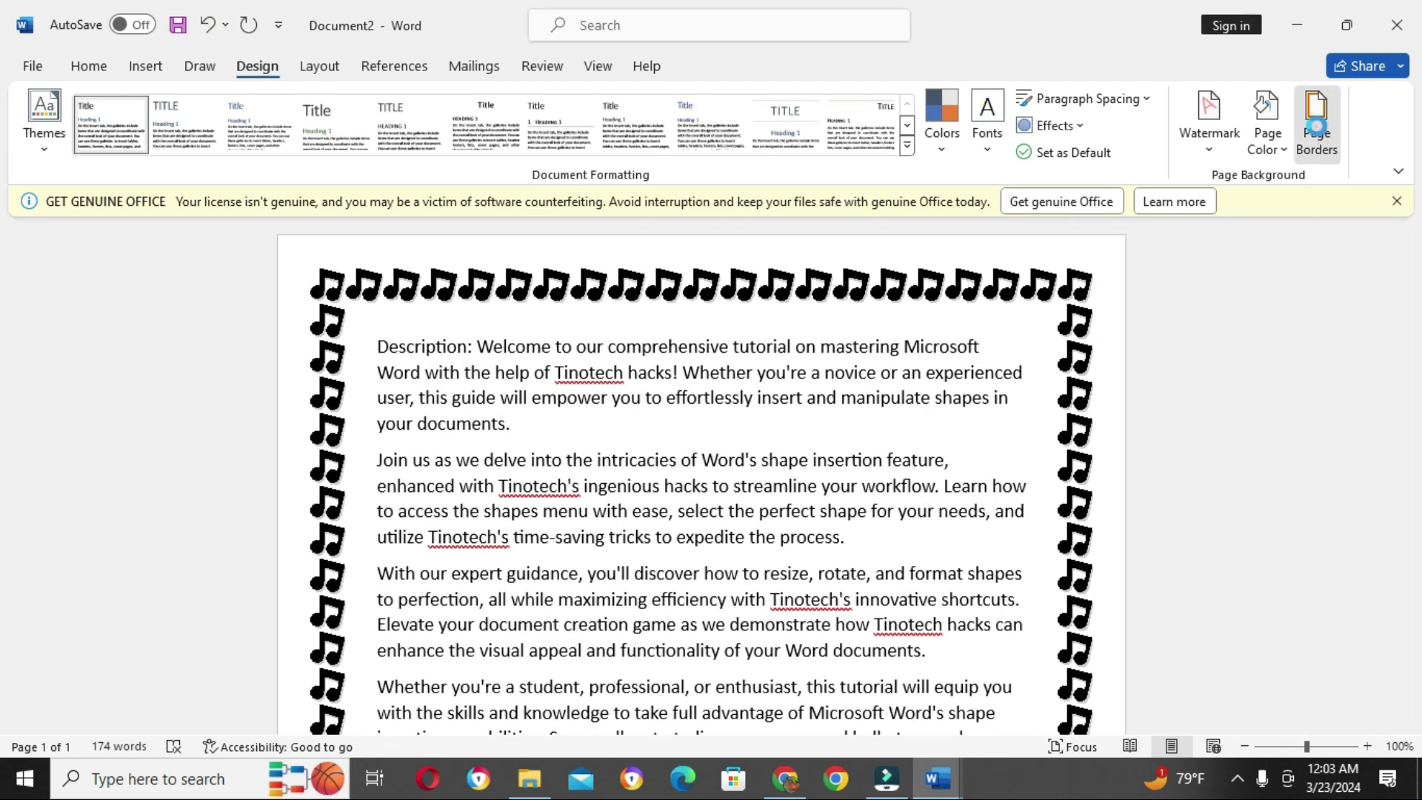
Shrink the music-note border width down to 8 pt.
click(1316, 119)
click(621, 458)
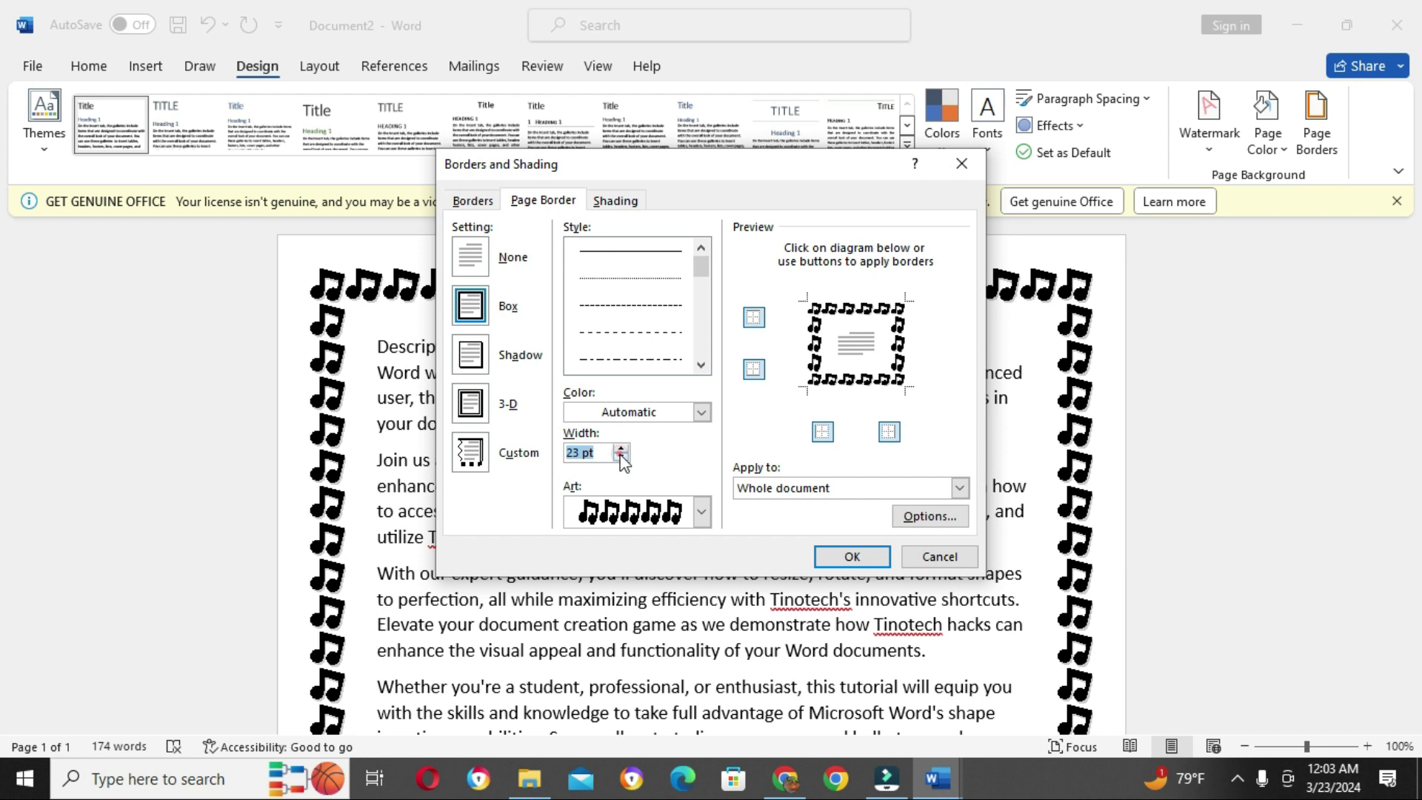
click(621, 458)
click(621, 458)
click(621, 457)
click(621, 457)
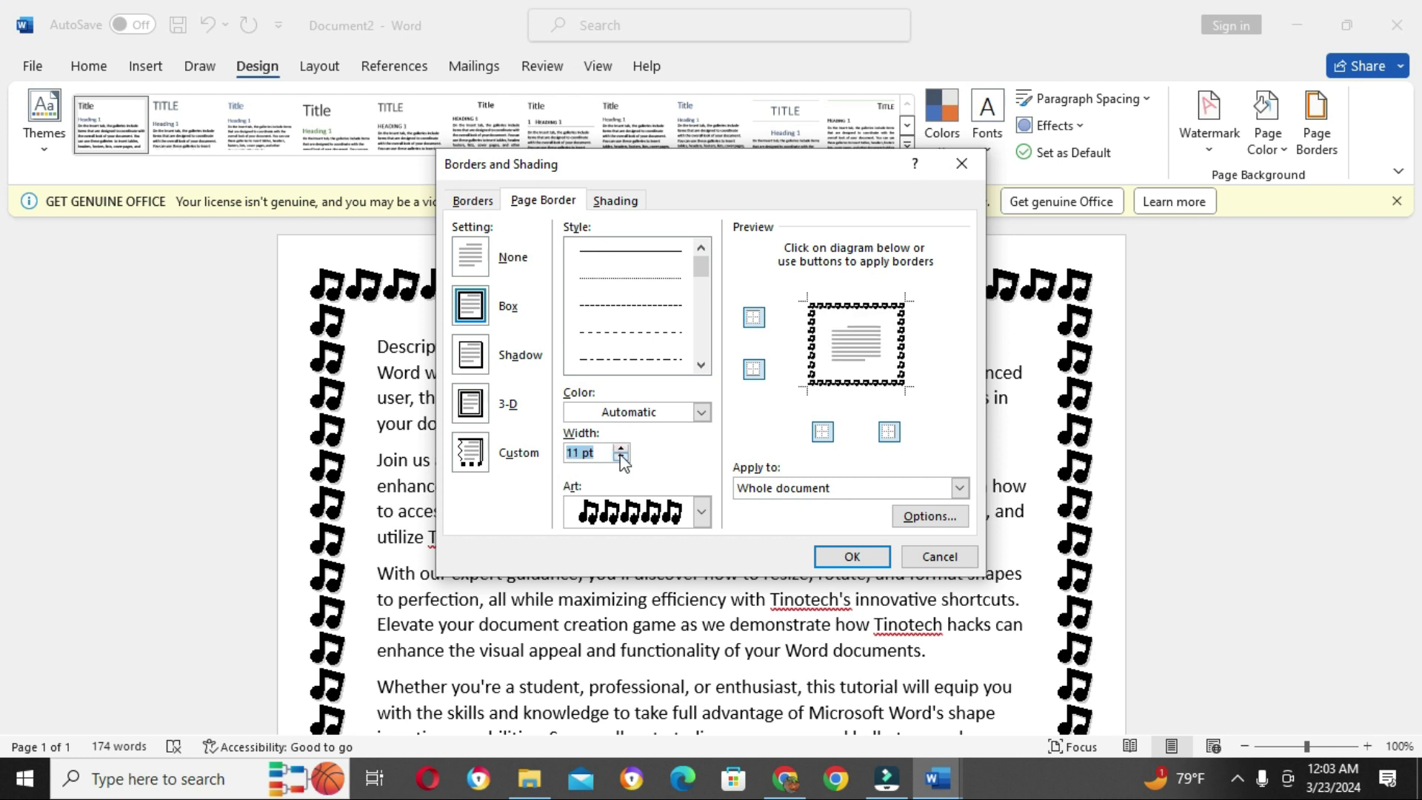
click(621, 457)
click(621, 458)
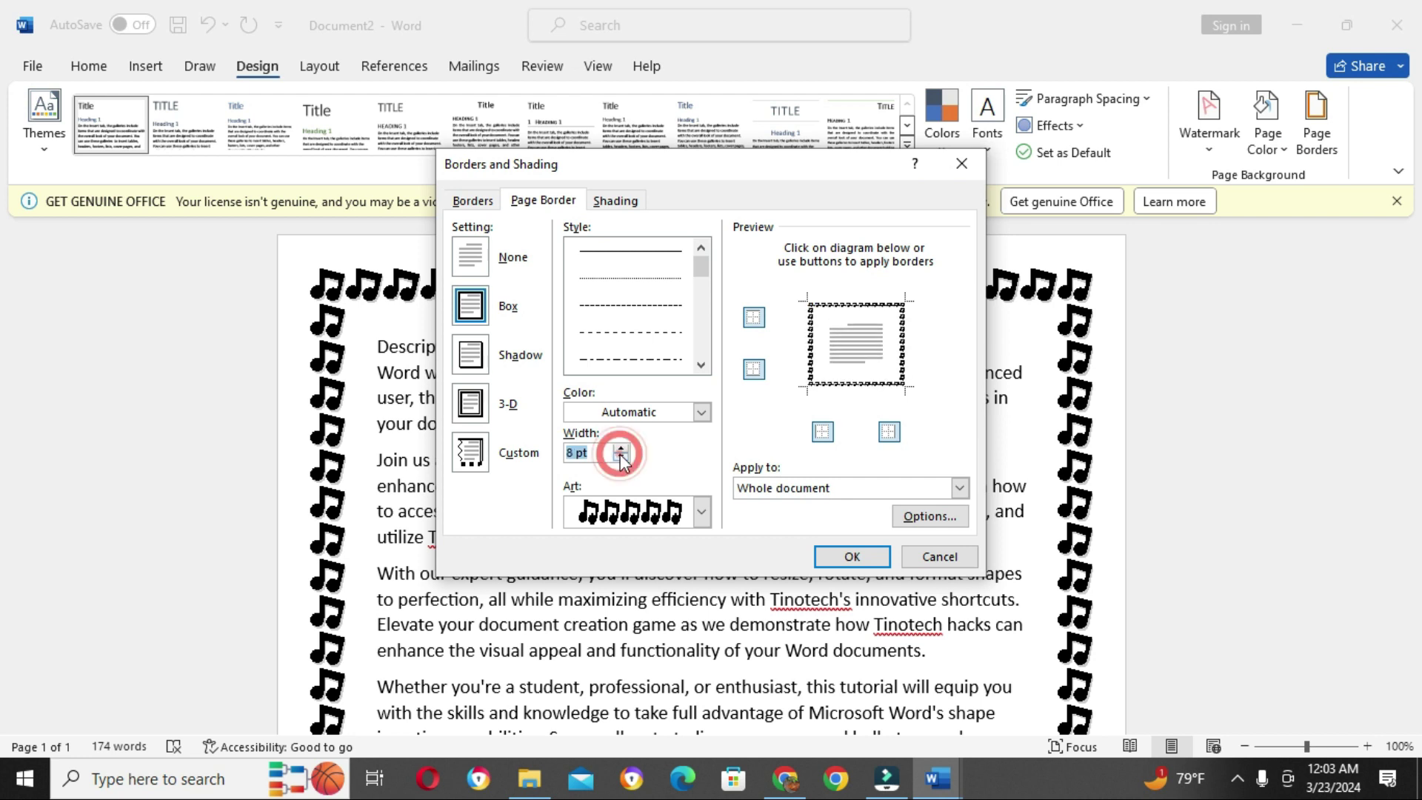
click(850, 557)
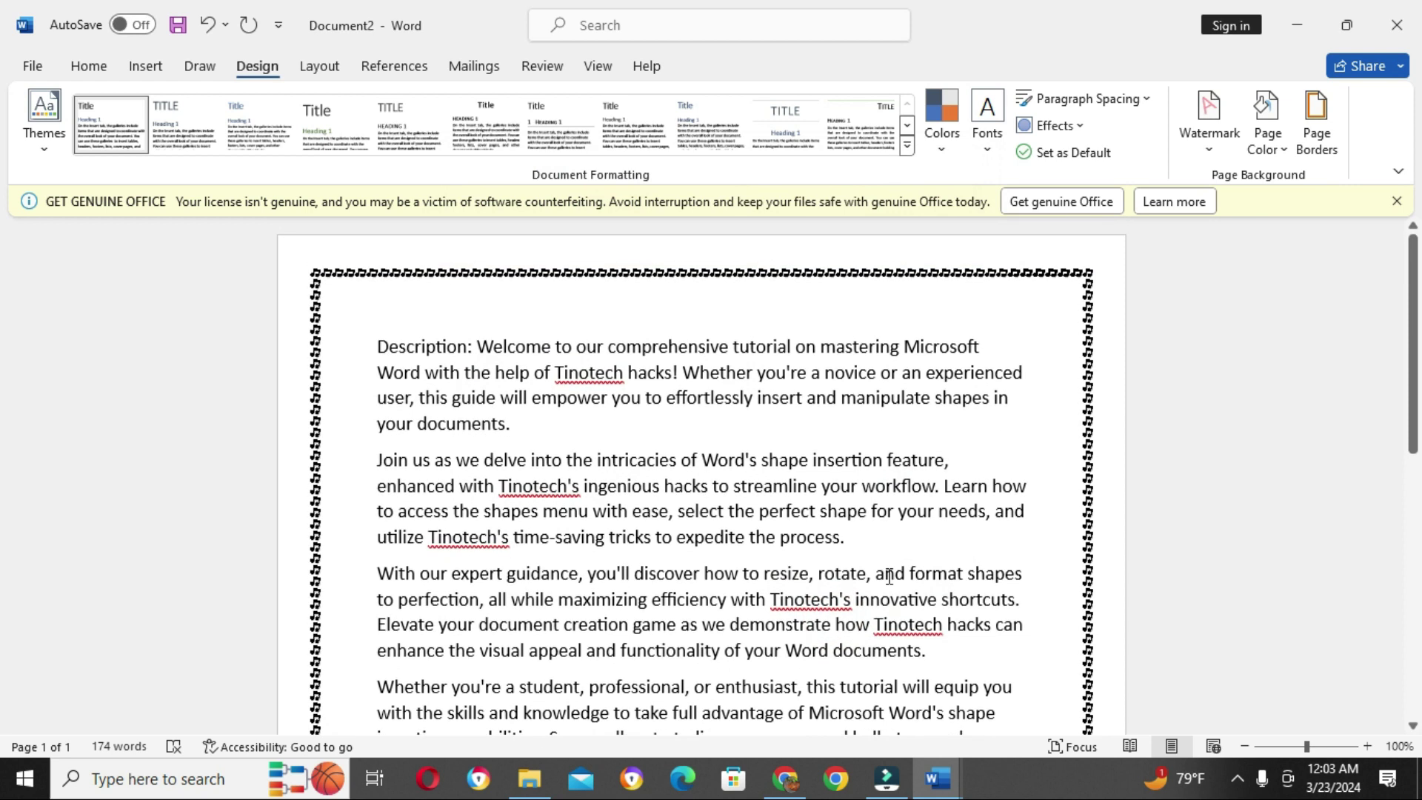
scroll(889, 576, down, 7)
scroll(911, 543, up, 3)
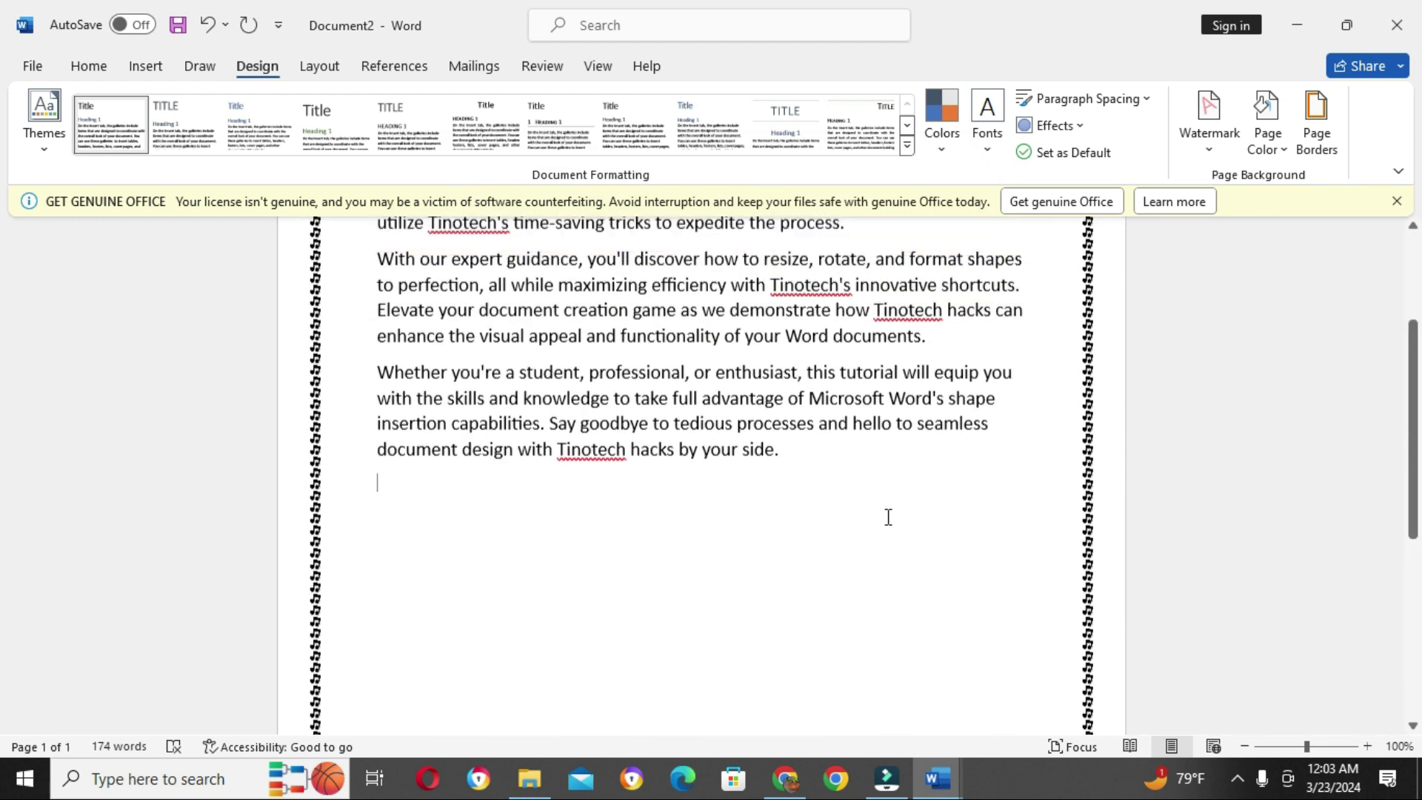
Choose the red hearts border art in place of the music notes.
scroll(888, 517, up, 3)
click(1316, 122)
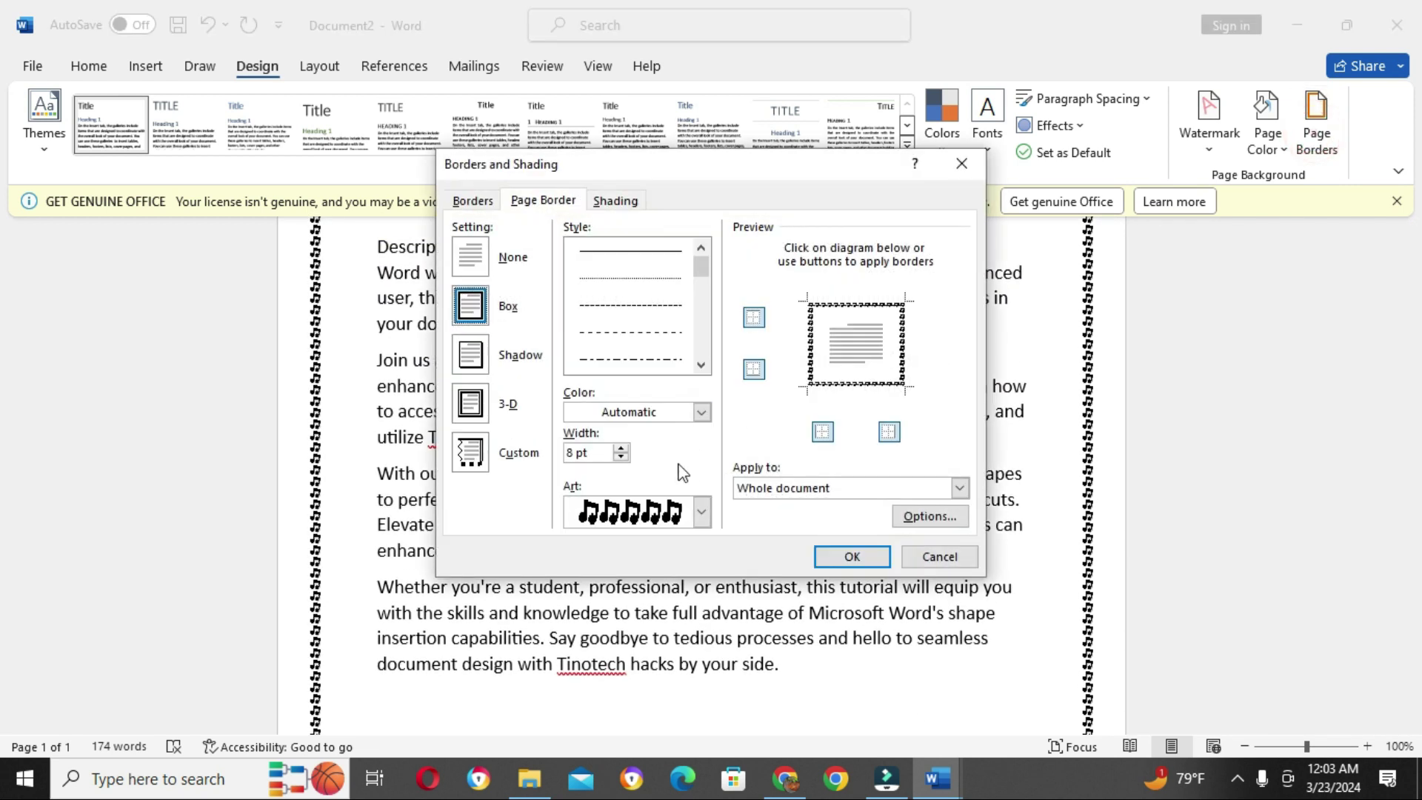
click(701, 511)
scroll(652, 607, up, 5)
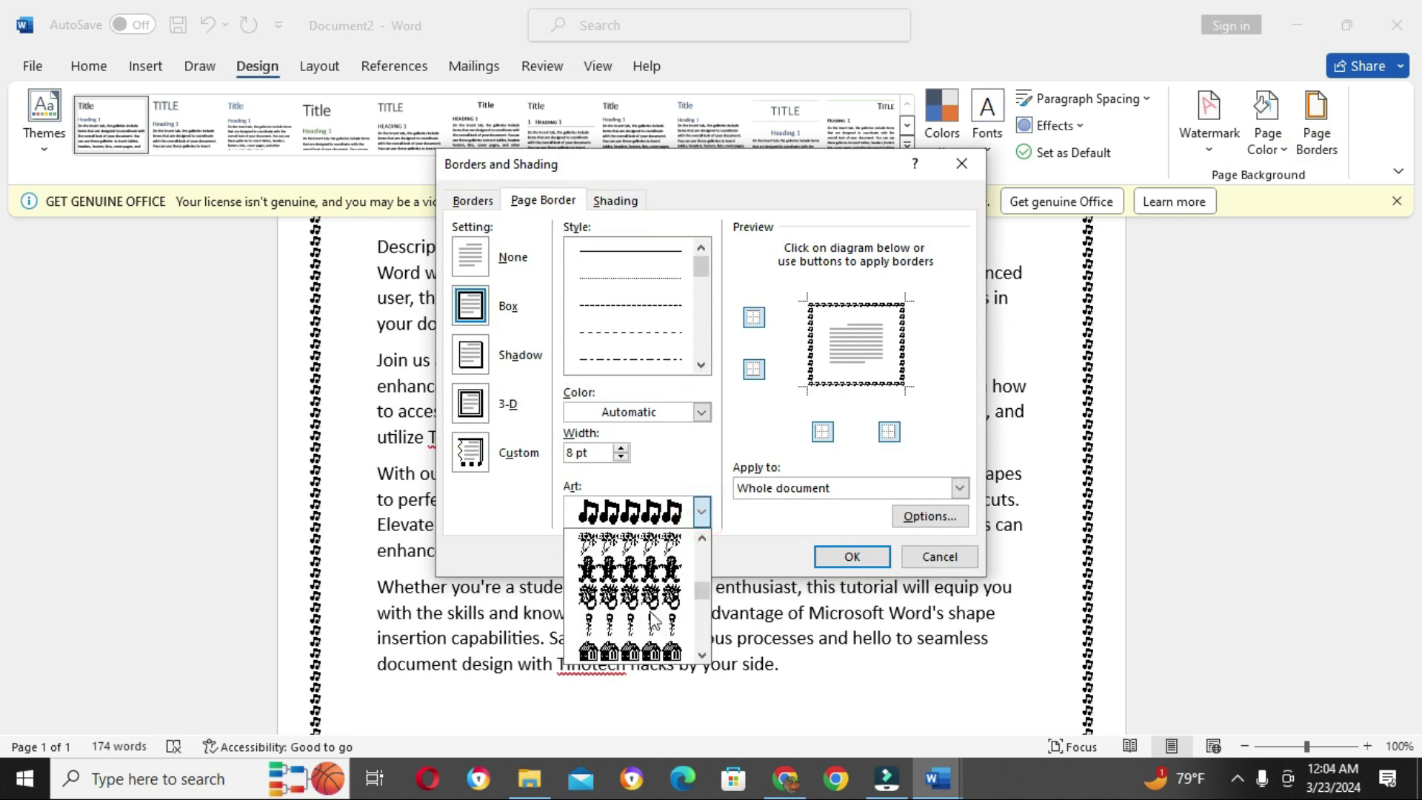
scroll(652, 608, up, 10)
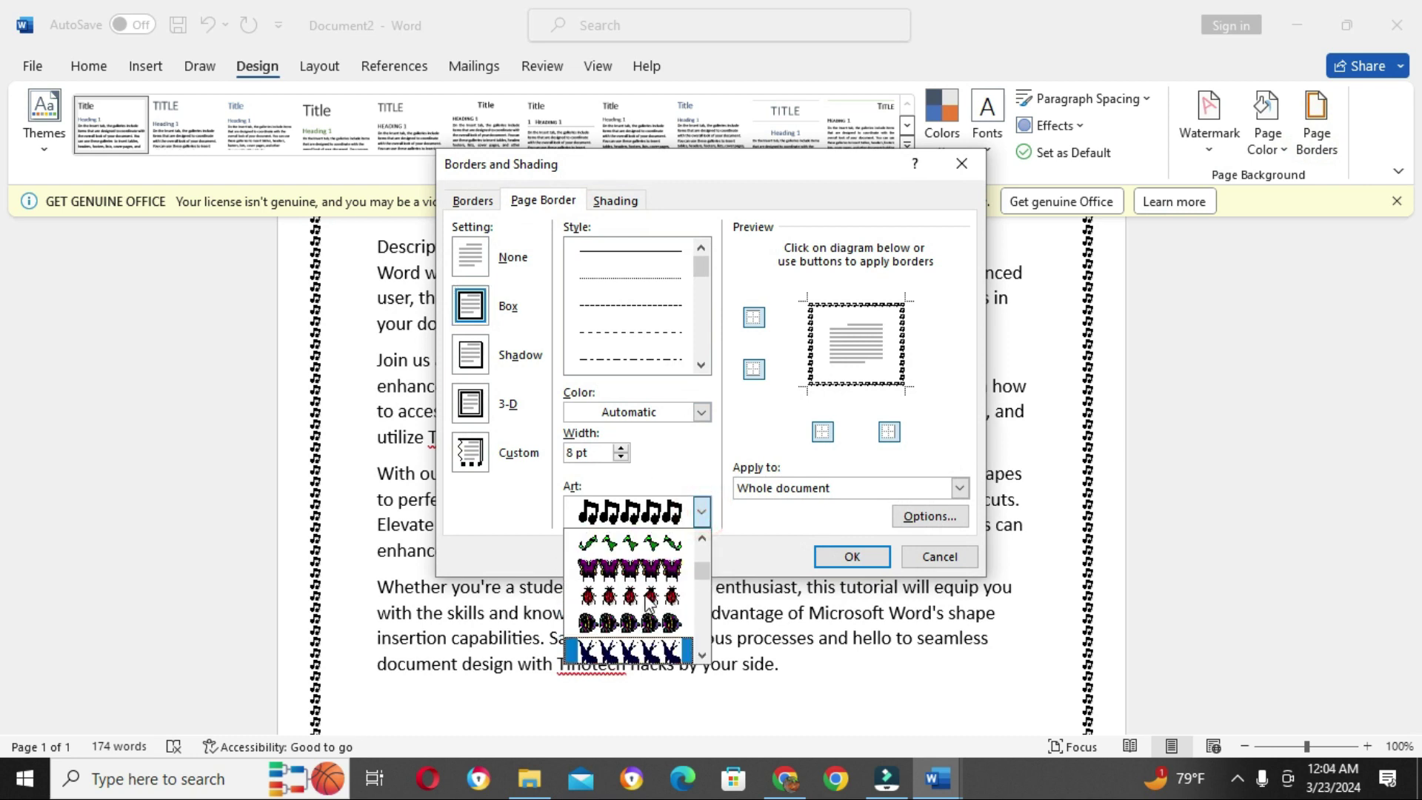
scroll(646, 598, up, 8)
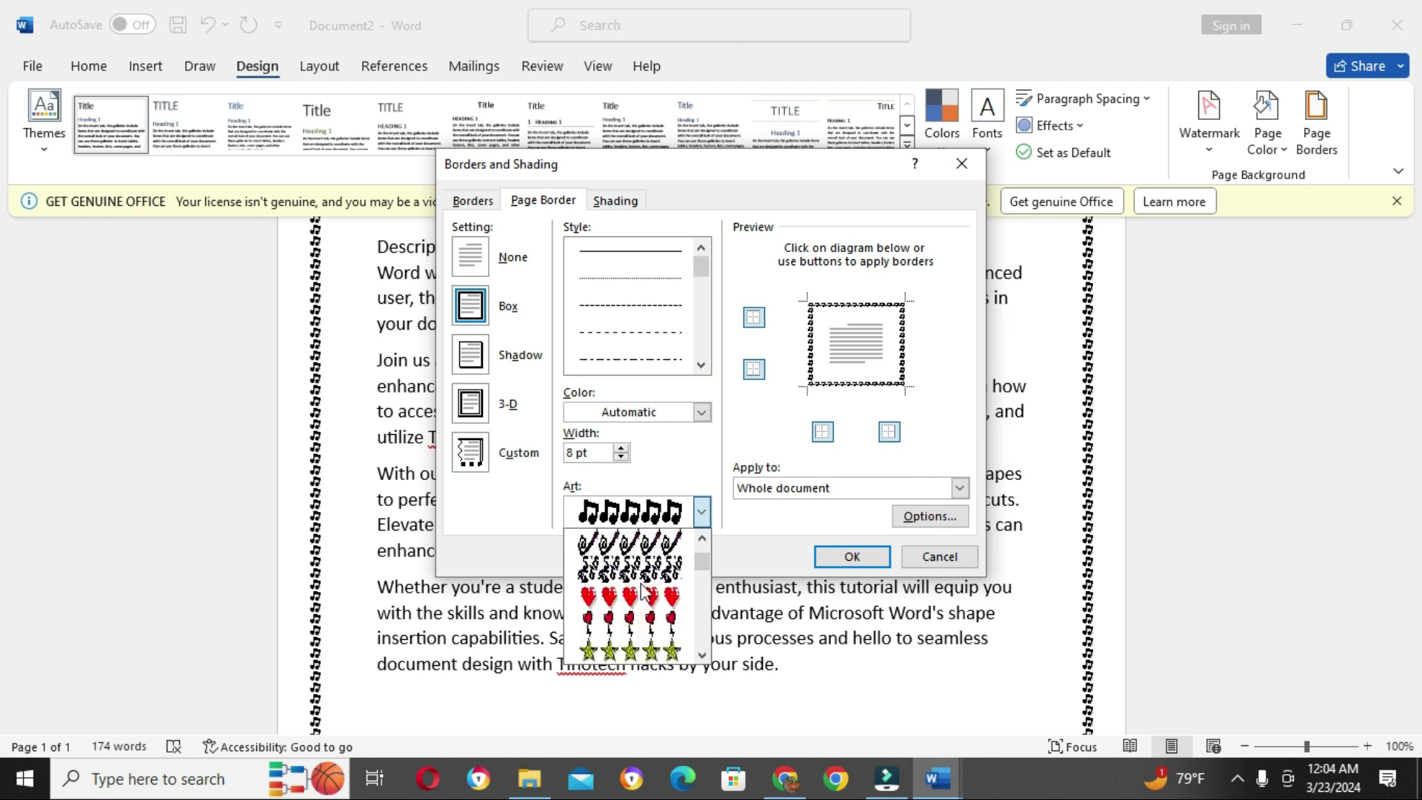
scroll(642, 591, up, 3)
click(640, 585)
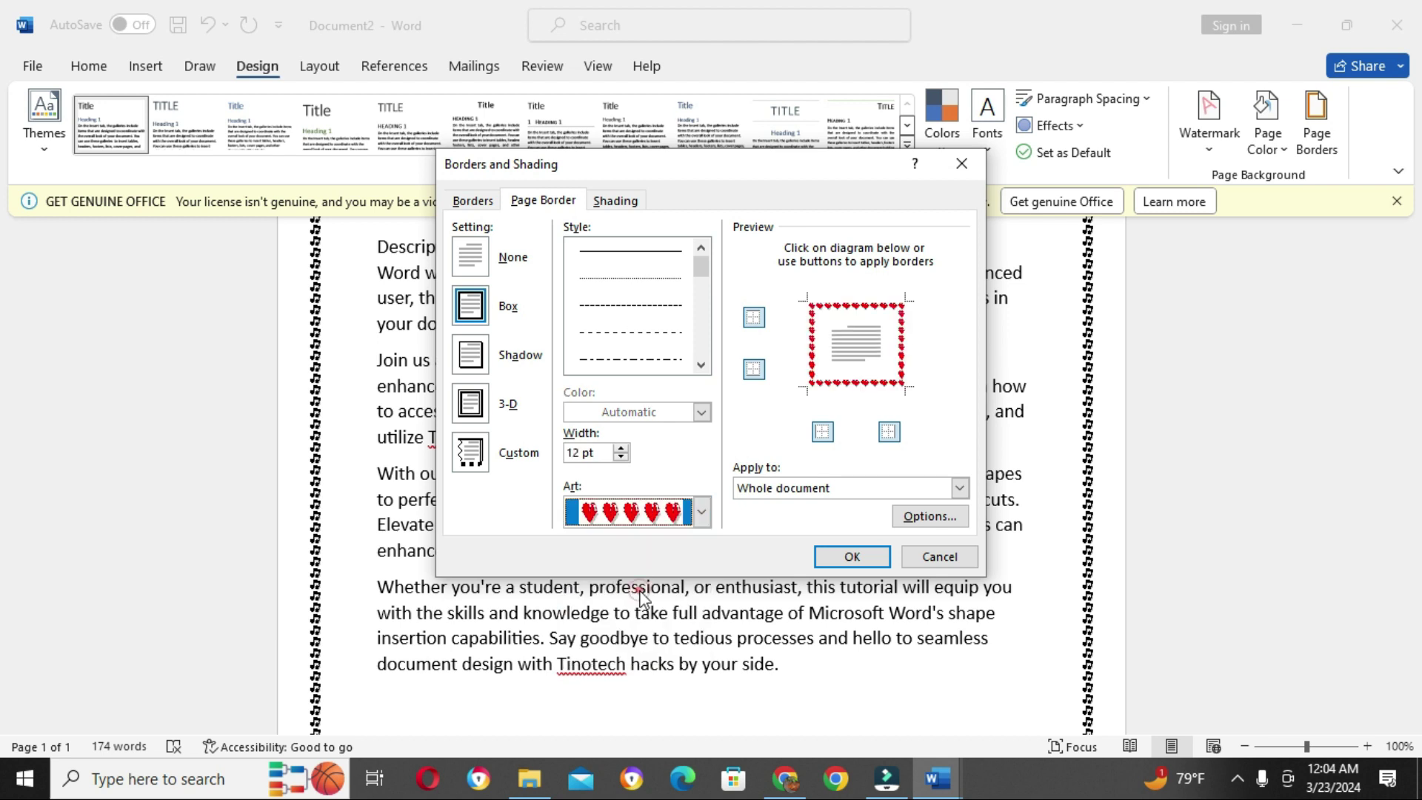
Set the heart border width to 26 pt and apply it.
click(622, 448)
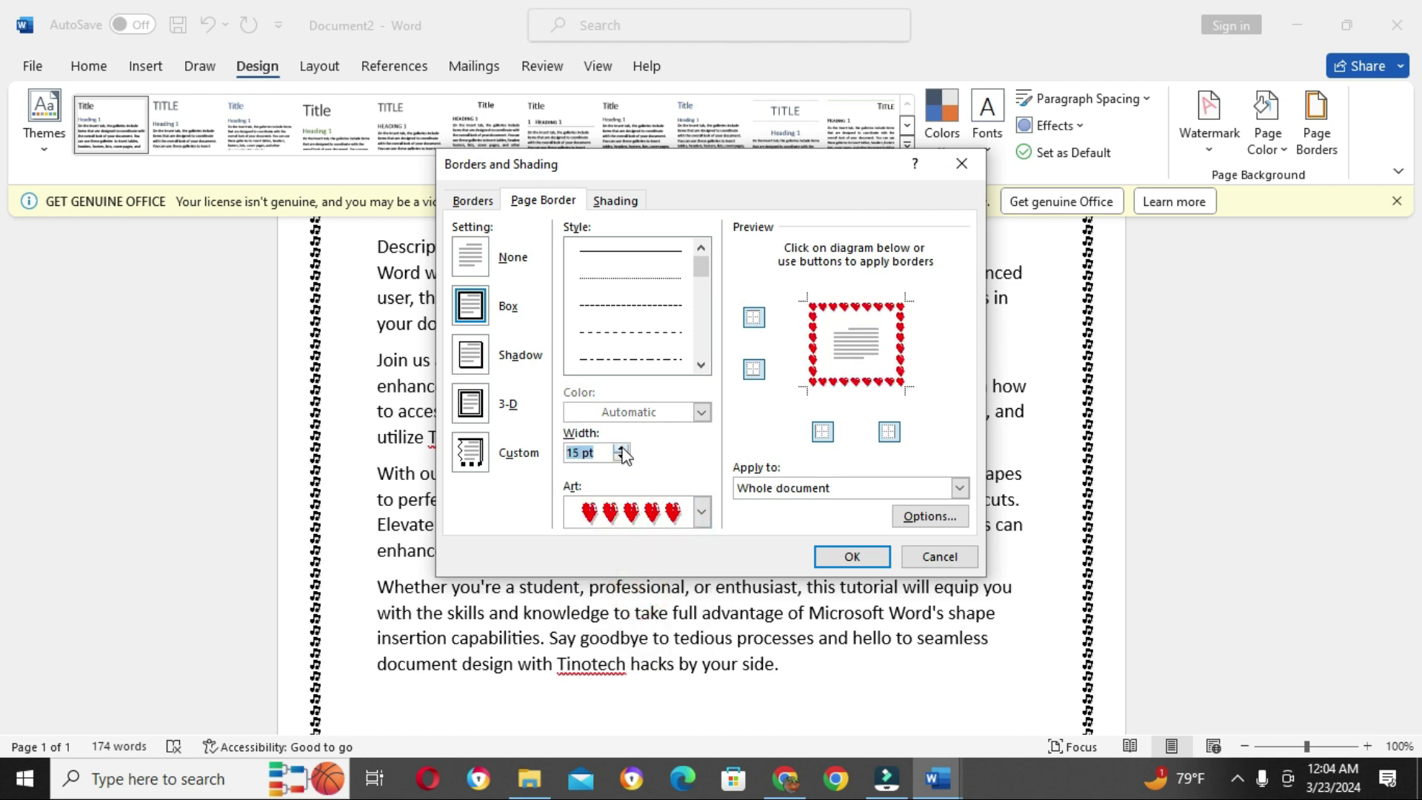
click(622, 448)
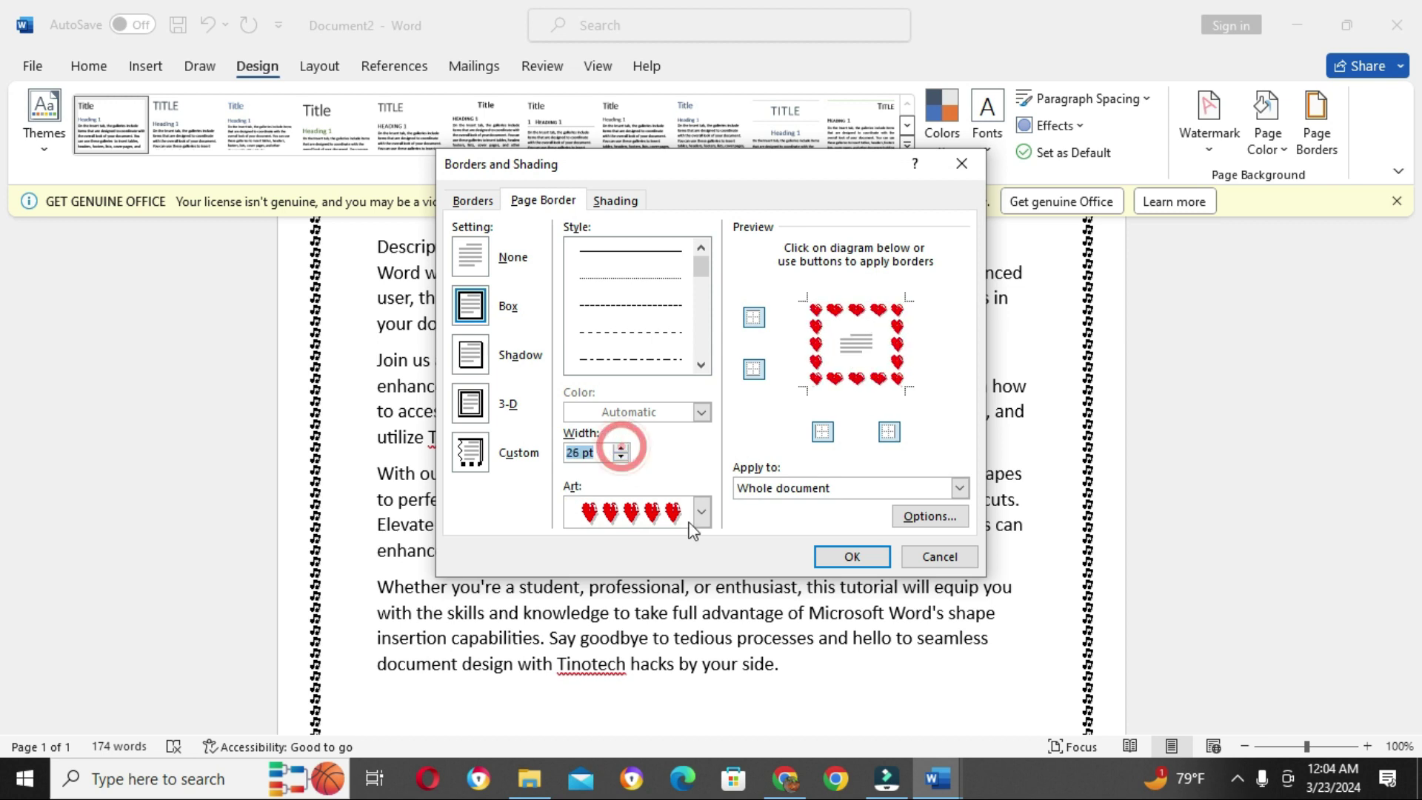
click(853, 557)
scroll(947, 602, up, 2)
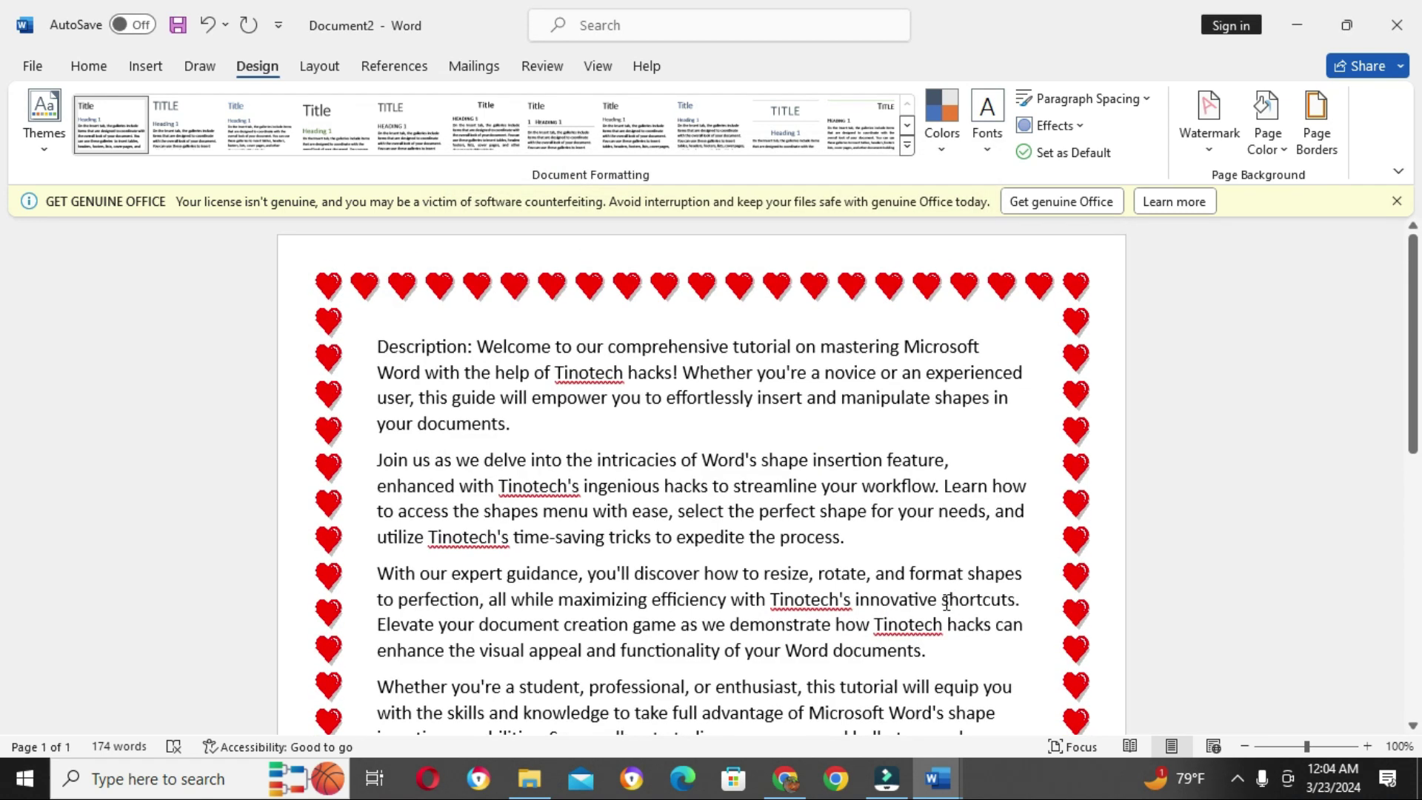
scroll(947, 602, down, 4)
scroll(947, 603, down, 3)
scroll(940, 593, up, 6)
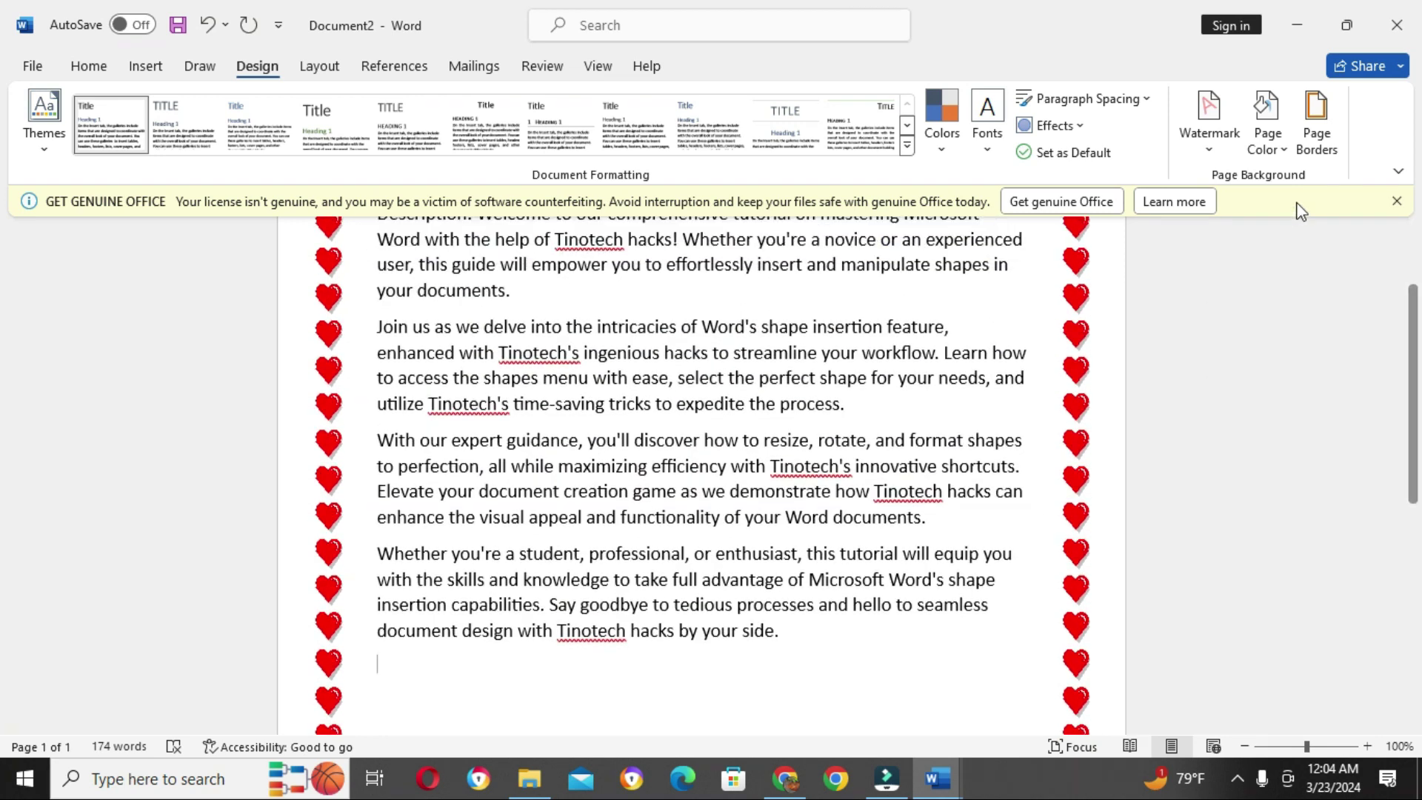
Narrow the red heart page border from 26 pt to 8 pt.
click(1301, 128)
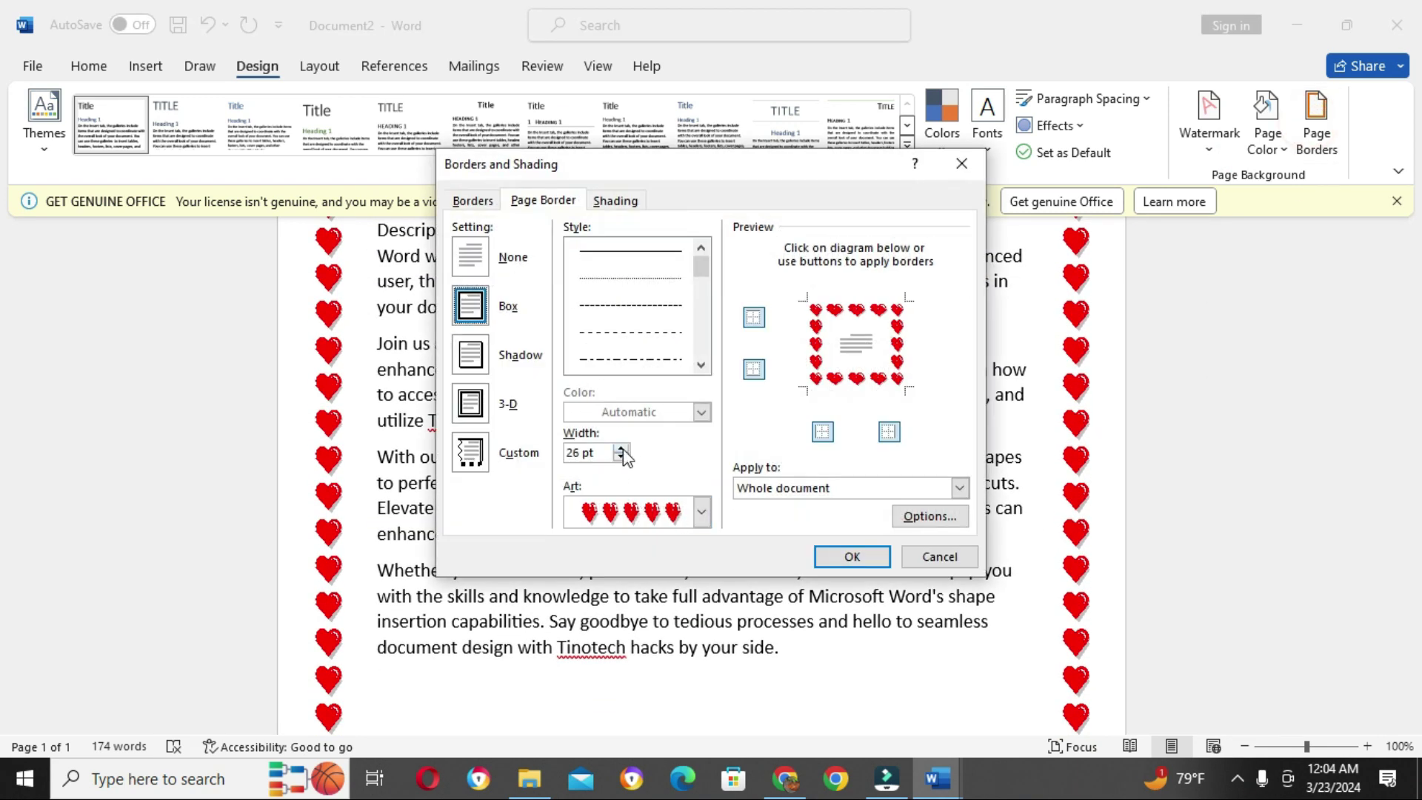
click(621, 457)
click(621, 457)
click(622, 457)
click(621, 457)
click(621, 457)
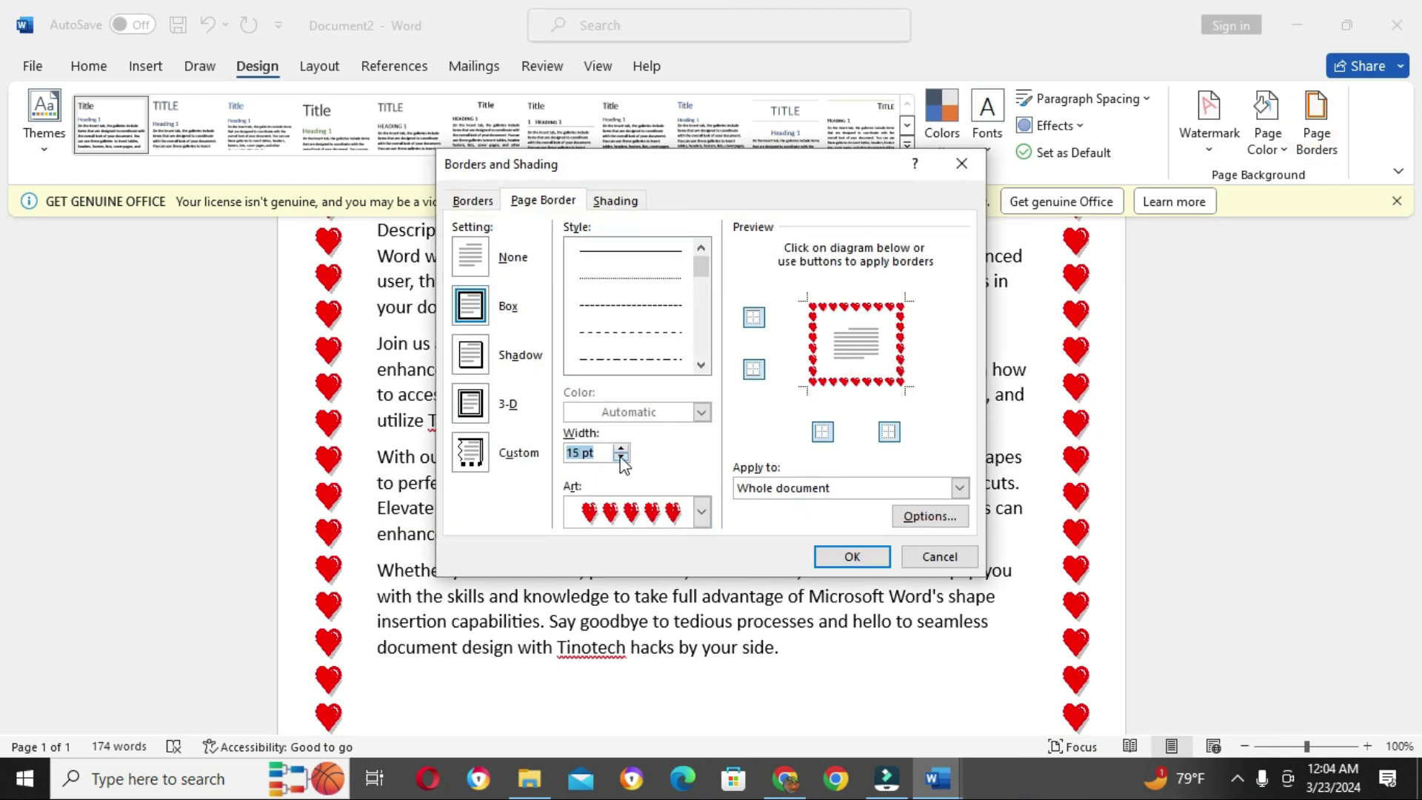
click(622, 457)
click(621, 457)
click(622, 457)
click(622, 457)
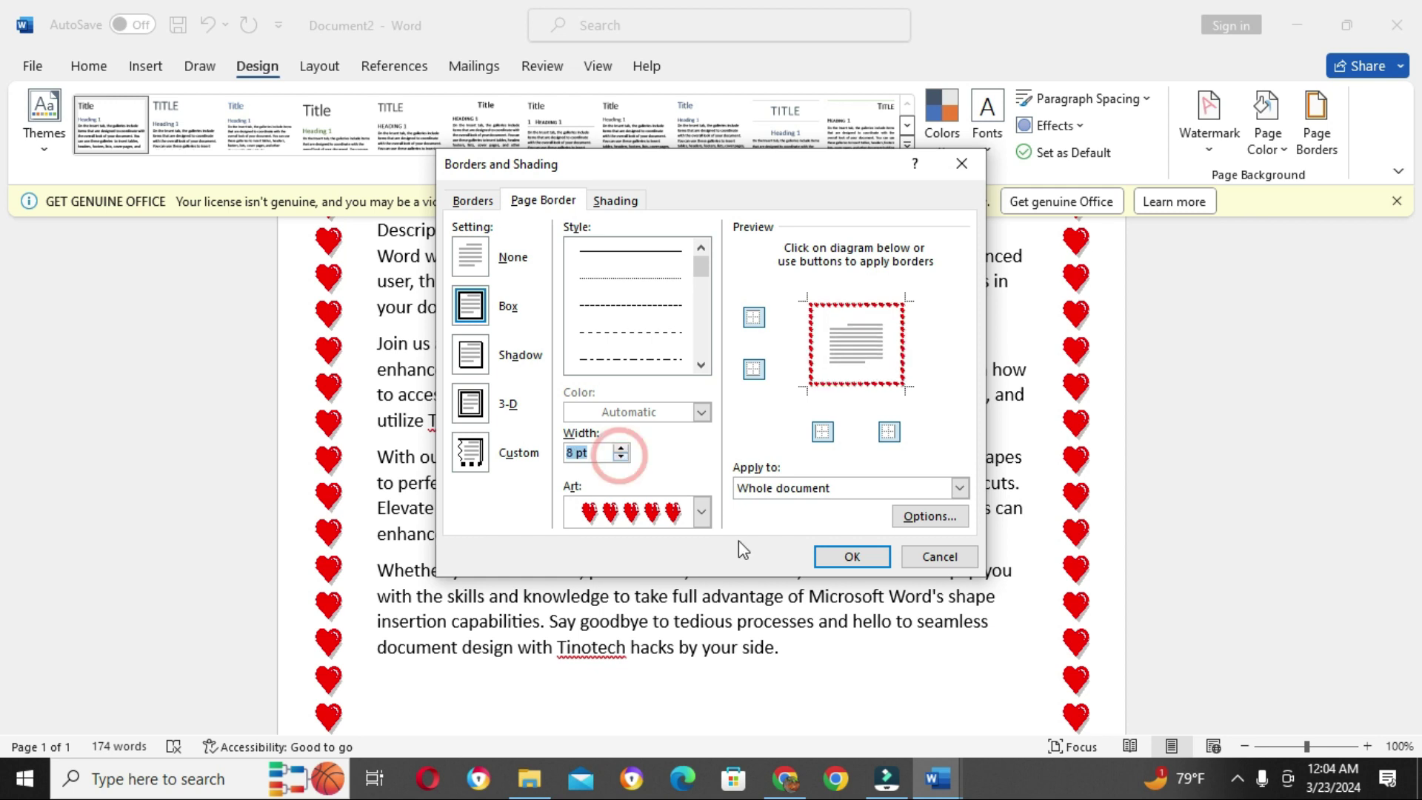
click(851, 556)
scroll(984, 605, up, 2)
scroll(984, 605, up, 1)
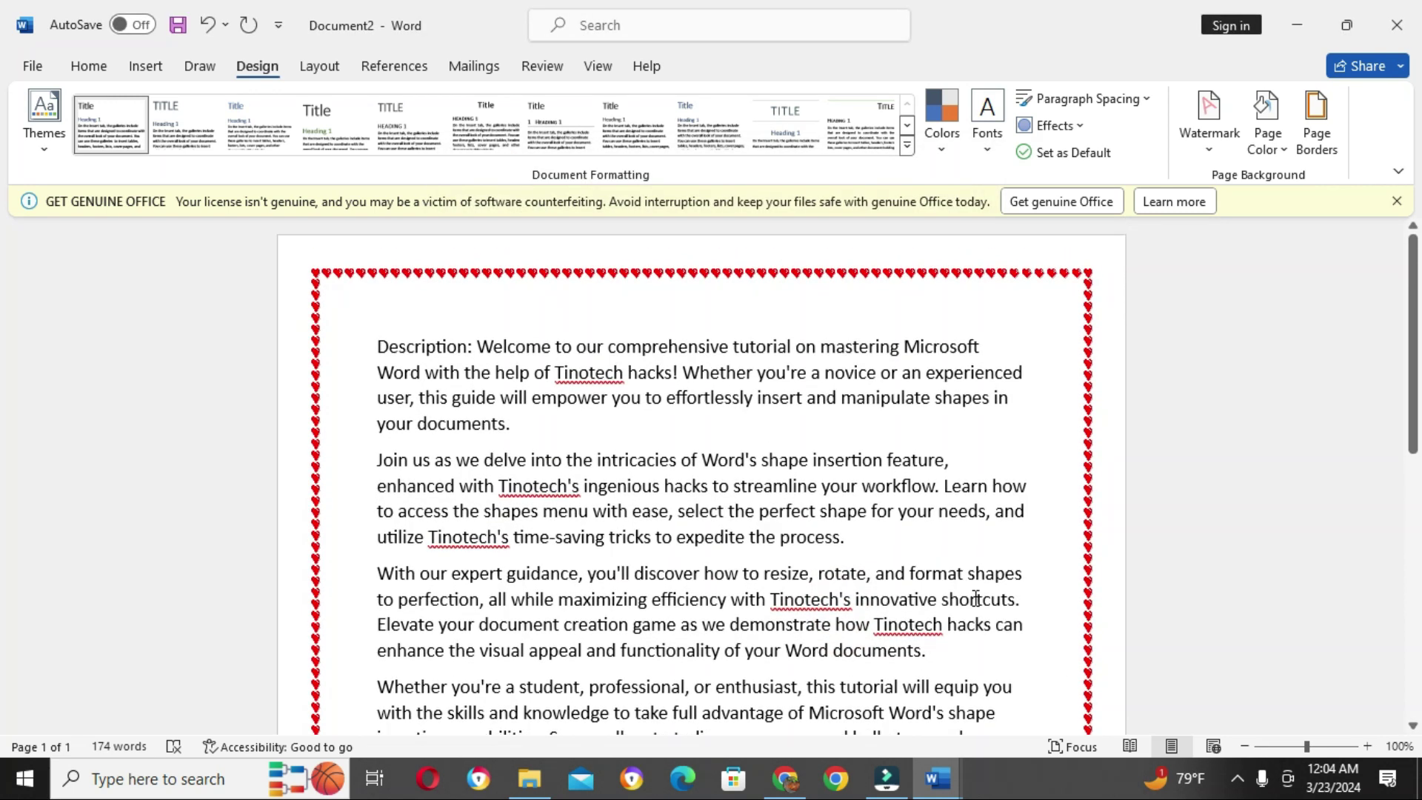
scroll(976, 594, down, 10)
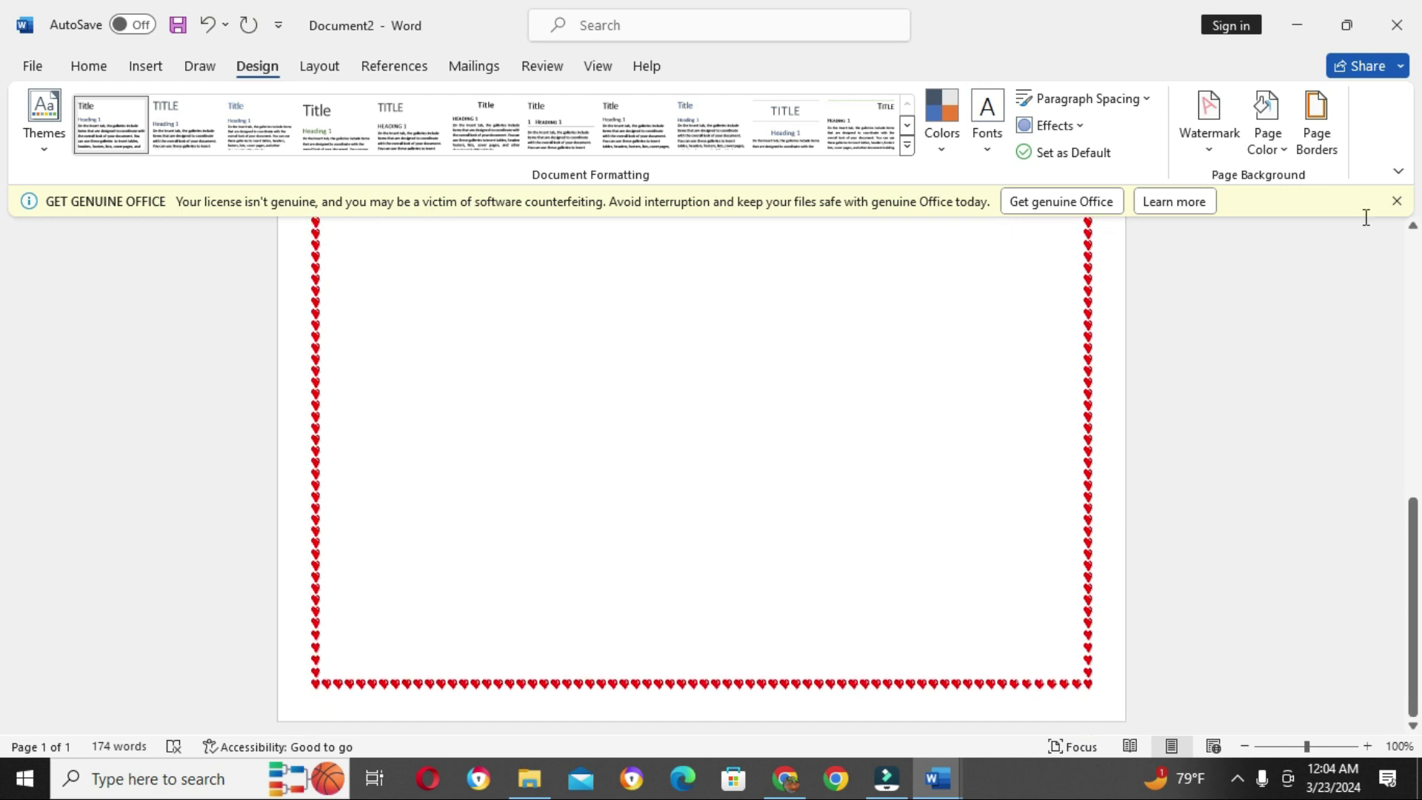
click(1317, 130)
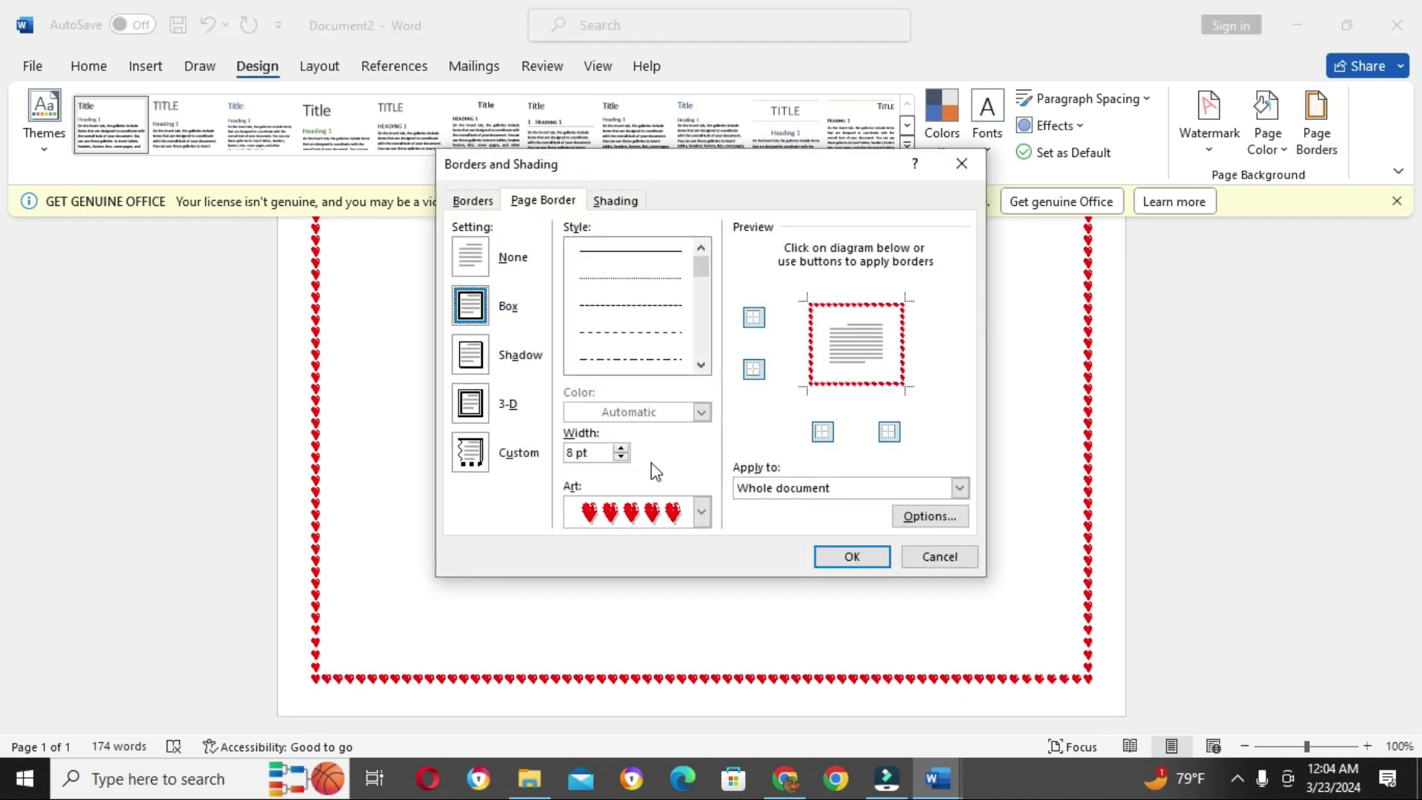
click(504, 357)
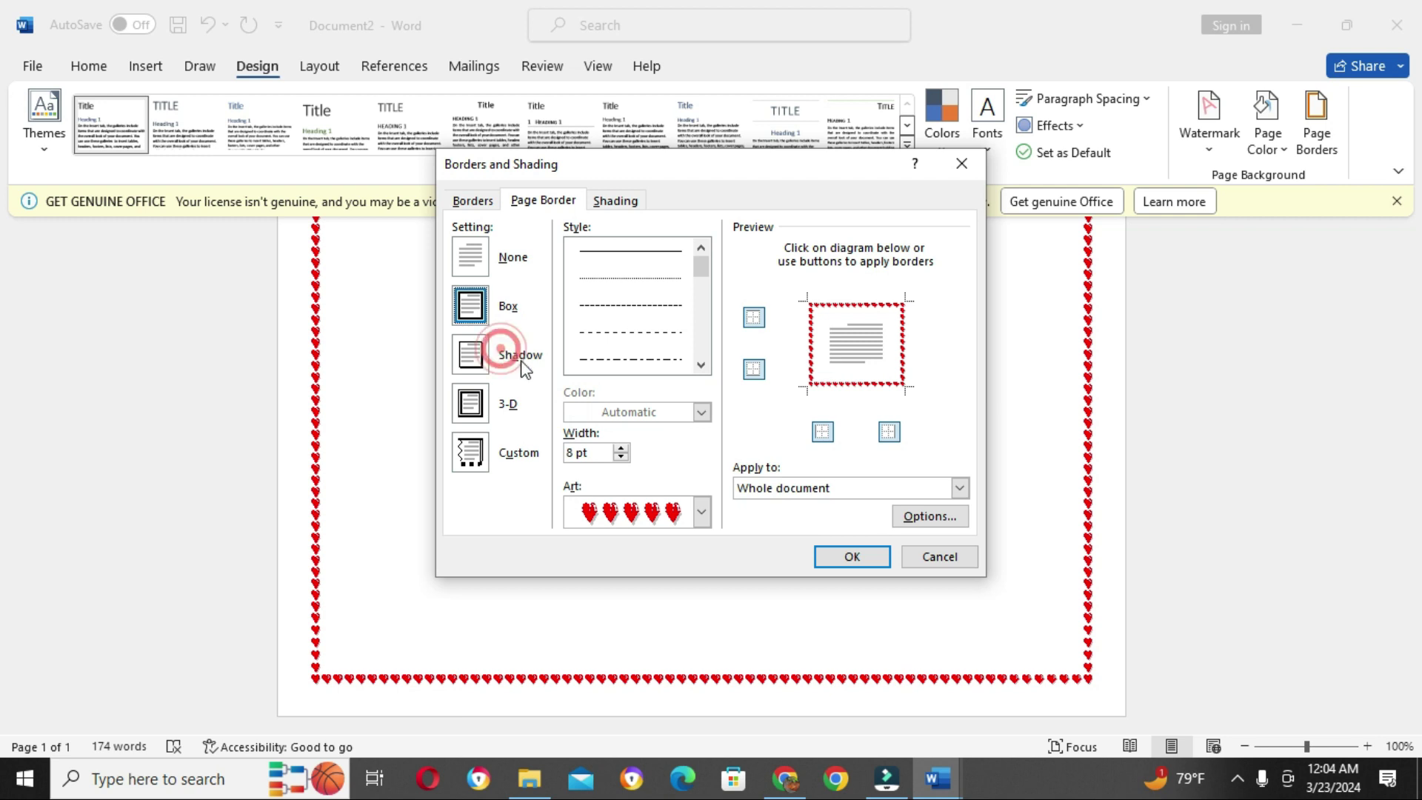
click(832, 561)
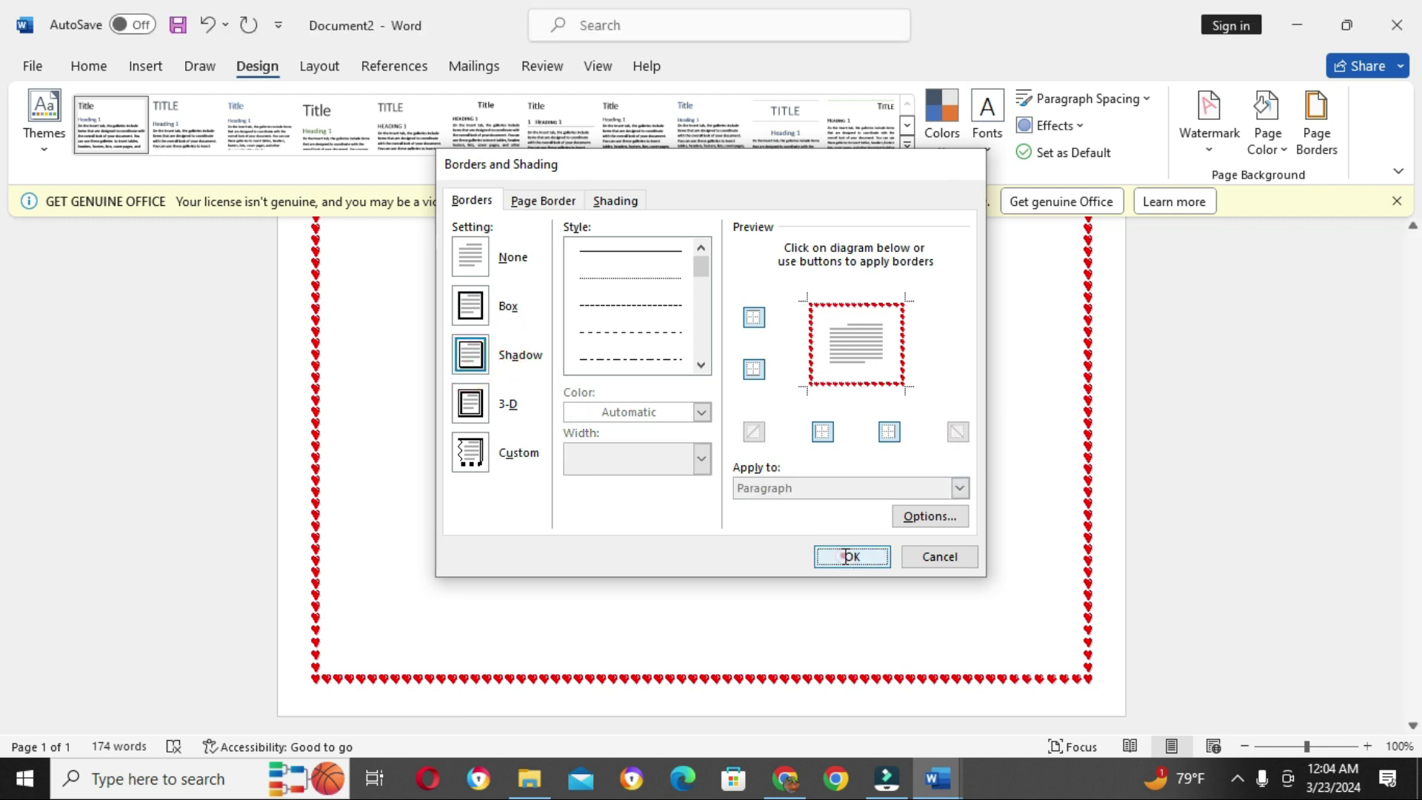
scroll(990, 546, up, 5)
scroll(1055, 525, up, 3)
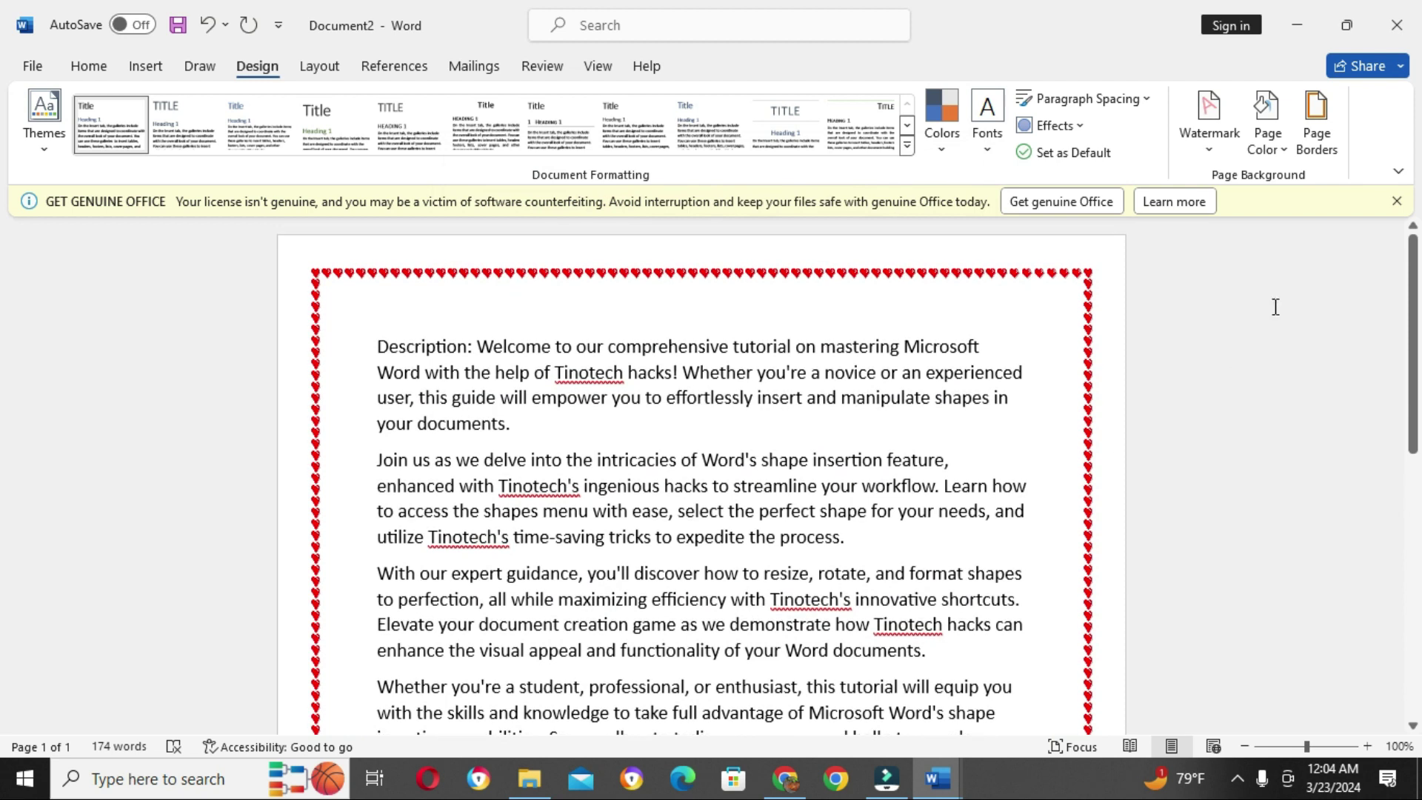
Replace the heart art page border with a thin dashed line style.
click(1316, 122)
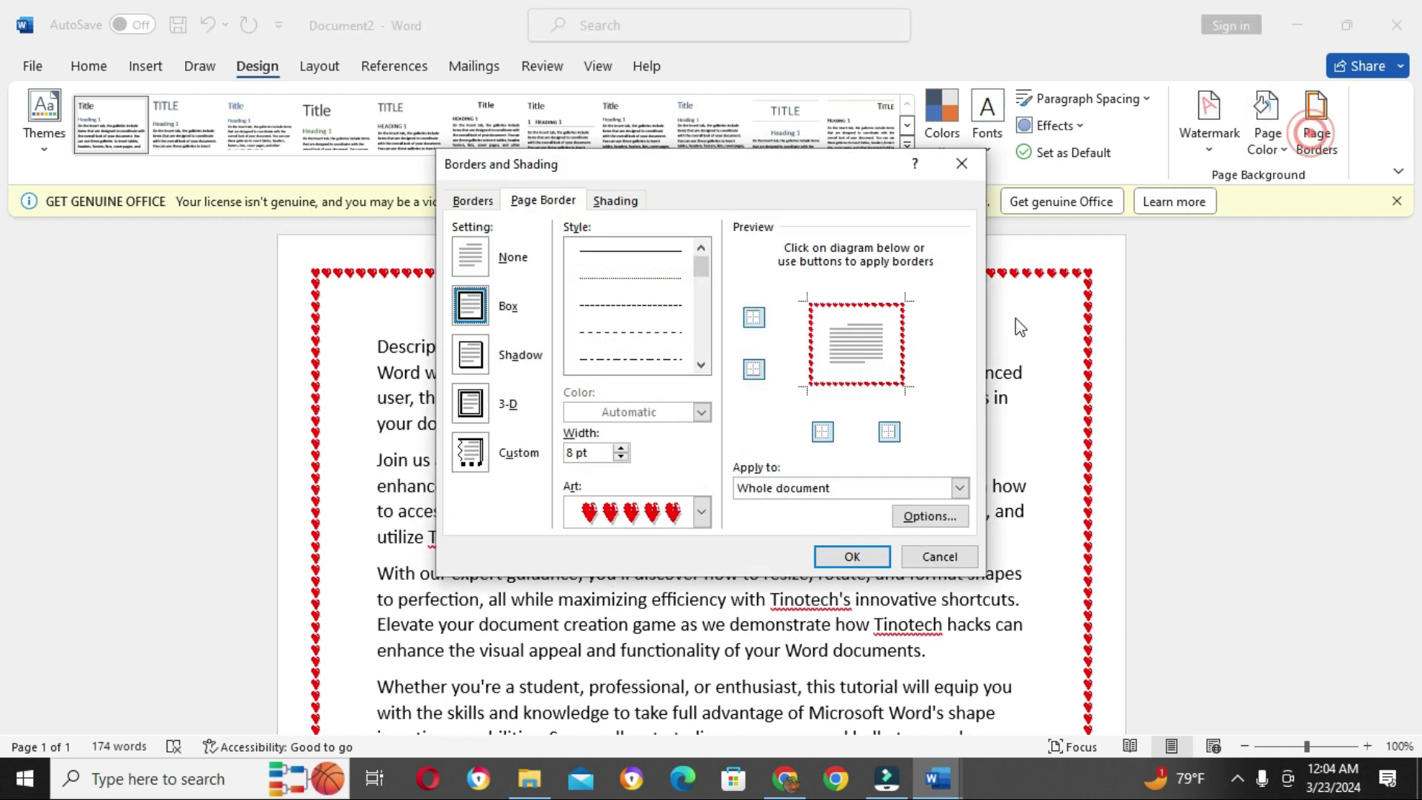
click(629, 332)
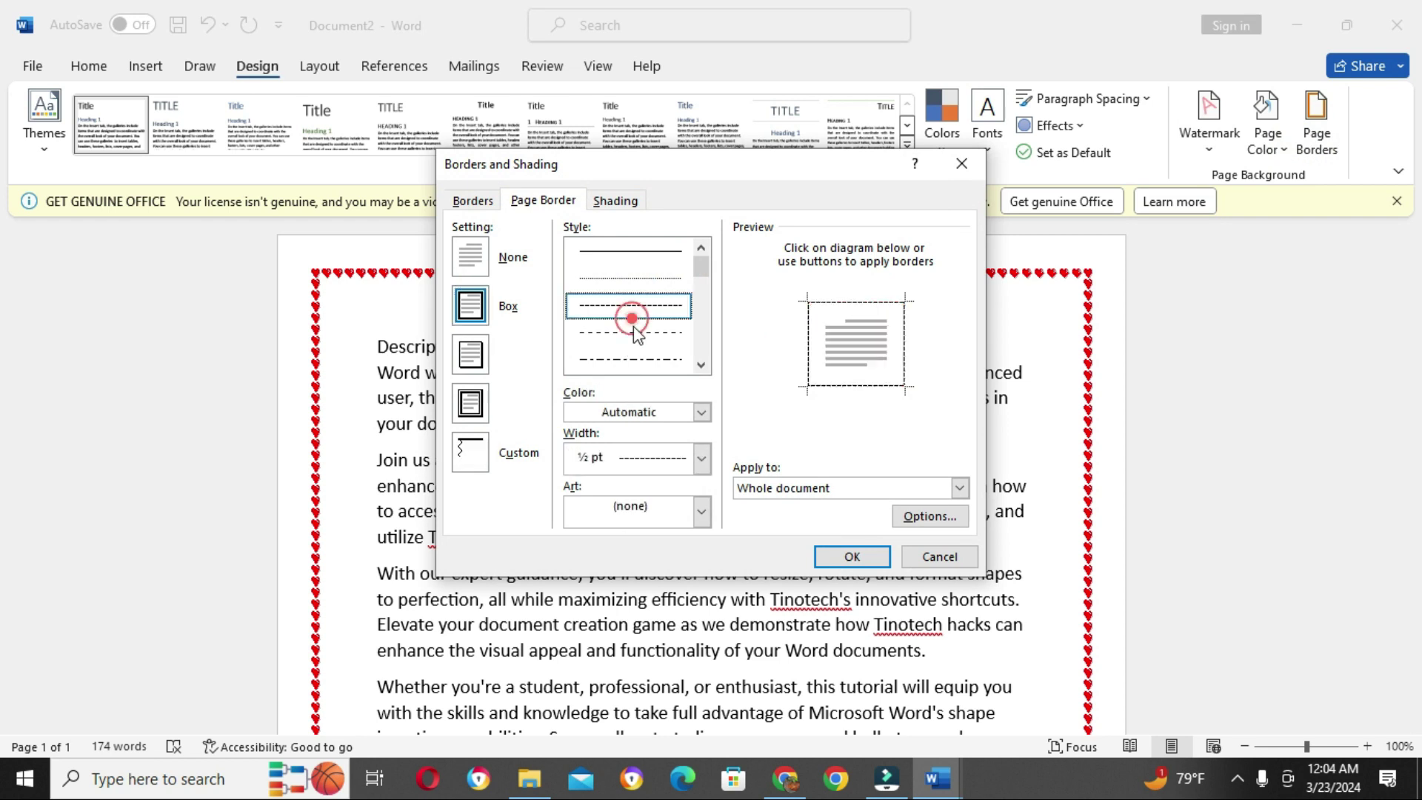
click(852, 557)
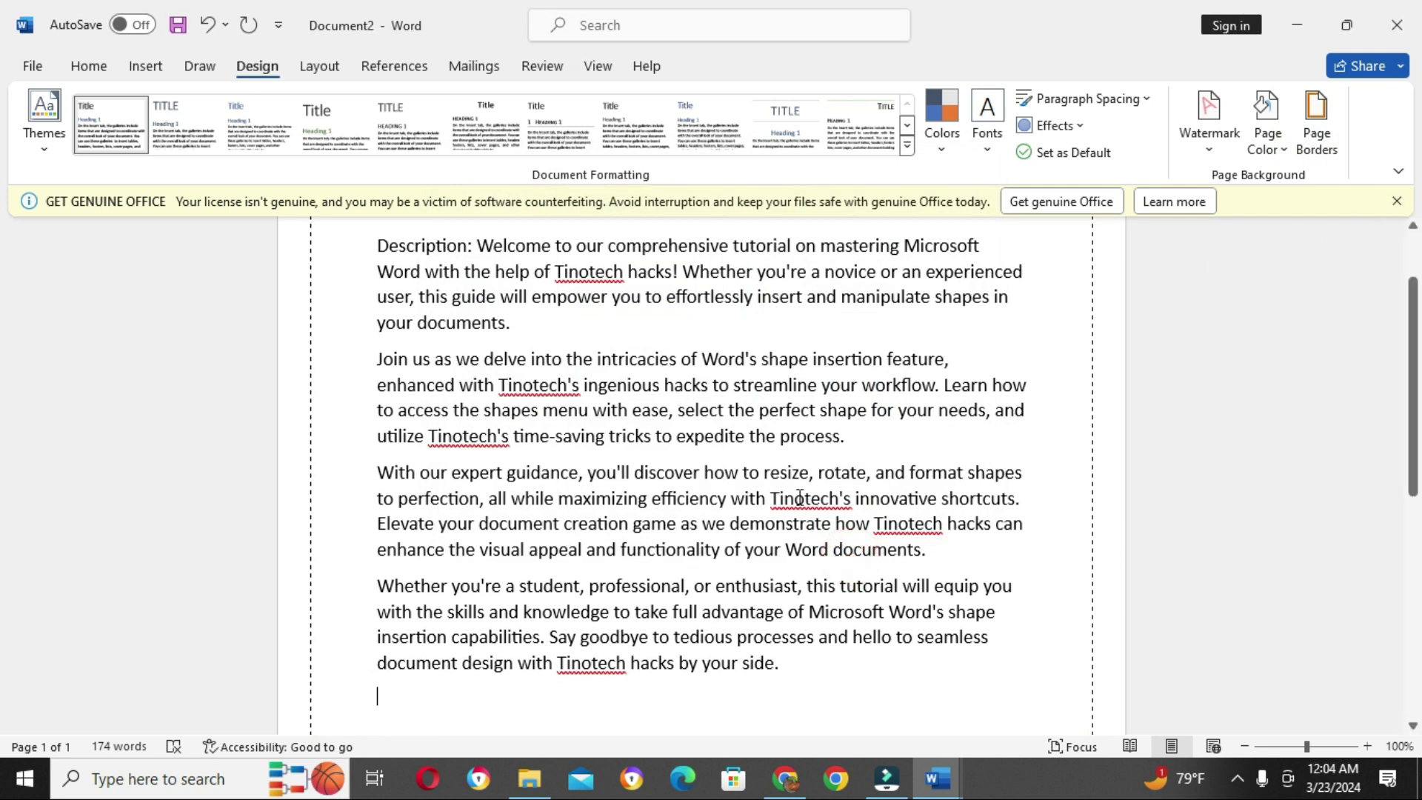
scroll(1345, 185, up, 1)
Thicken the dashed page border to 4 ½ pt width.
click(1310, 122)
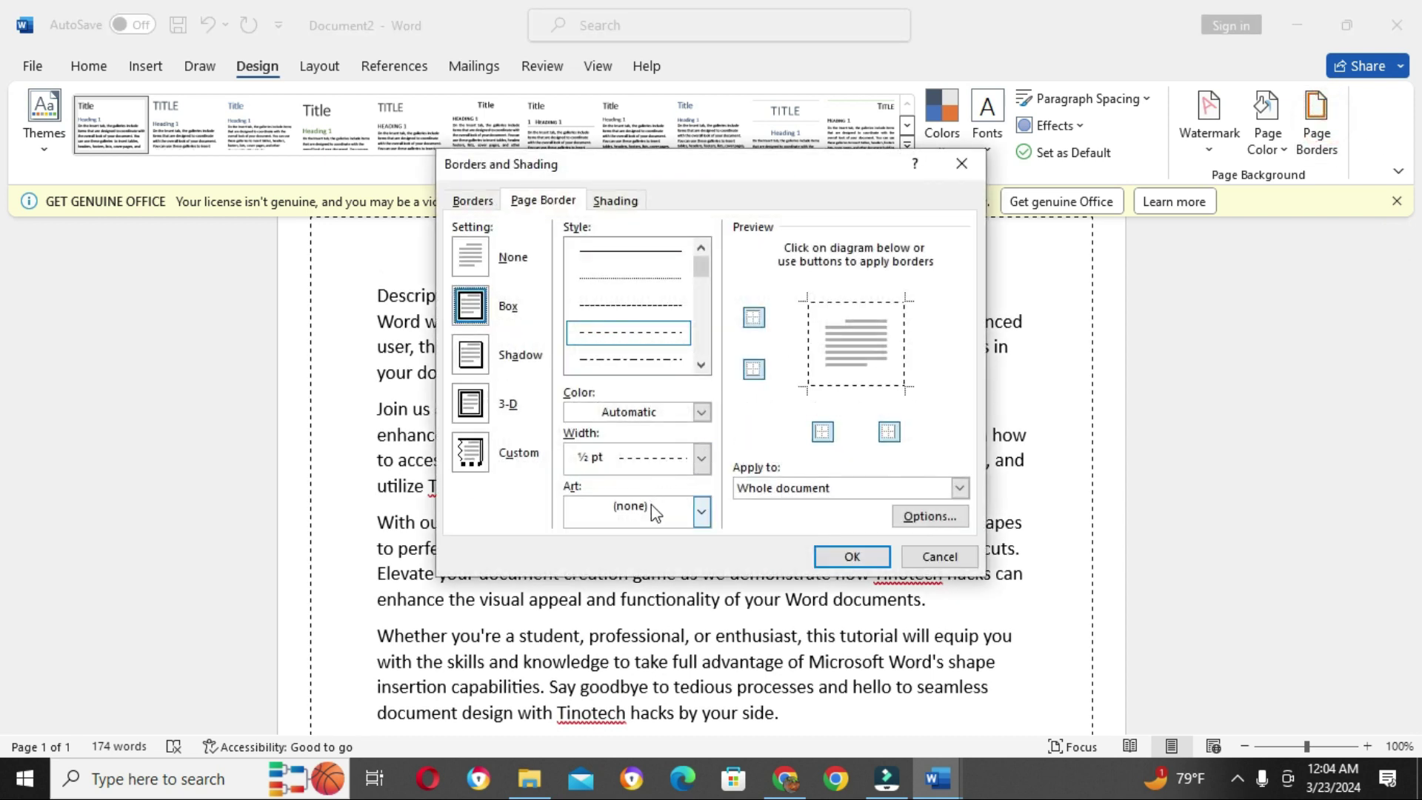
click(703, 458)
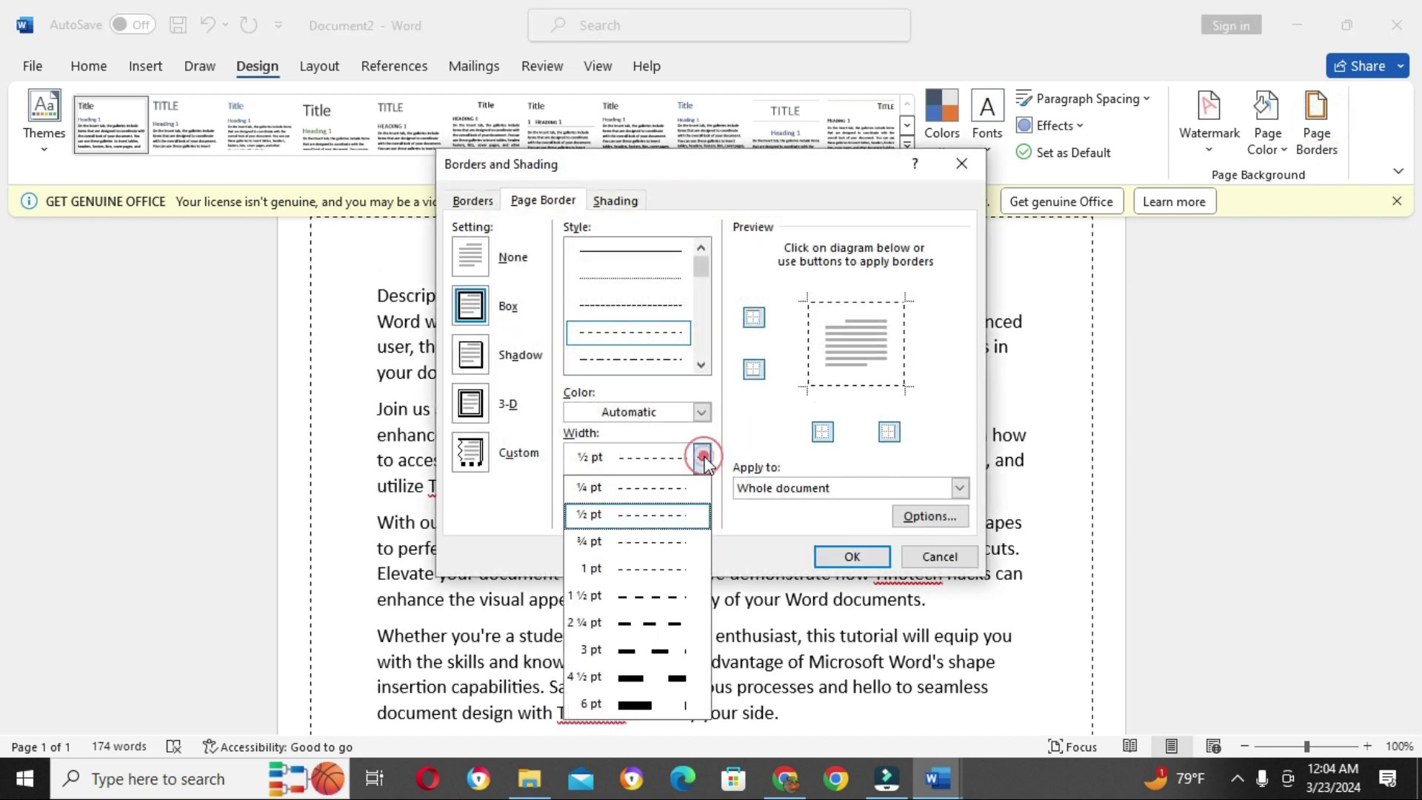
click(702, 459)
click(703, 458)
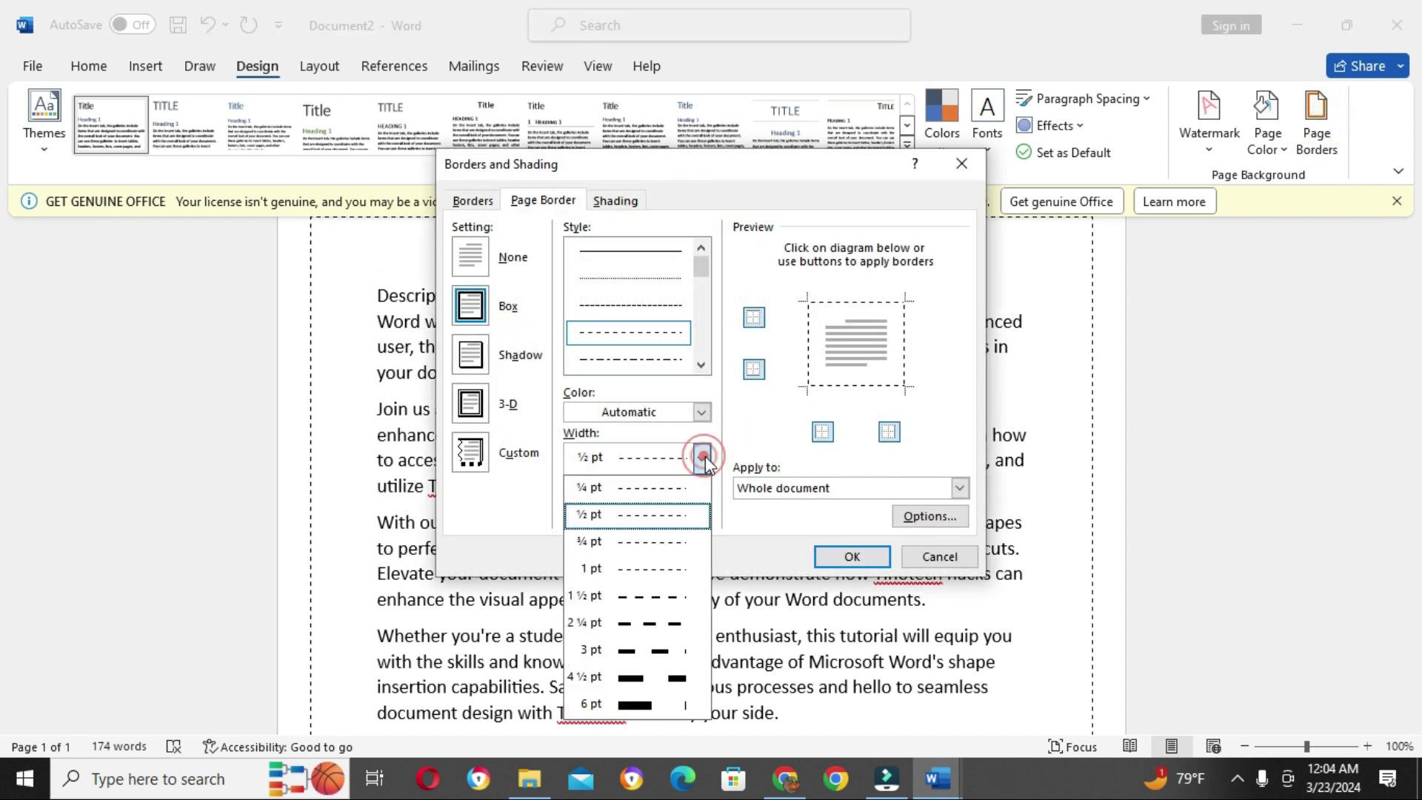
click(660, 676)
click(851, 557)
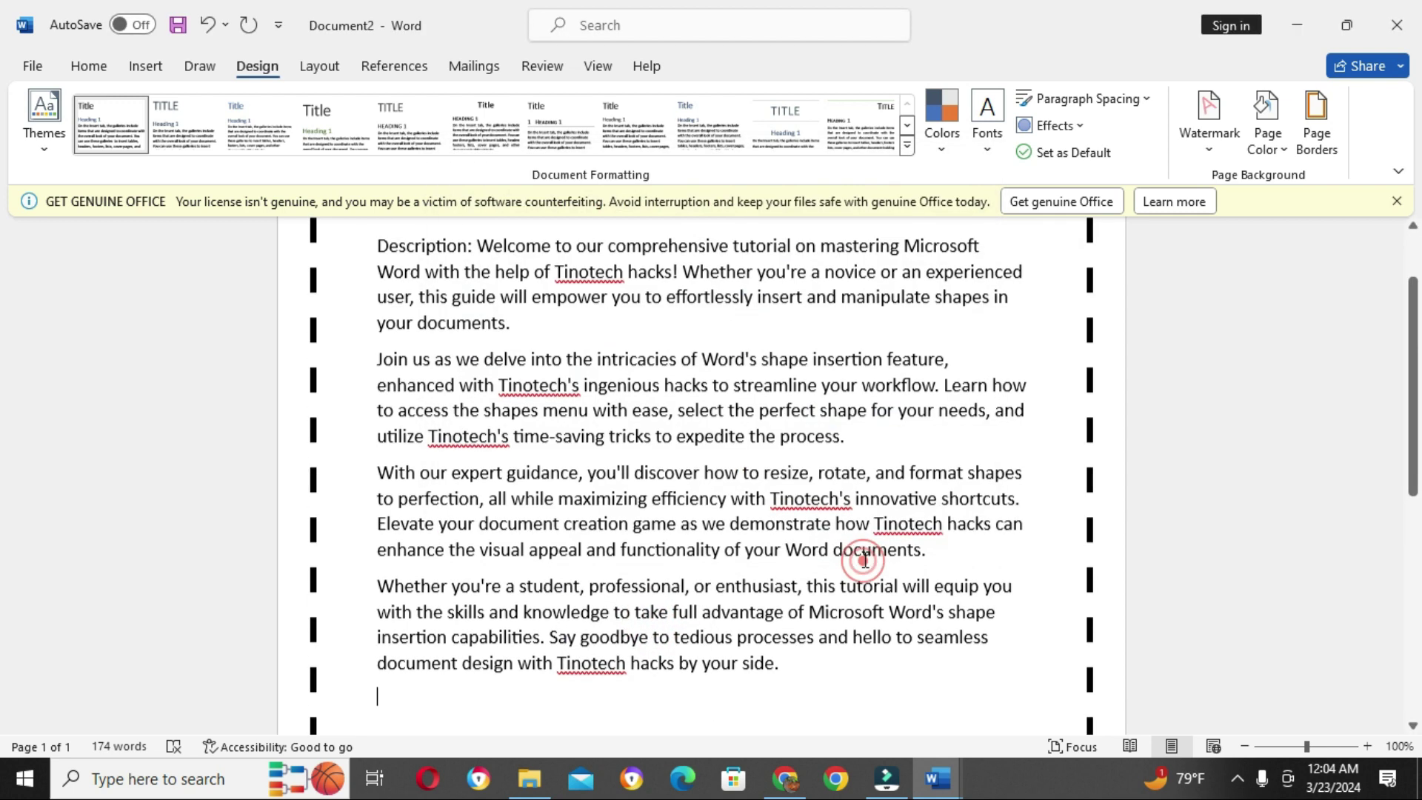
scroll(859, 548, up, 2)
scroll(895, 495, down, 4)
scroll(895, 495, down, 5)
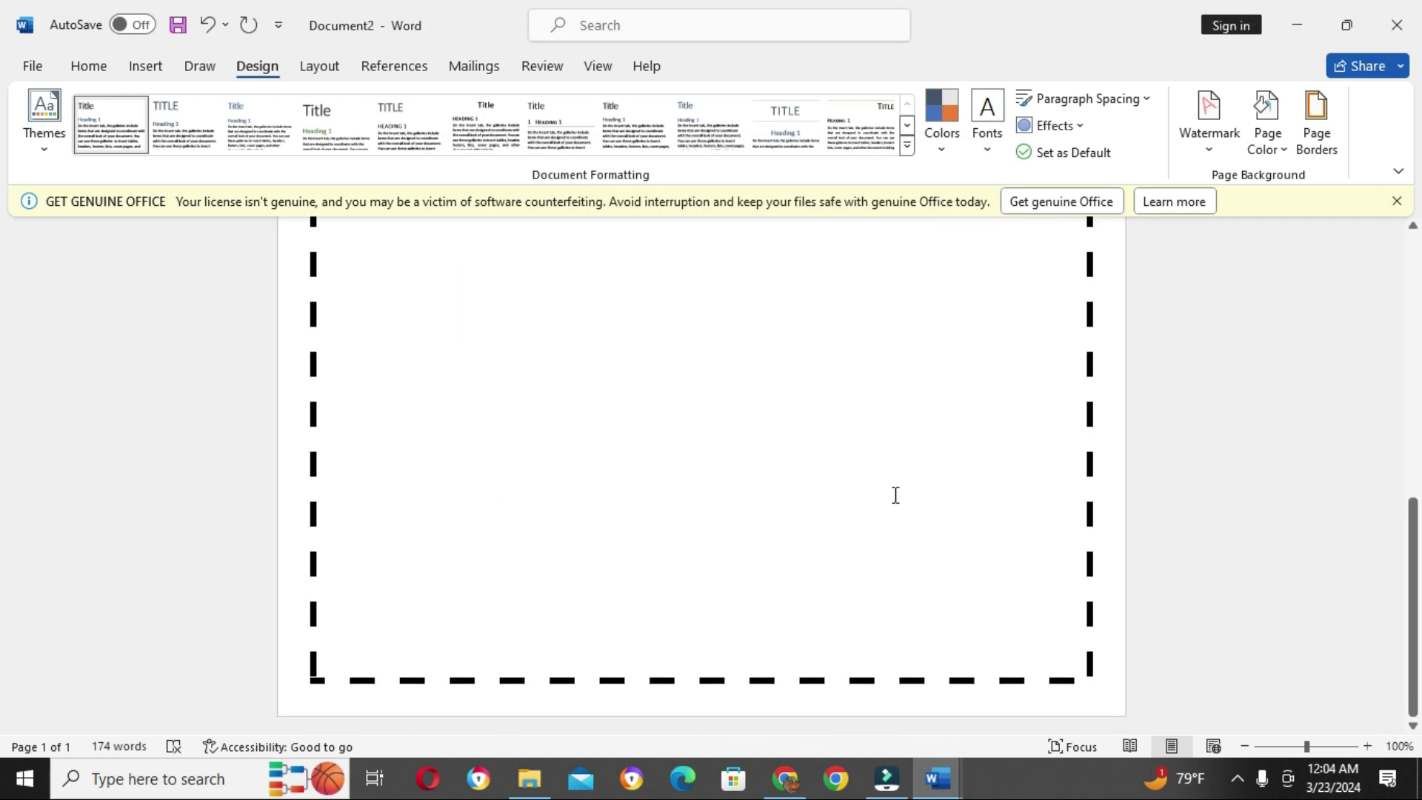
Reopen Page Borders and keep Apply to set to Whole document.
click(1316, 122)
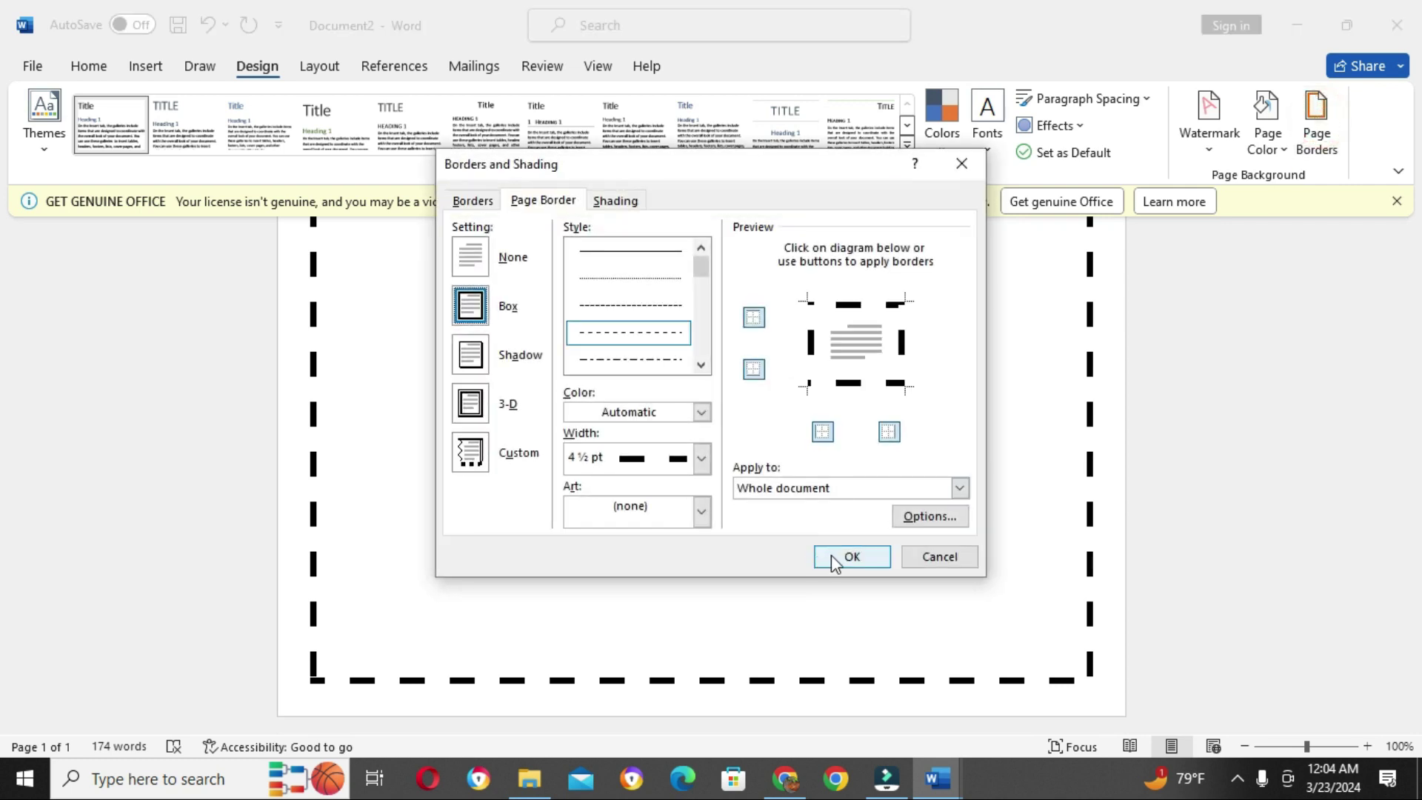
click(960, 487)
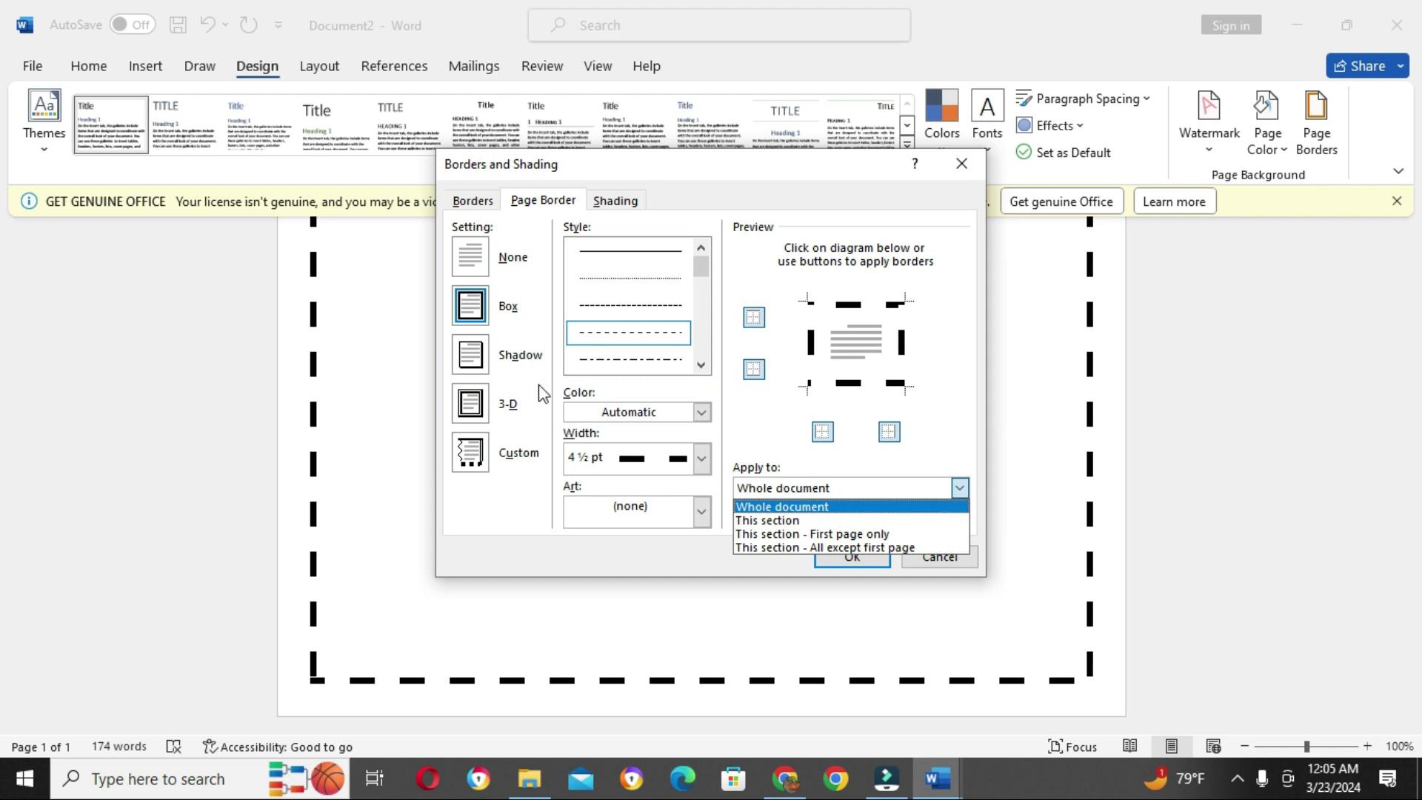
click(519, 457)
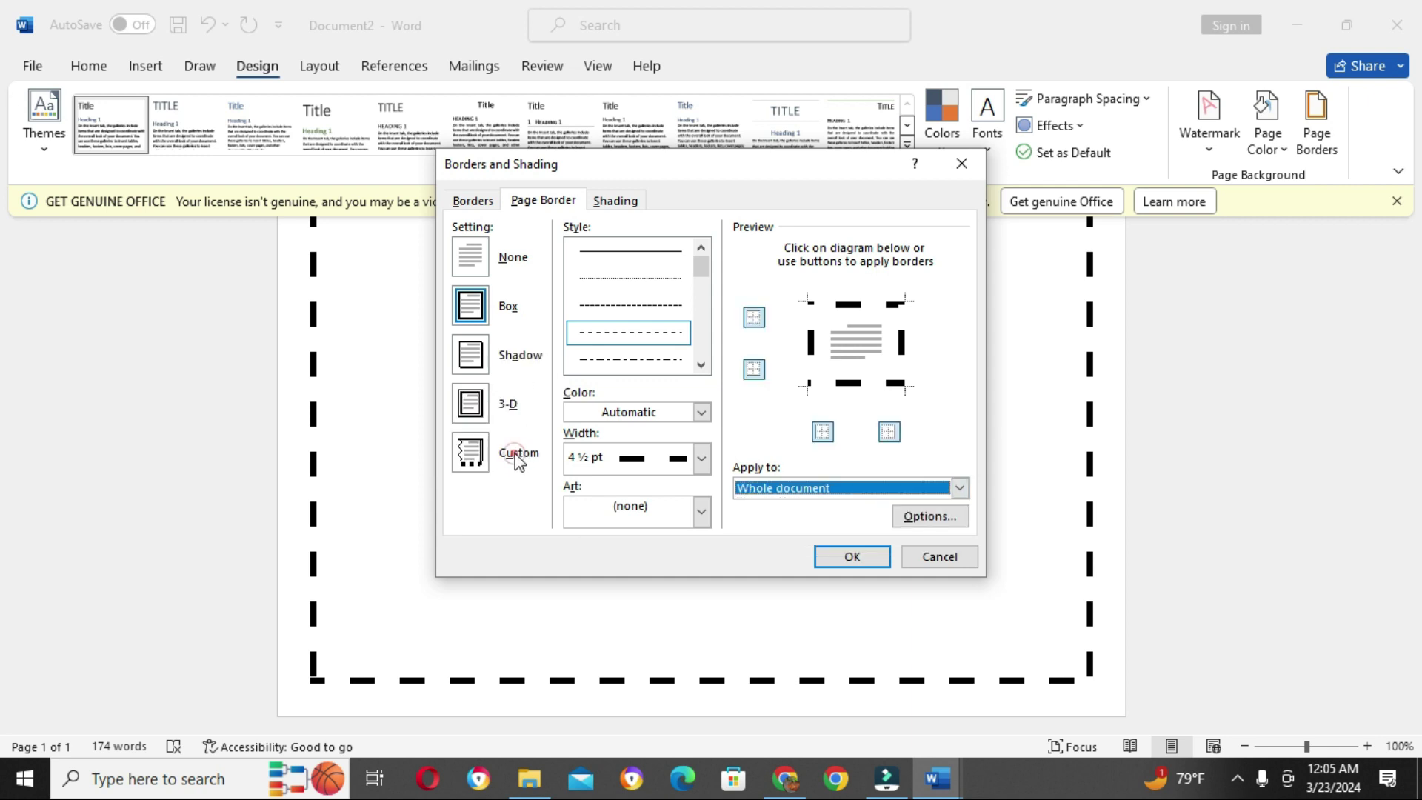
Choose the Custom setting with Art set to (none) and confirm the dashed border.
click(471, 458)
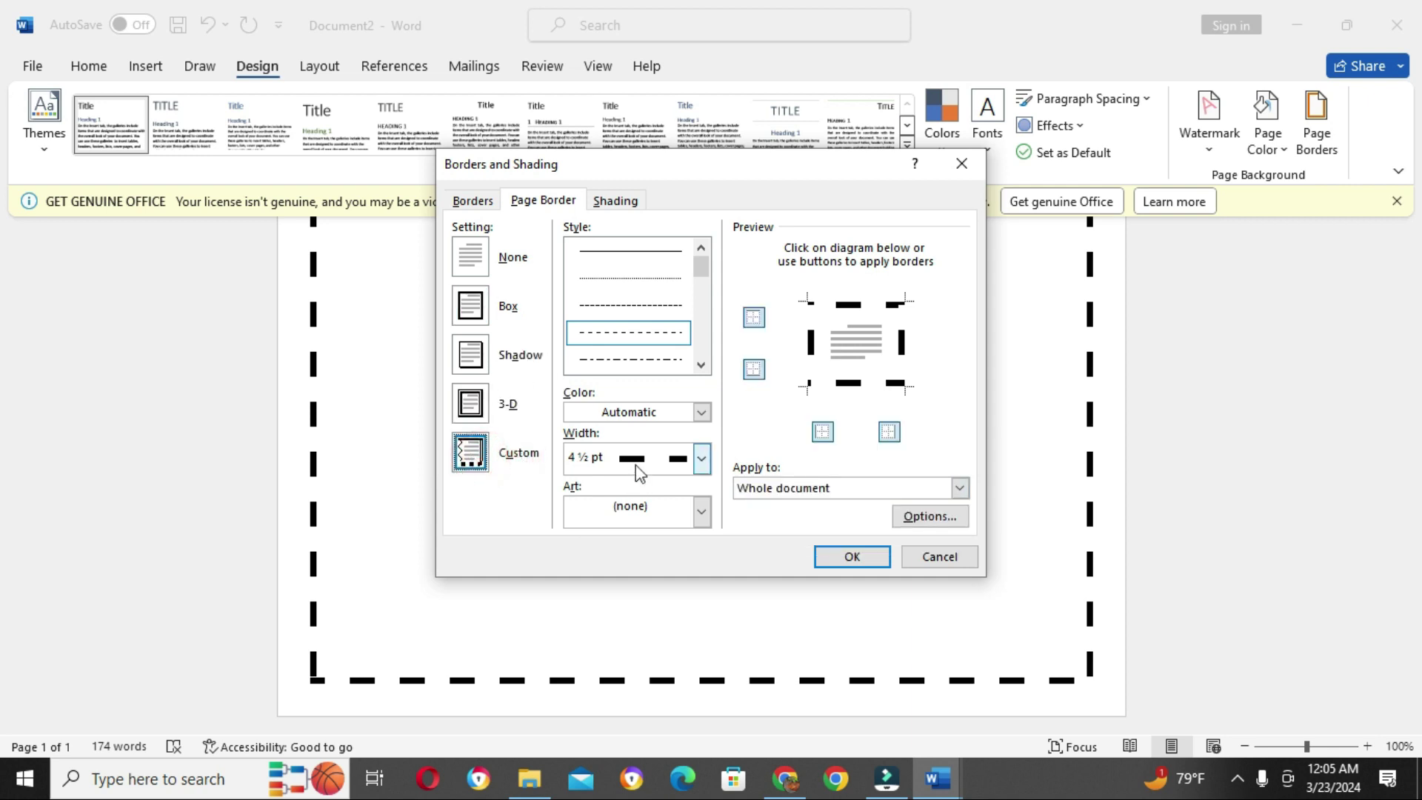
scroll(663, 367, down, 5)
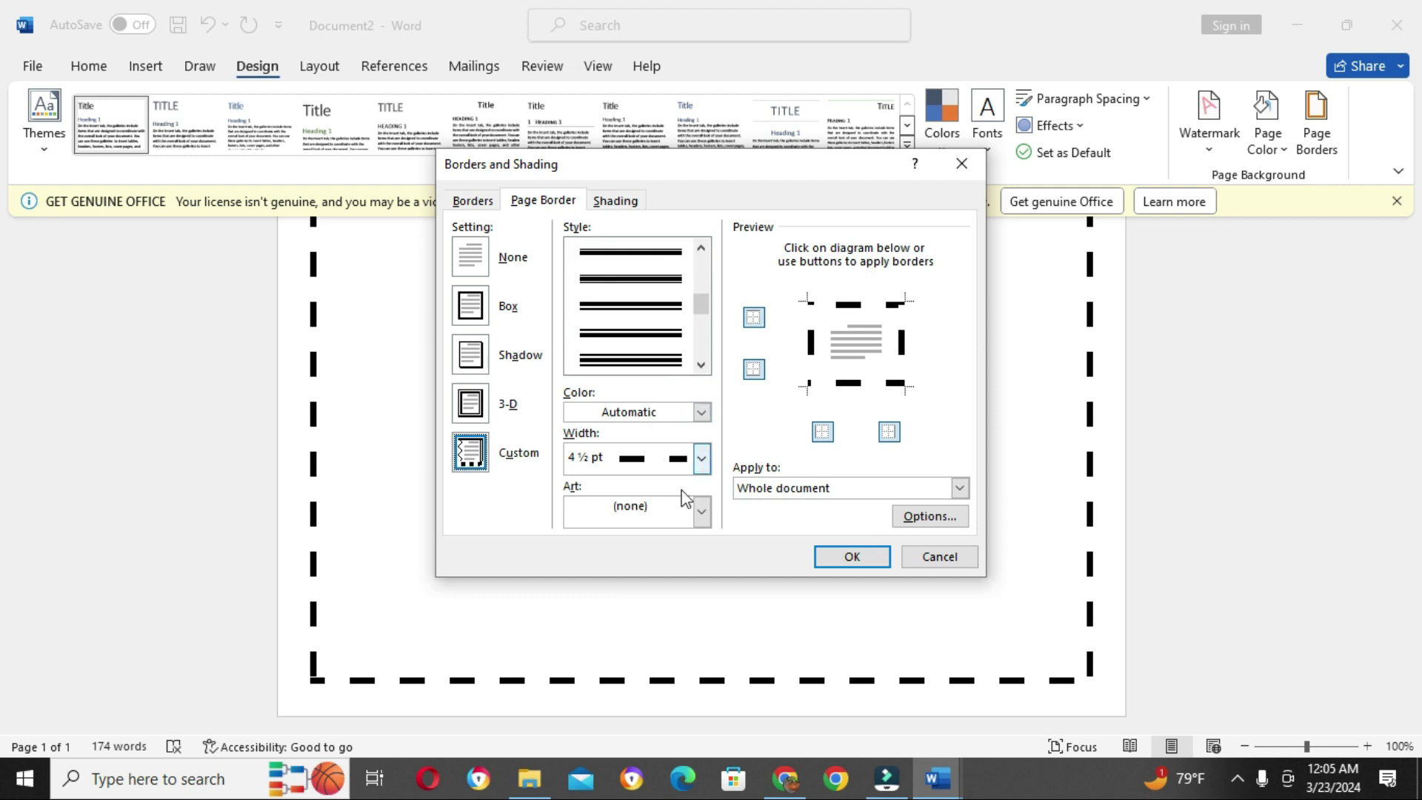
click(701, 512)
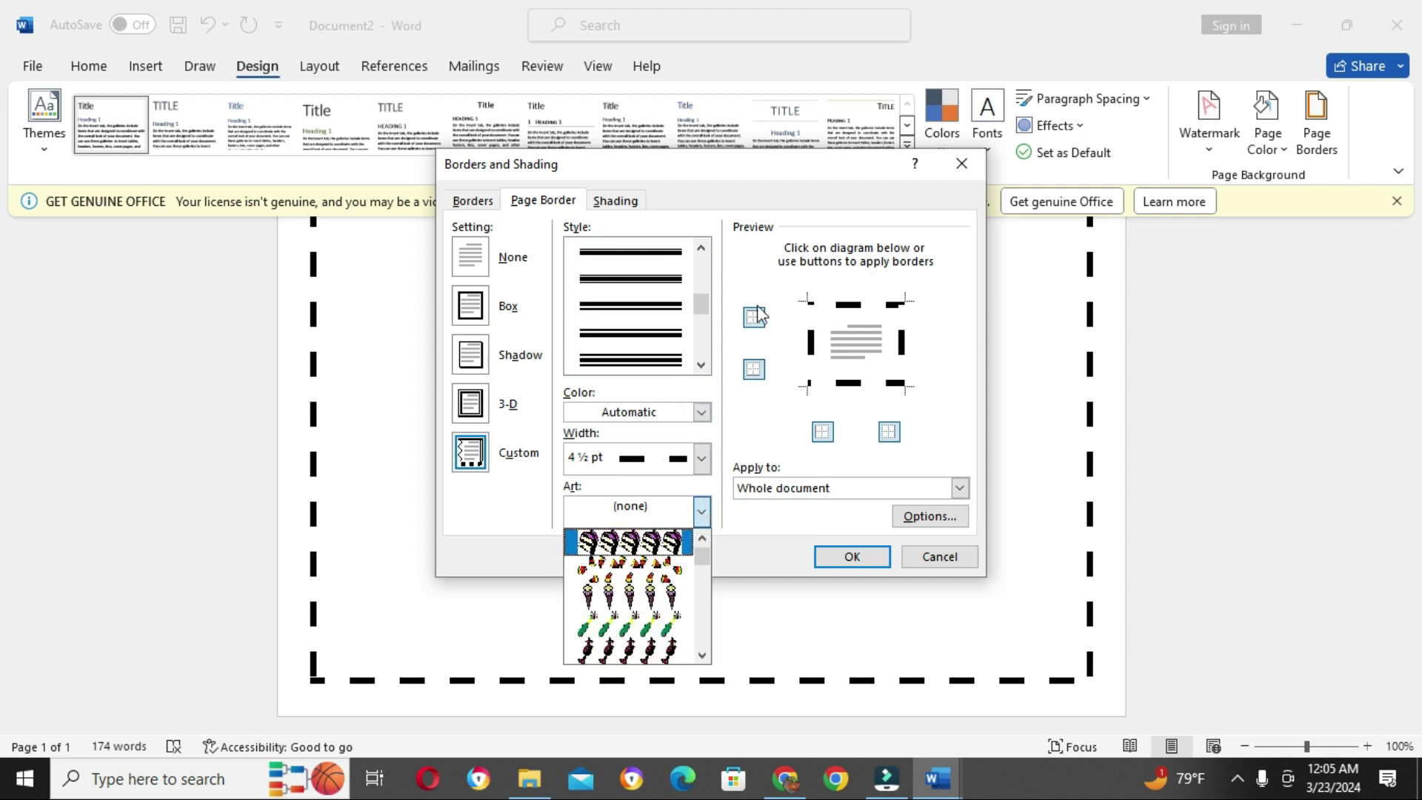
scroll(634, 332, up, 1)
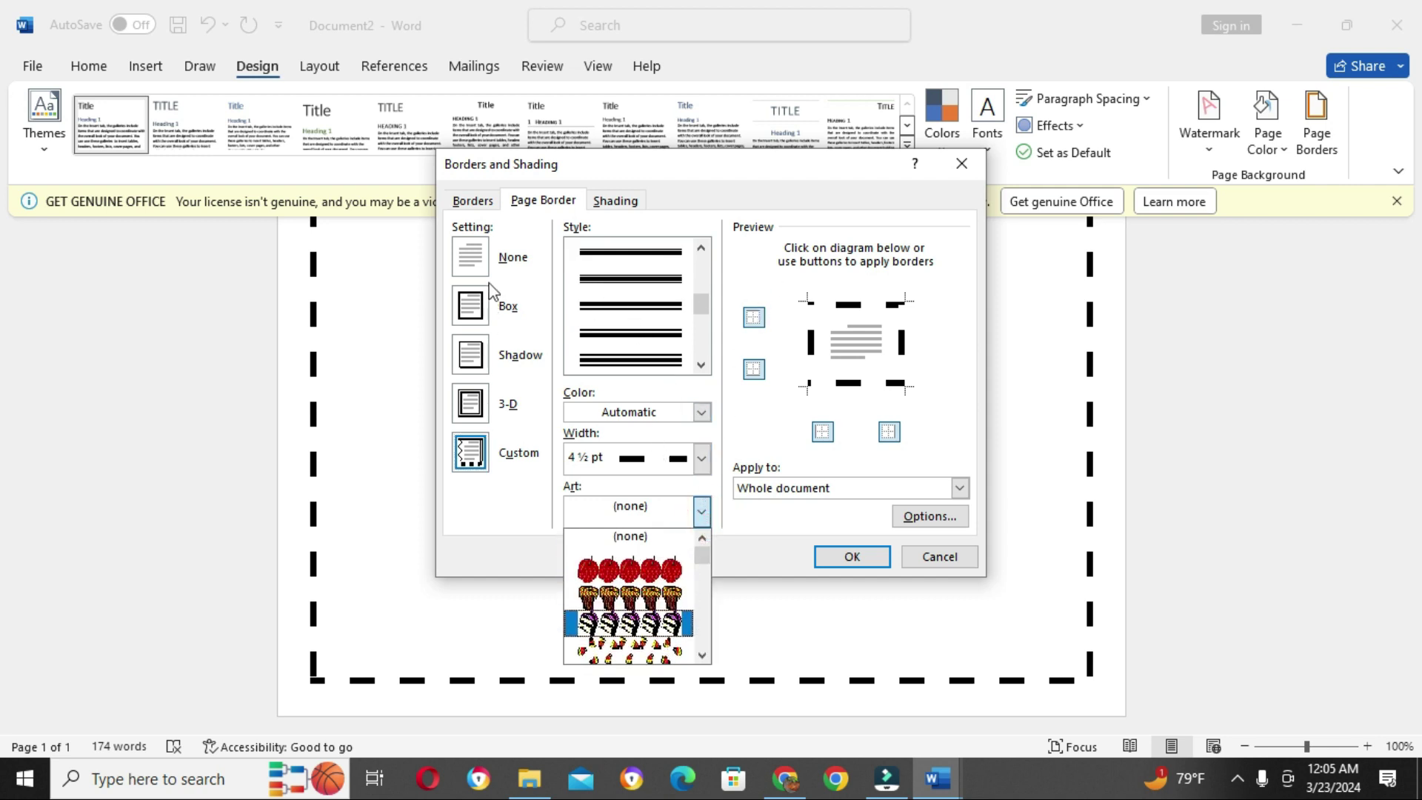
click(778, 524)
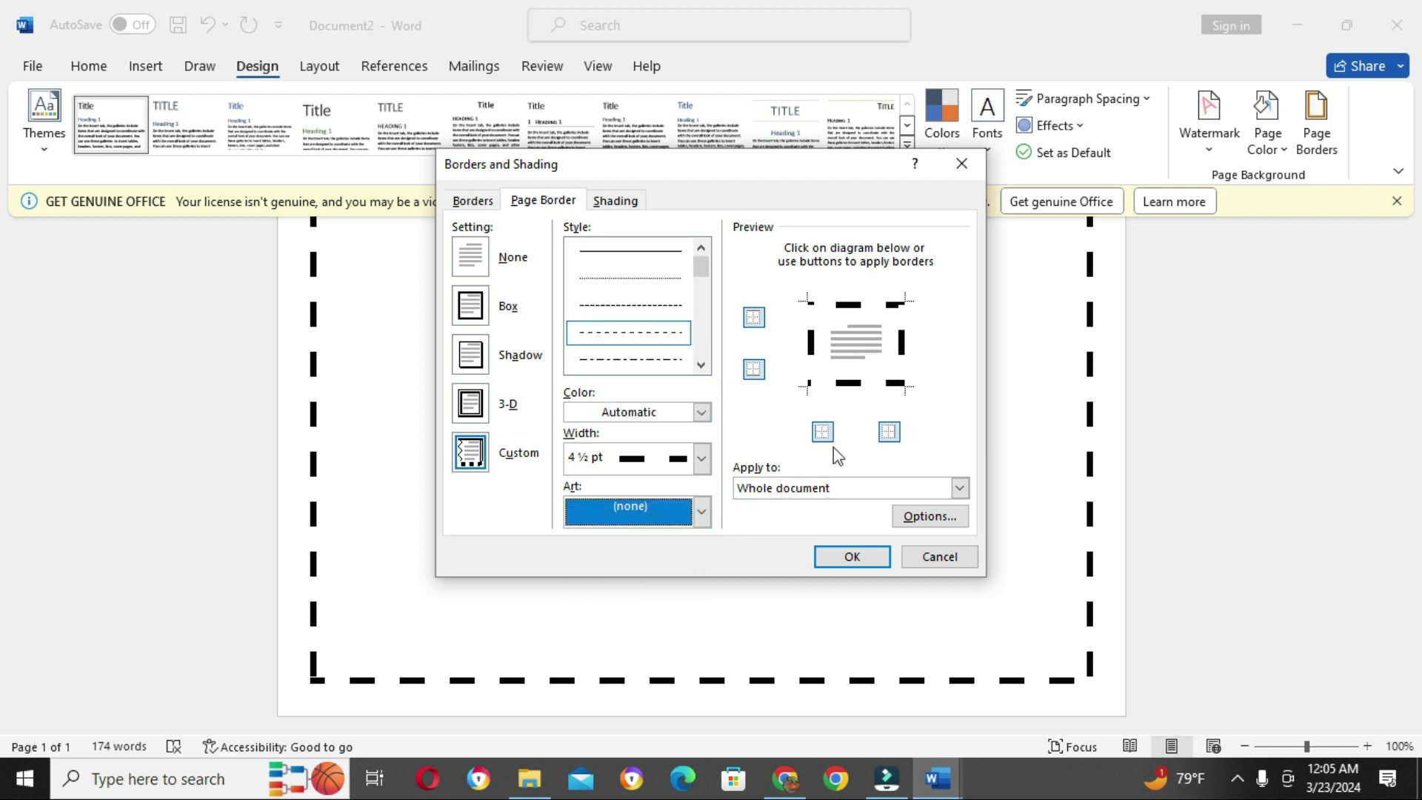
click(964, 167)
scroll(781, 393, up, 8)
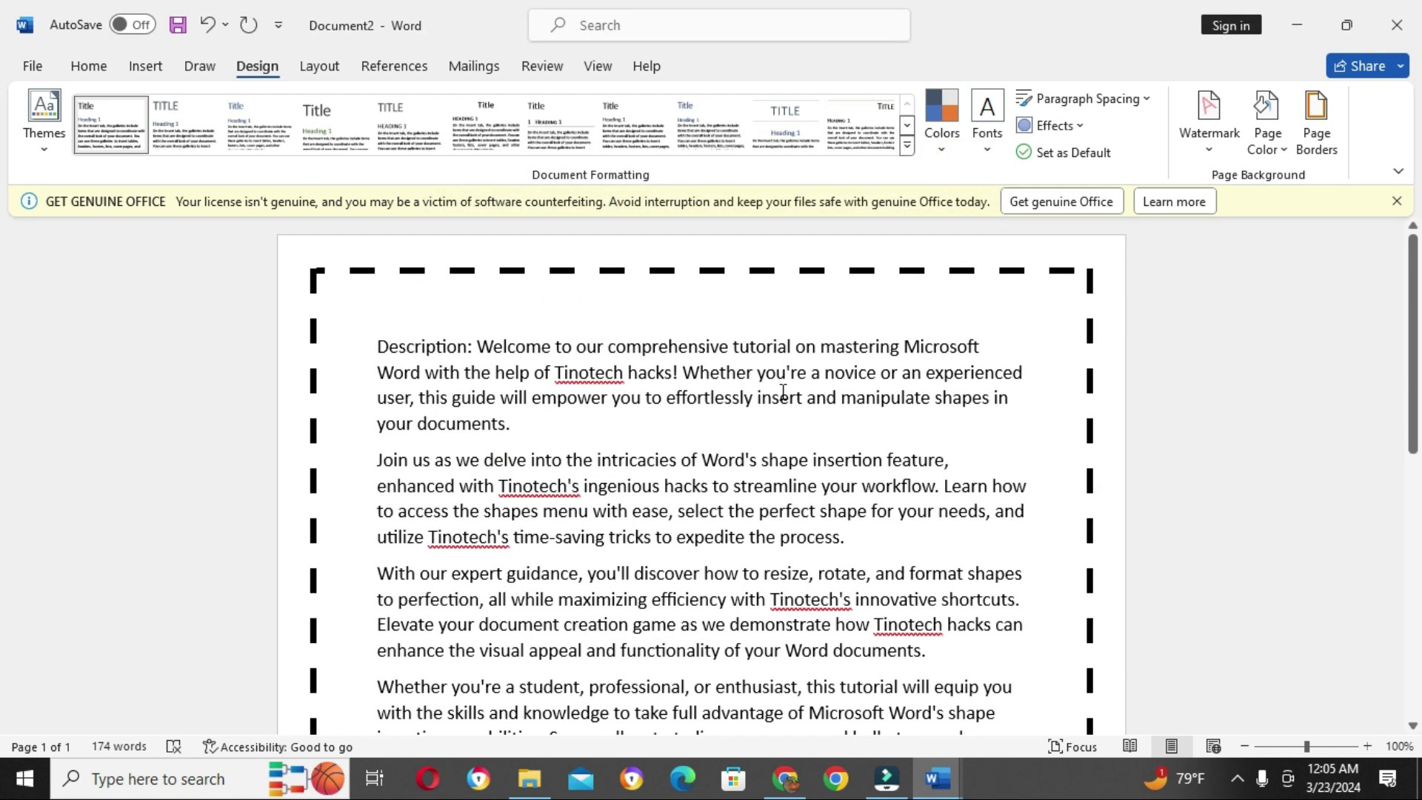